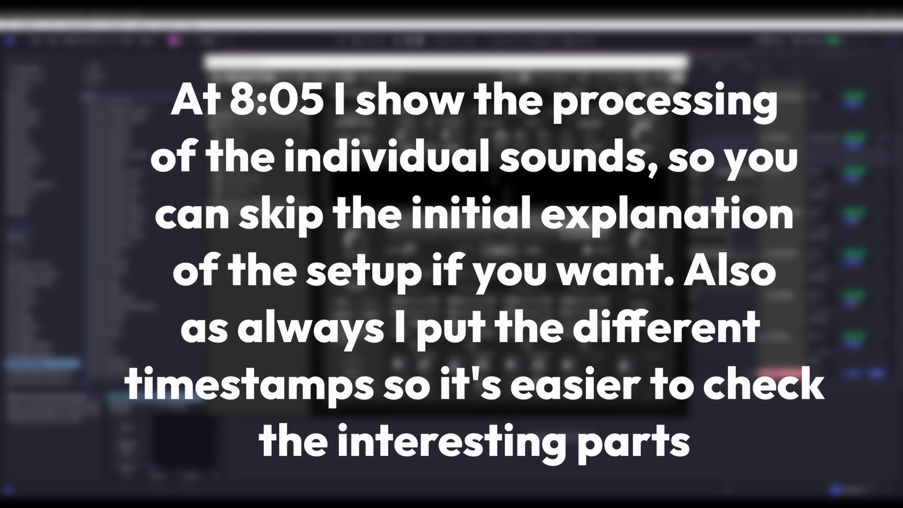
Show the LOW track's device chain and move the Reaktor 6 FX window to the left edge
left_click(406, 104)
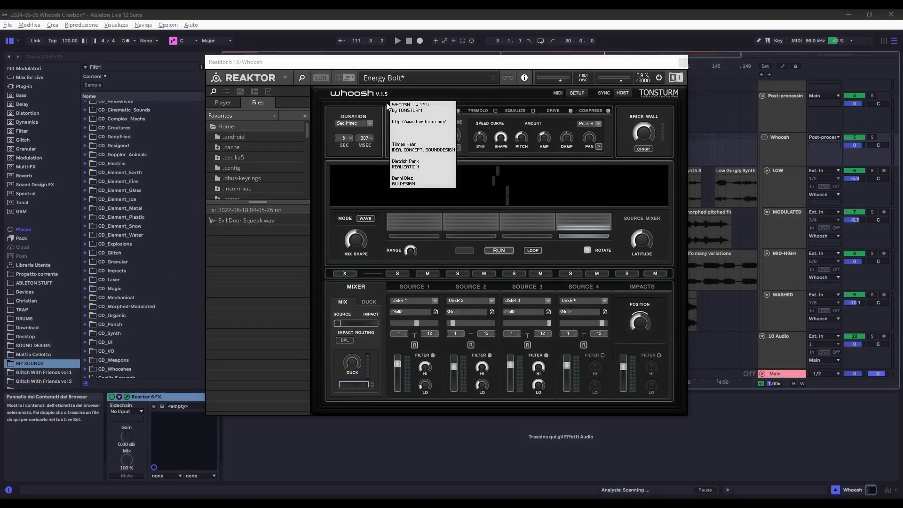
left_click(466, 155)
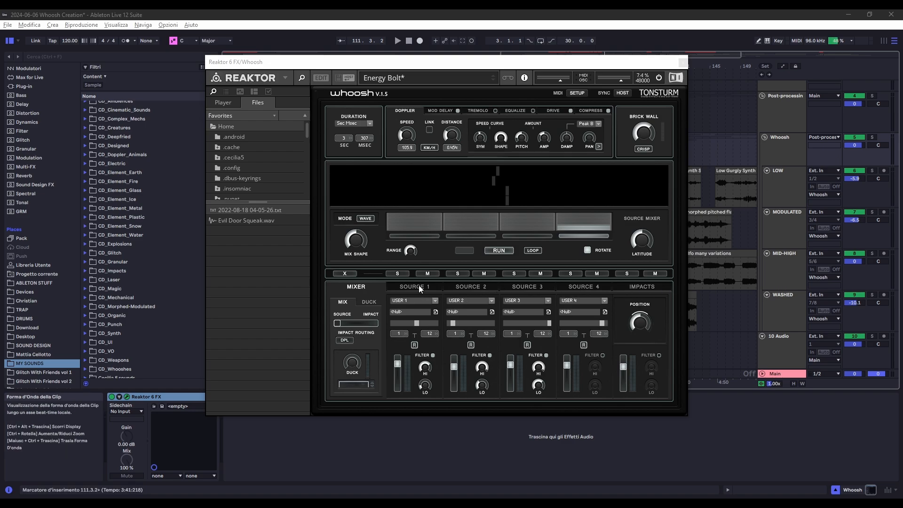
left_click(780, 173)
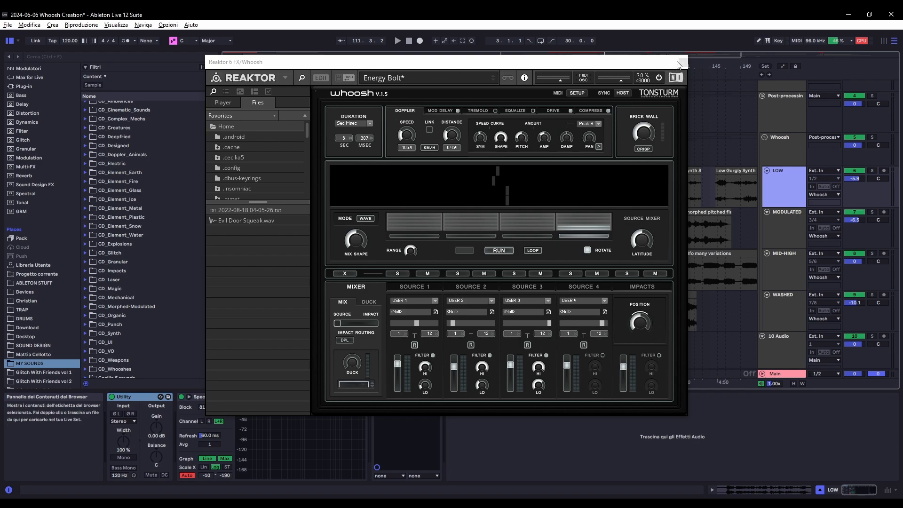
left_click_drag(669, 65, 368, 70)
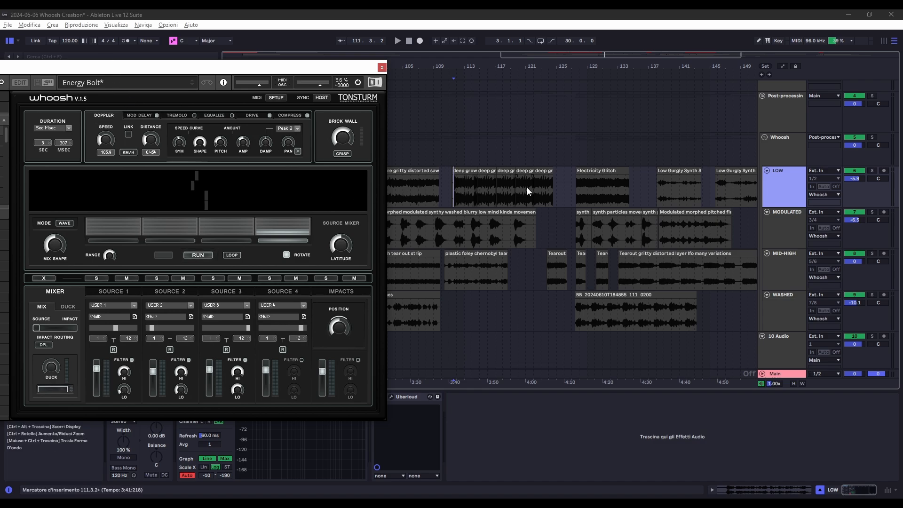
Play the layered whoosh from bar 111.3 on the Whoosh track several times
left_click(452, 161)
scroll(452, 161, "up", 8)
left_click(507, 157)
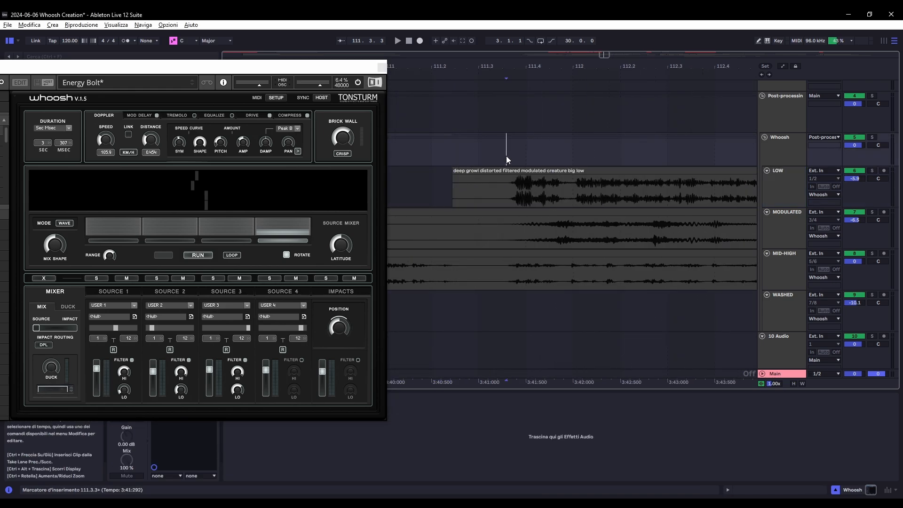
scroll(499, 159, "down", 5)
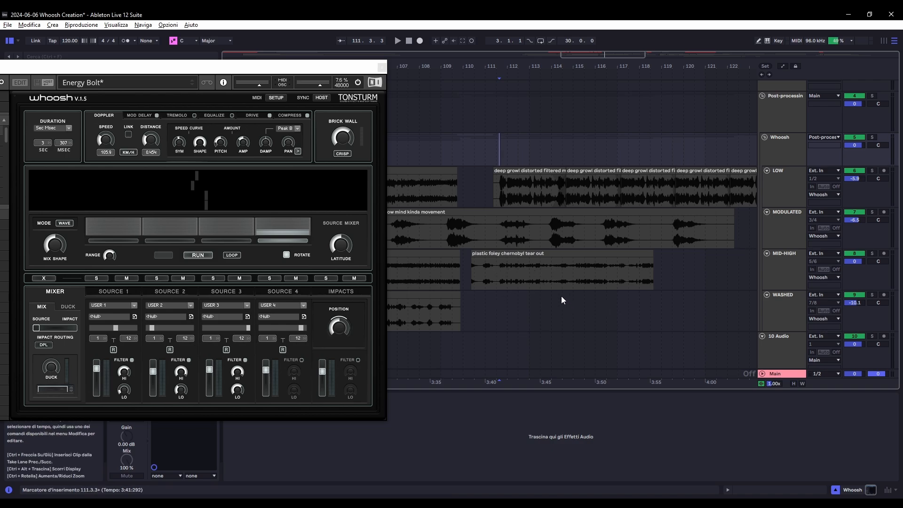
left_click(509, 154)
left_click(496, 150)
key("space")
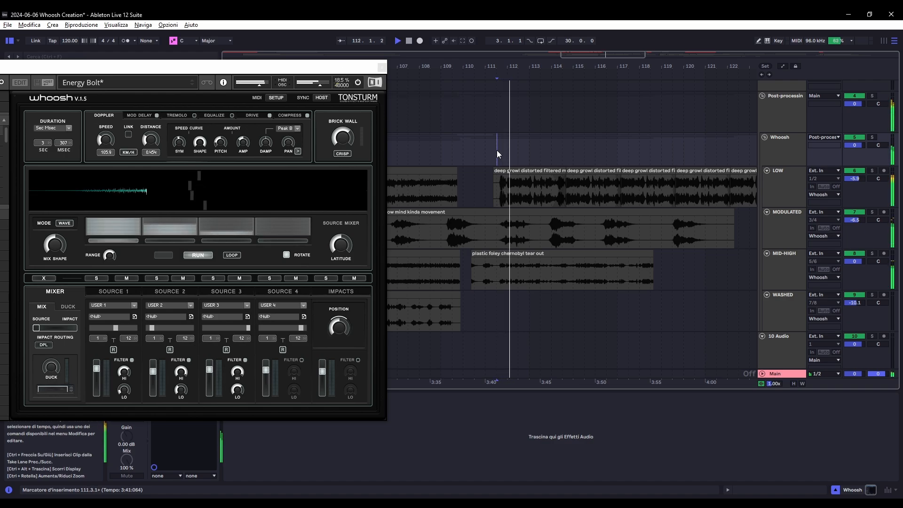
key("space")
key("space")
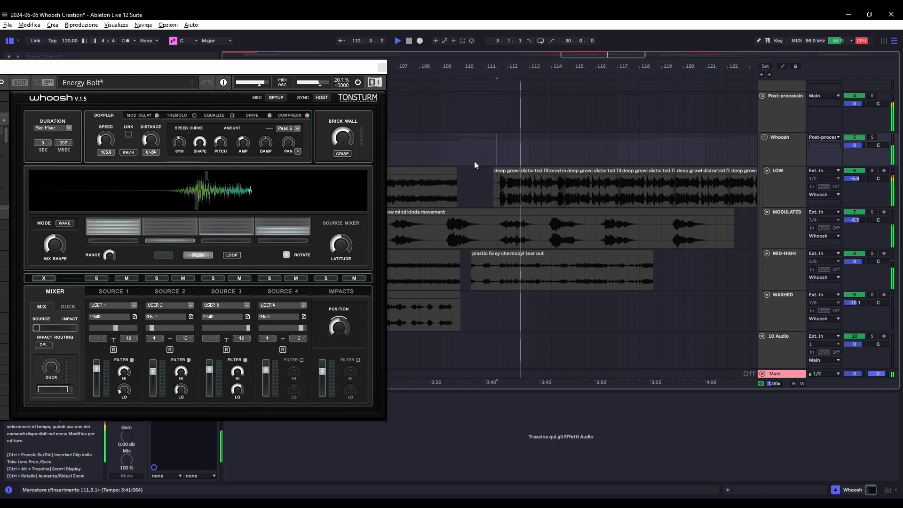
key("space")
key("space")
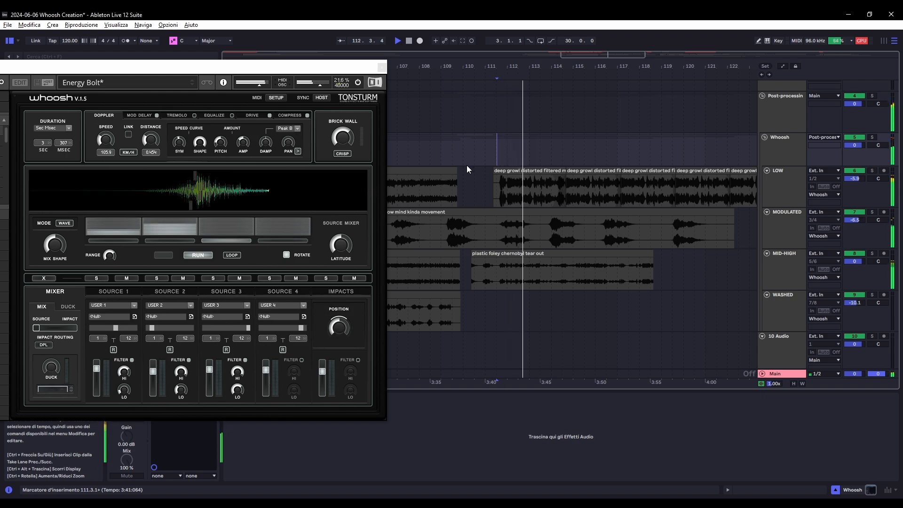
Replay the whoosh from bar 112.1.3 several times, then zoom out over the section
left_click(510, 160)
key("space")
key("space")
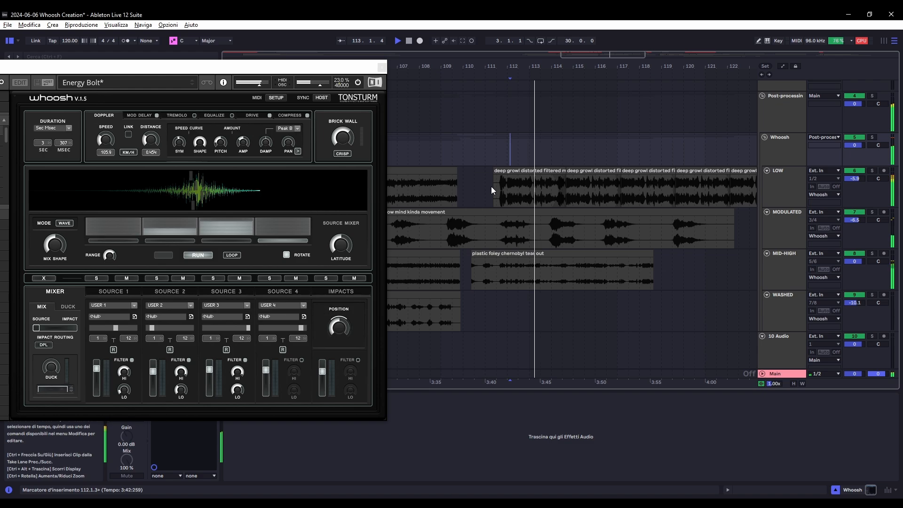
key("space")
key("space")
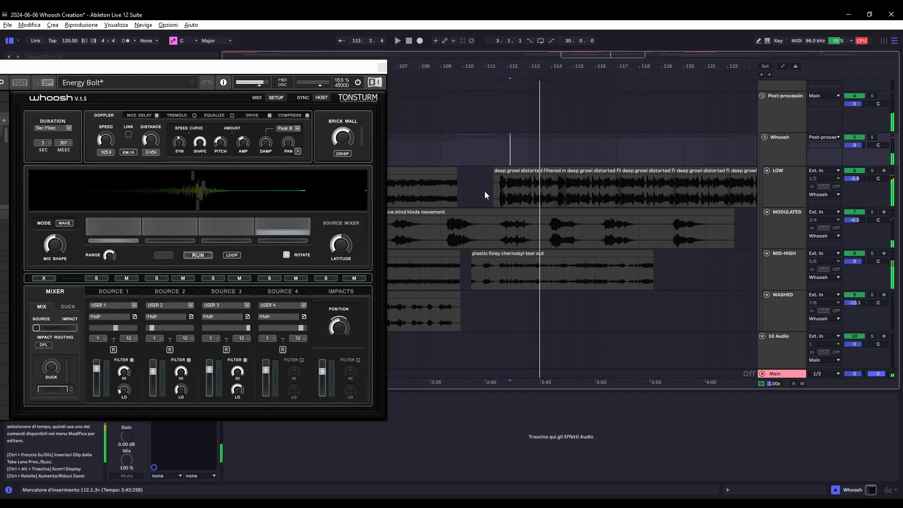
key("space")
key("space")
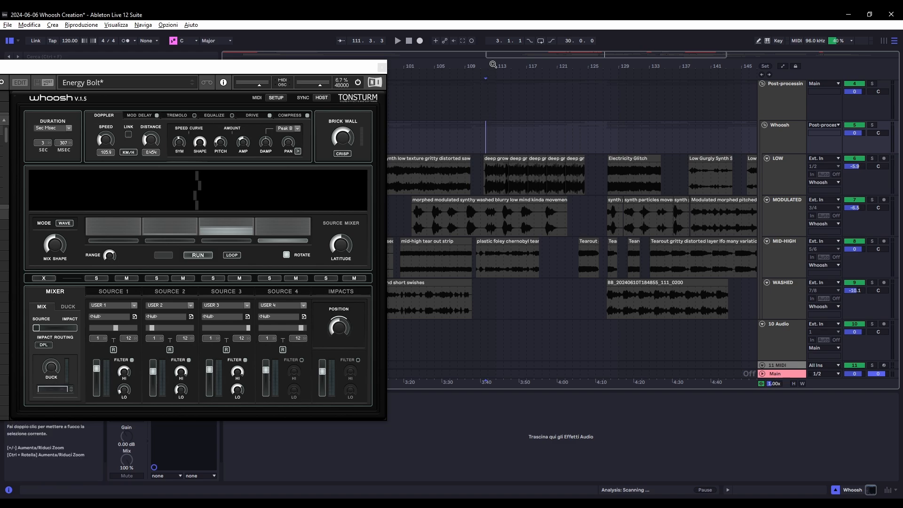
left_click_drag(491, 64, 484, 94)
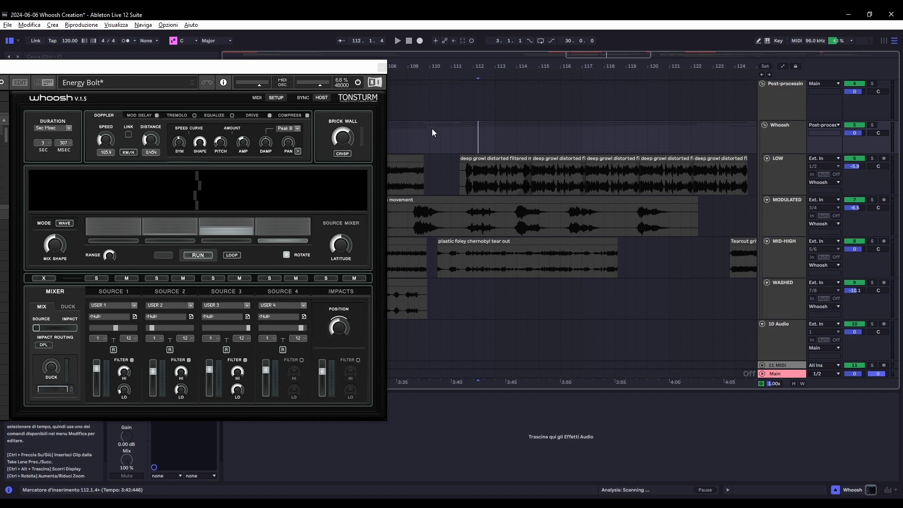
Drag the beat-time ruler to scroll the arrangement right to bars 131–135
left_click_drag(455, 66, 587, 51)
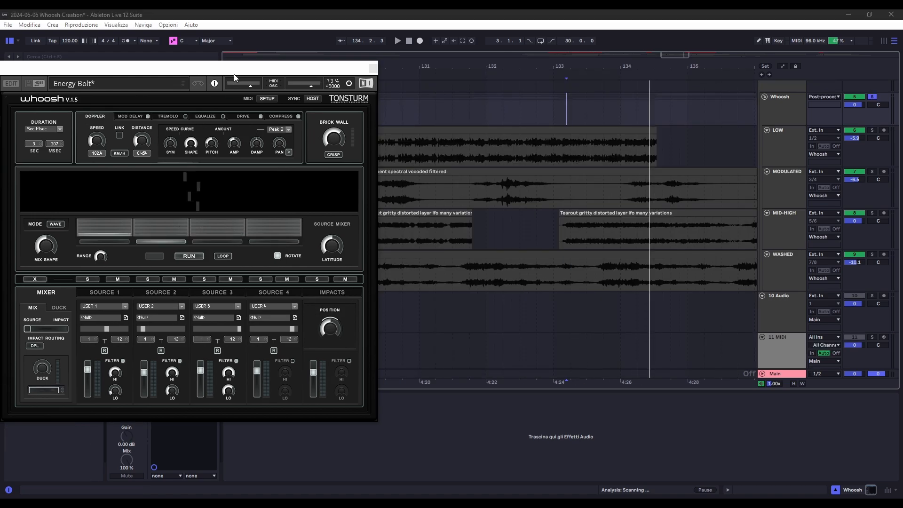
Cut Whoosh's duration from 3 to 2 seconds, listen, then lower Doppler speed toward 85.6
left_click(246, 9)
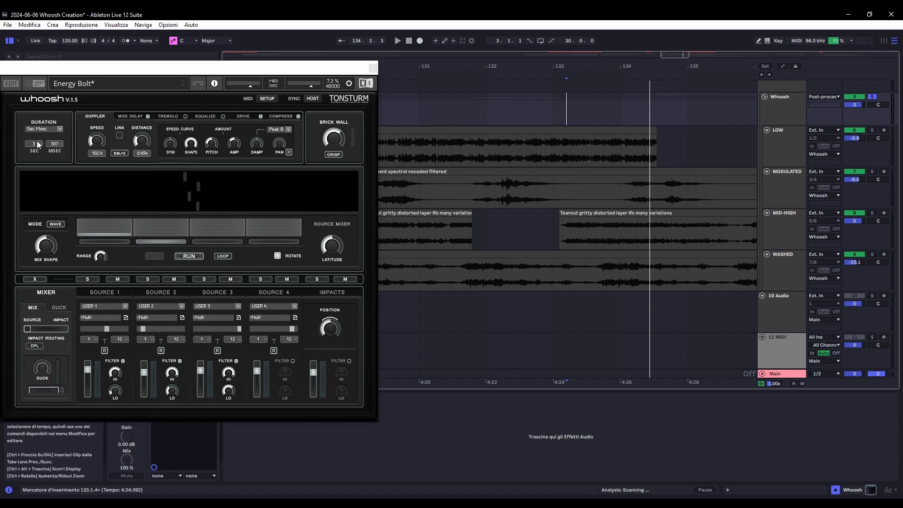
left_click_drag(37, 140, 33, 168)
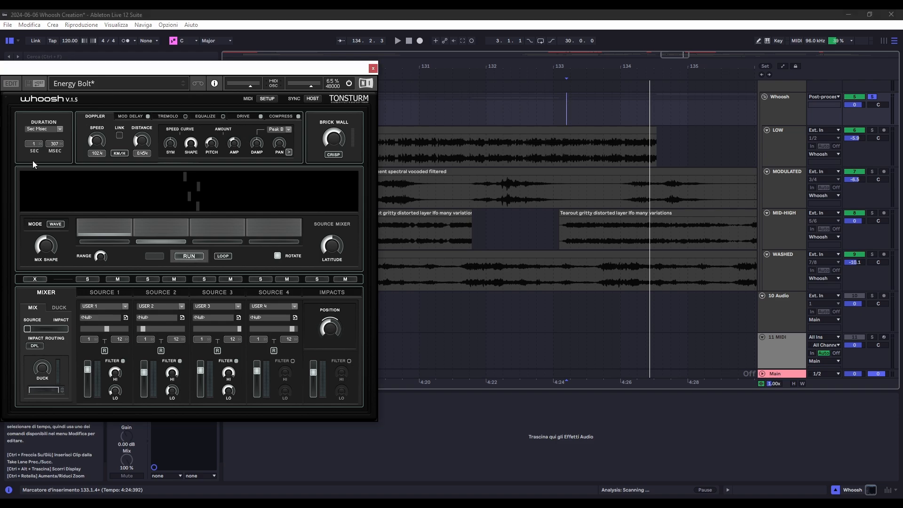
left_click(103, 99)
key("space")
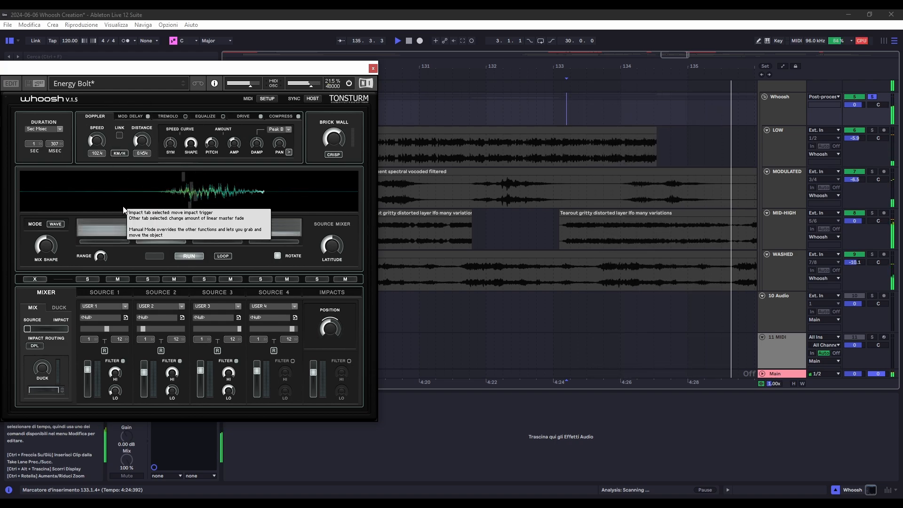
key("space")
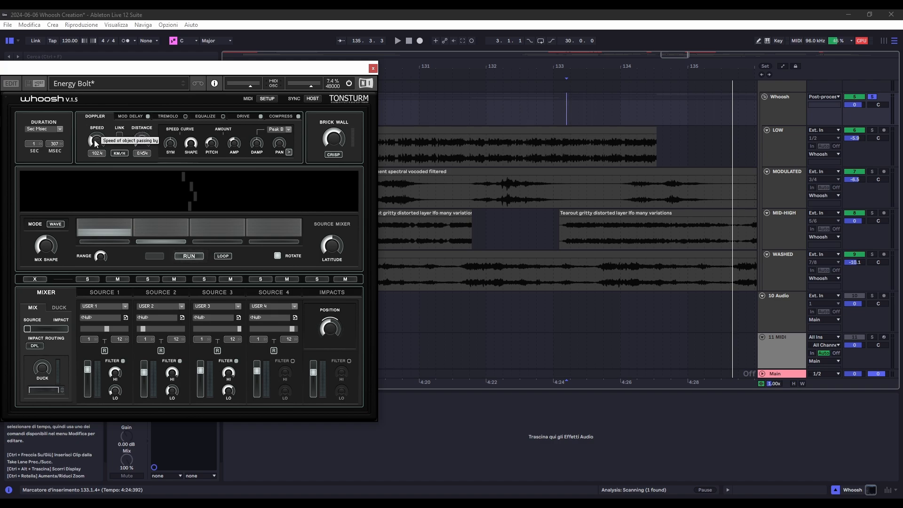
left_click_drag(95, 141, 98, 146)
While playing, try Doppler speeds 671.4 and 371.4 km/h, ending at 76.2
key("space")
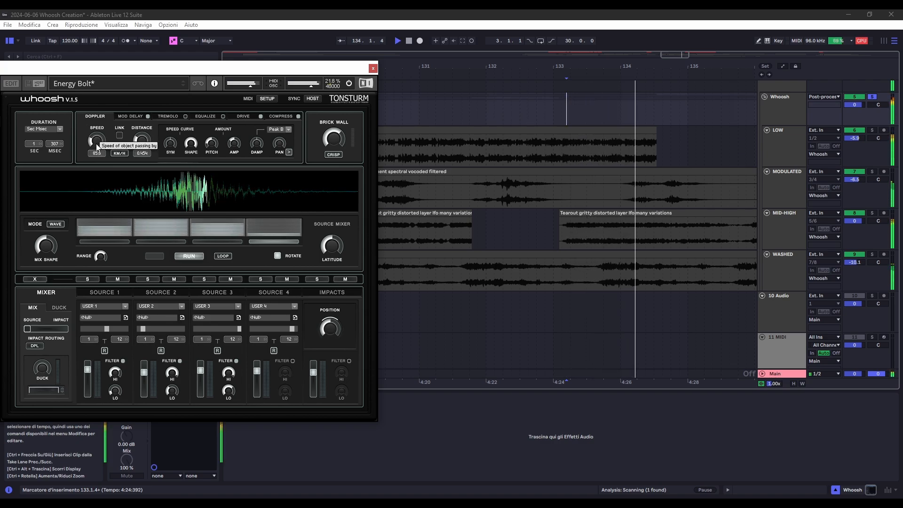
left_click_drag(97, 143, 112, 72)
key("space")
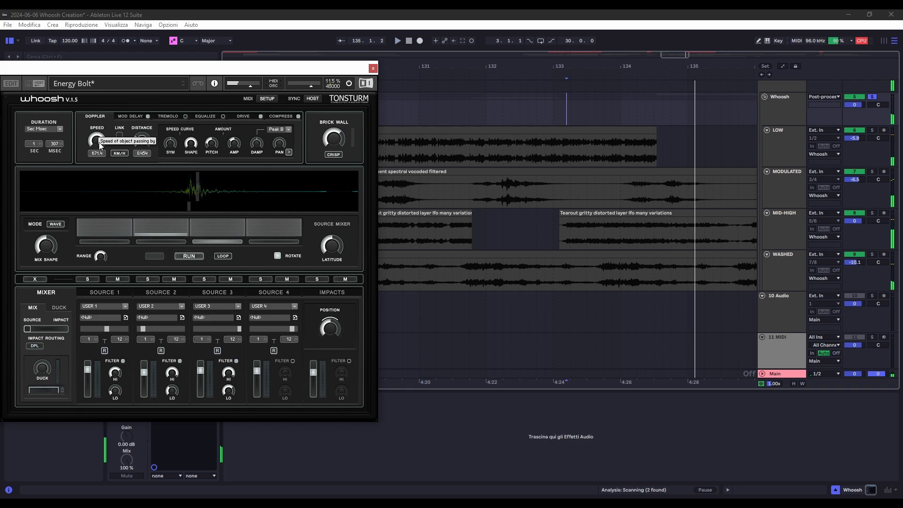
left_click_drag(96, 142, 91, 181)
left_click_drag(93, 139, 92, 143)
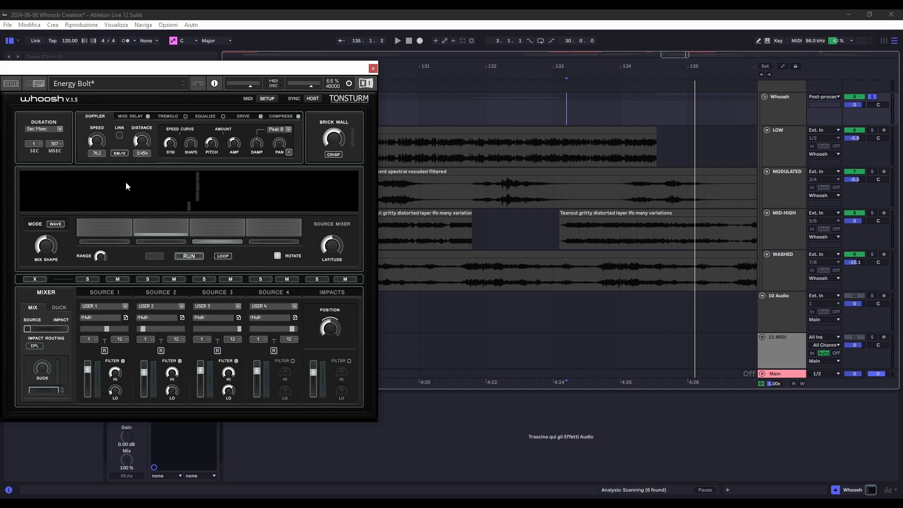
mouse_move(168, 145)
key("space")
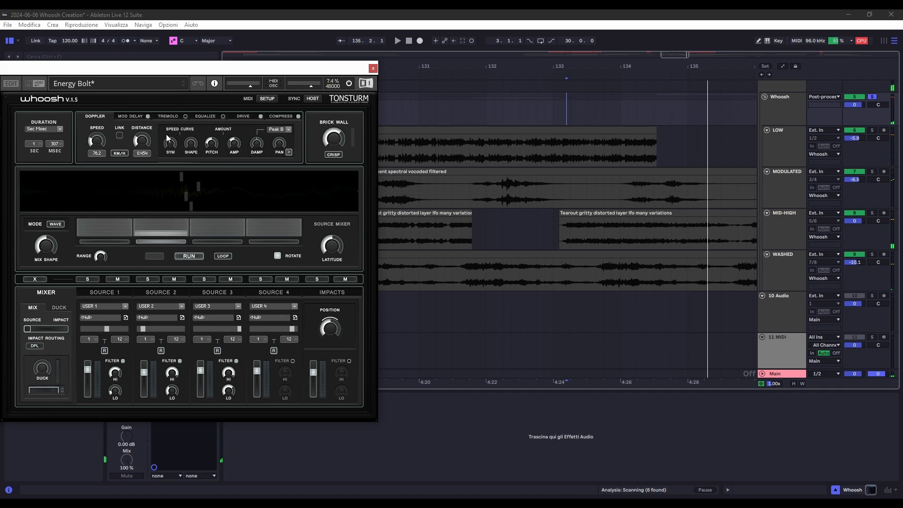
key("space")
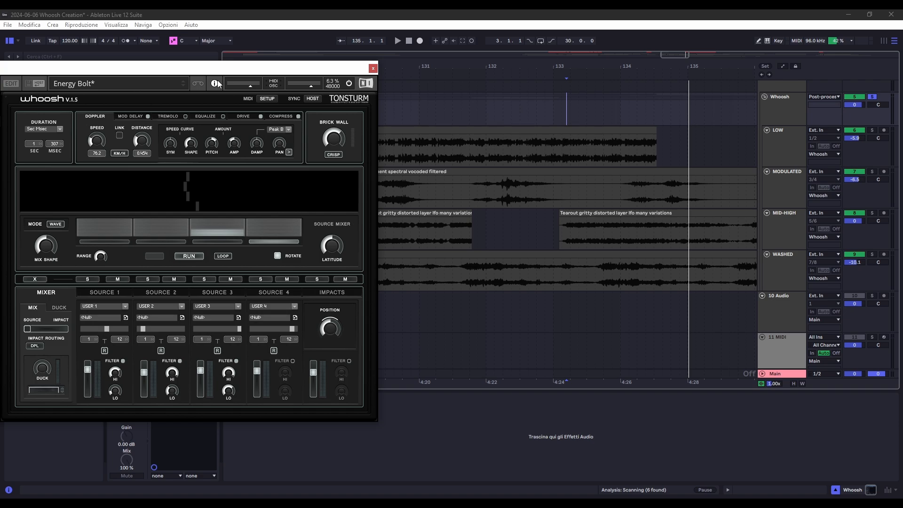
key("space")
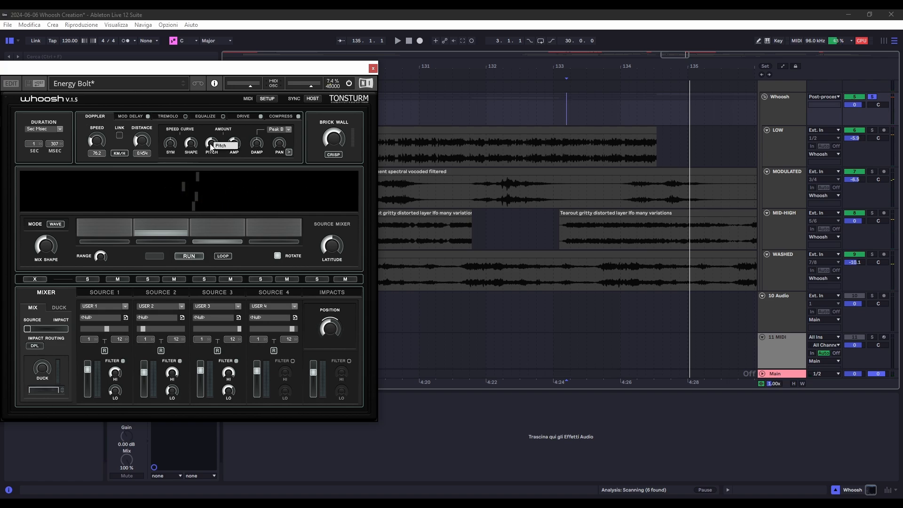
Replay from bar 133, keep the Peak B speed curve, and listen to the Energy Bolt preset again
key("space")
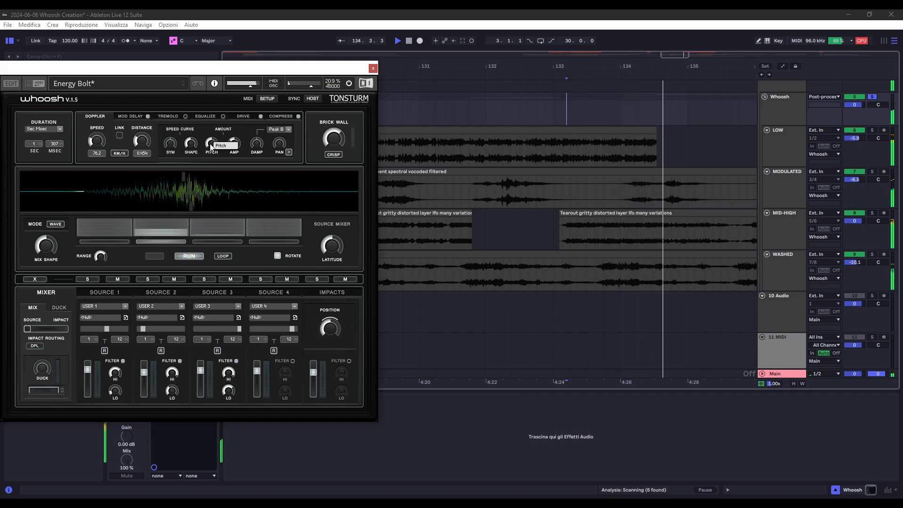
key("space")
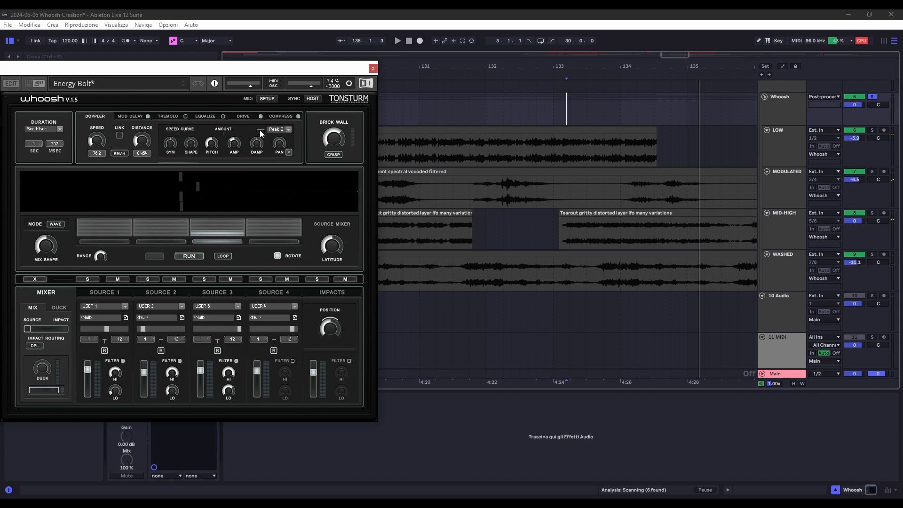
left_click(283, 131)
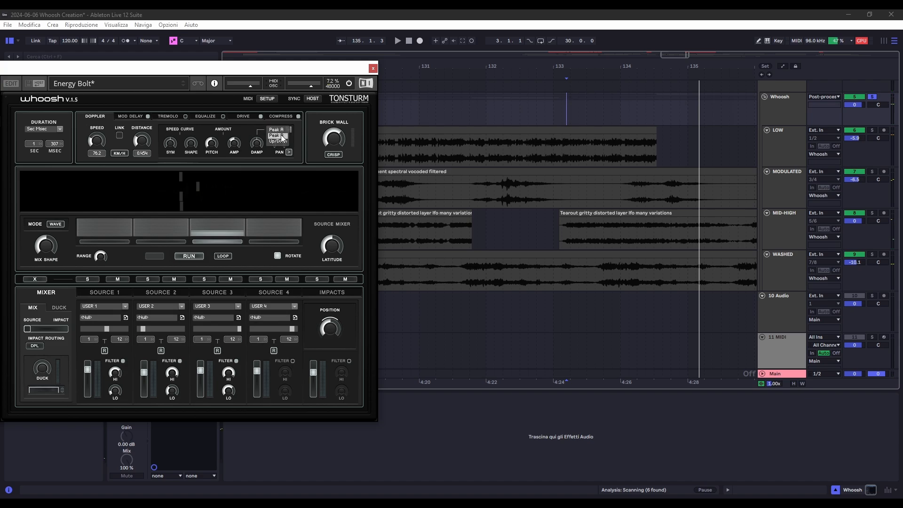
left_click(281, 135)
key("space")
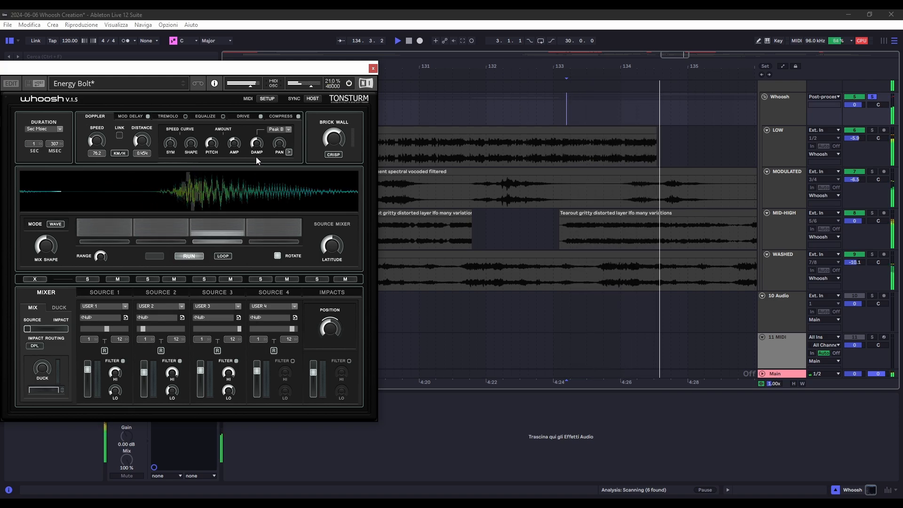
key("space")
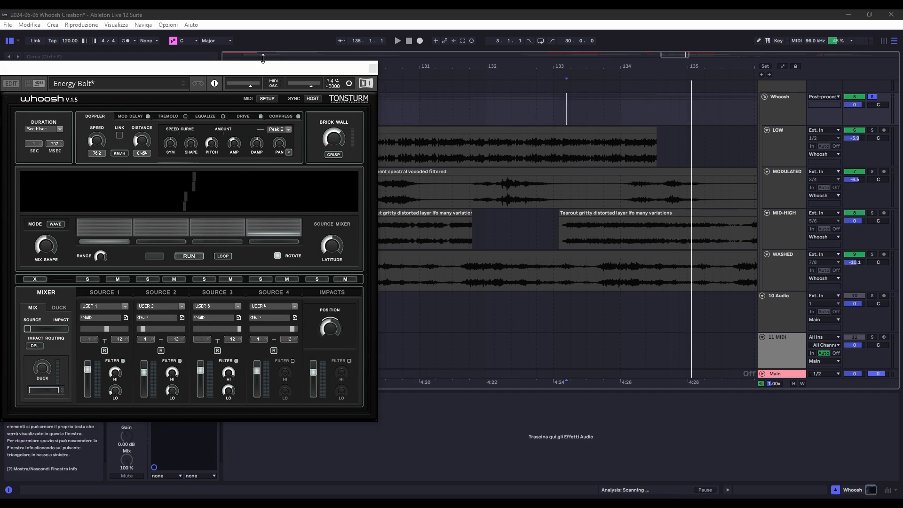
left_click(262, 13)
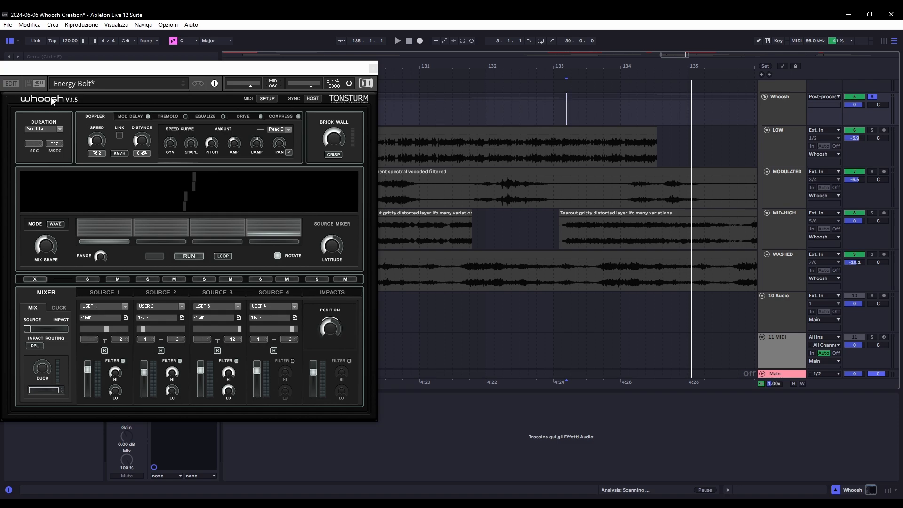
Bring the Whoosh plugin window into focus to adjust its Source/Impact mix
left_click(29, 329)
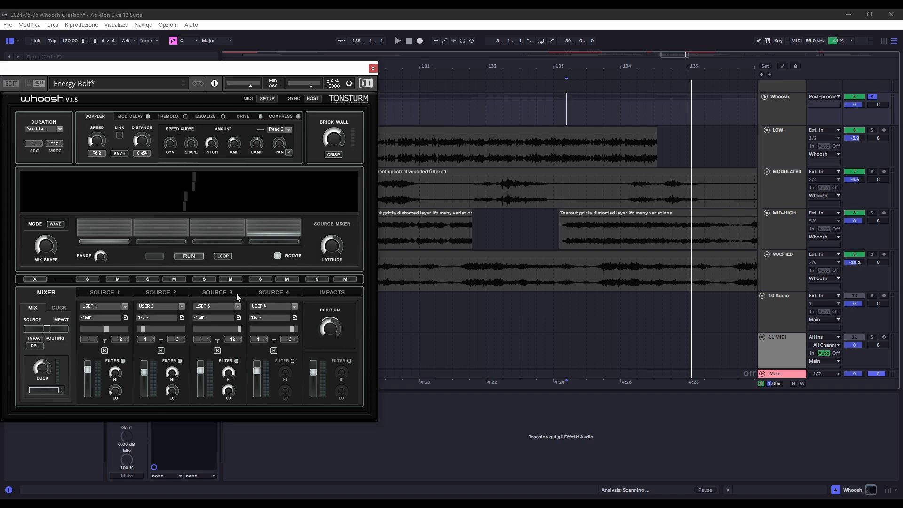
left_click(320, 292)
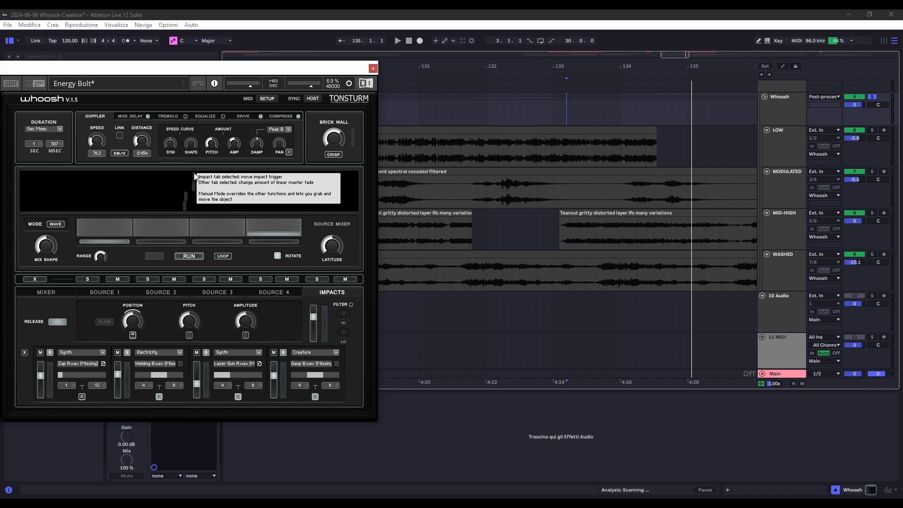
left_click(46, 293)
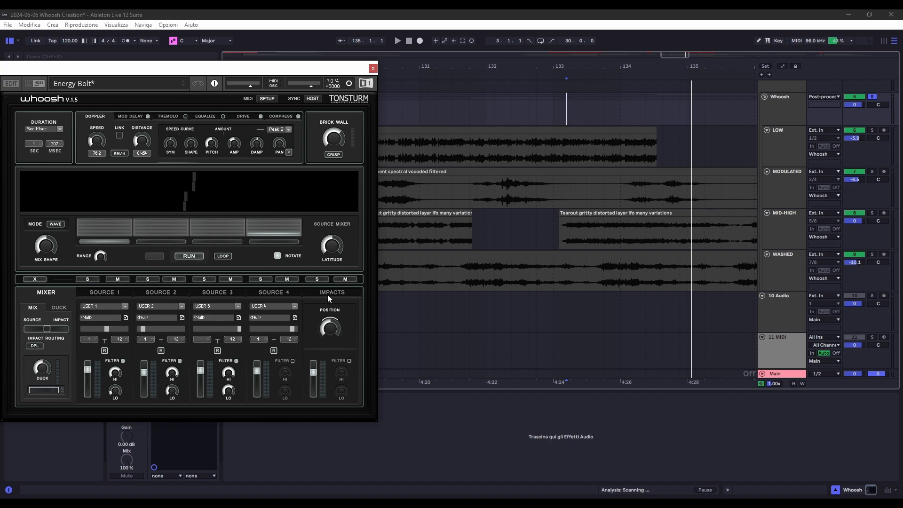
Drag the Source/Impact slider slightly left toward the source layers
left_click_drag(45, 328, 41, 328)
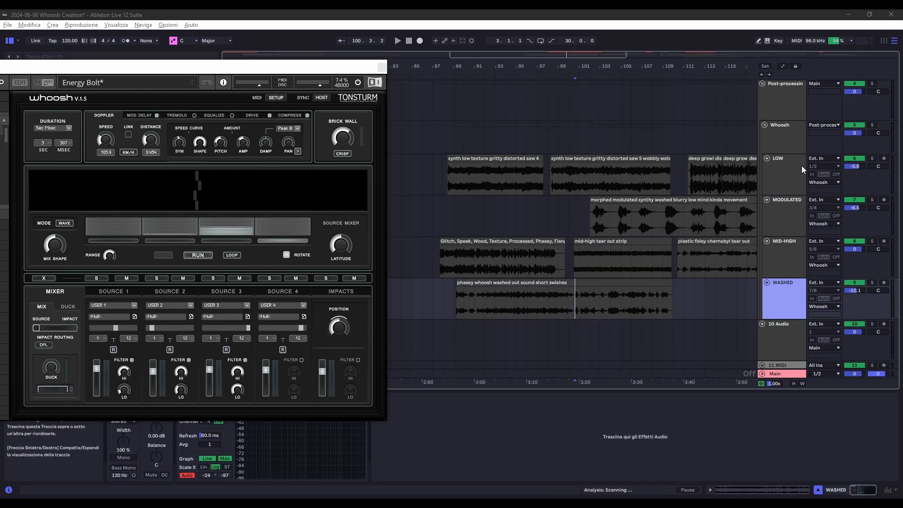
left_click(785, 206)
left_click(781, 251)
left_click(778, 284)
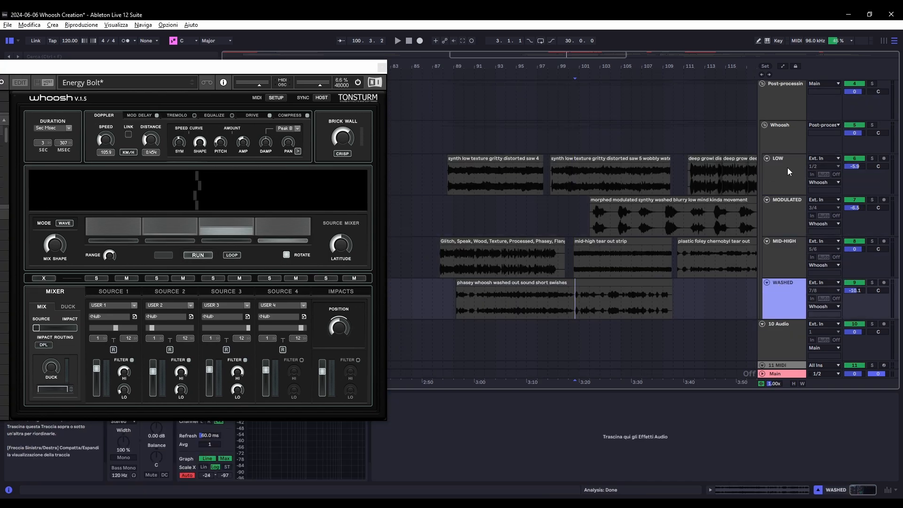
left_click(784, 134)
left_click(780, 165)
left_click(777, 207)
left_click(776, 244)
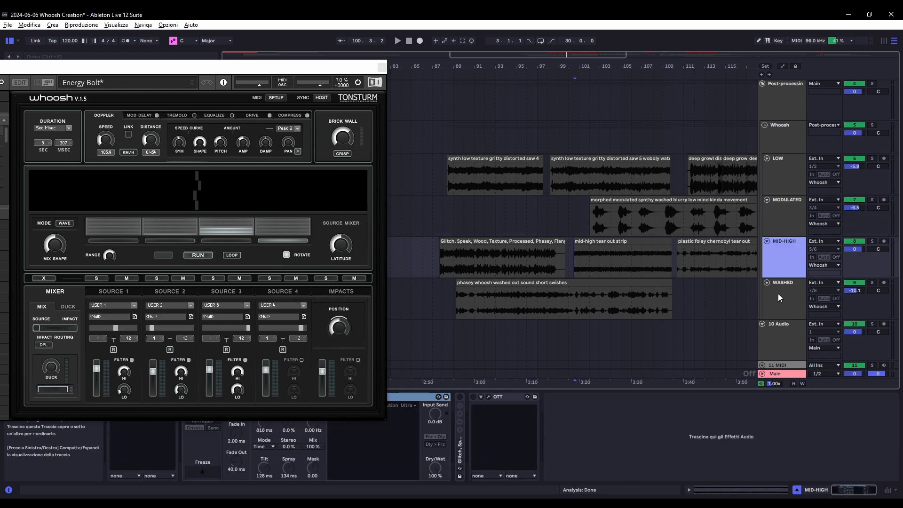
left_click(778, 294)
left_click(778, 165)
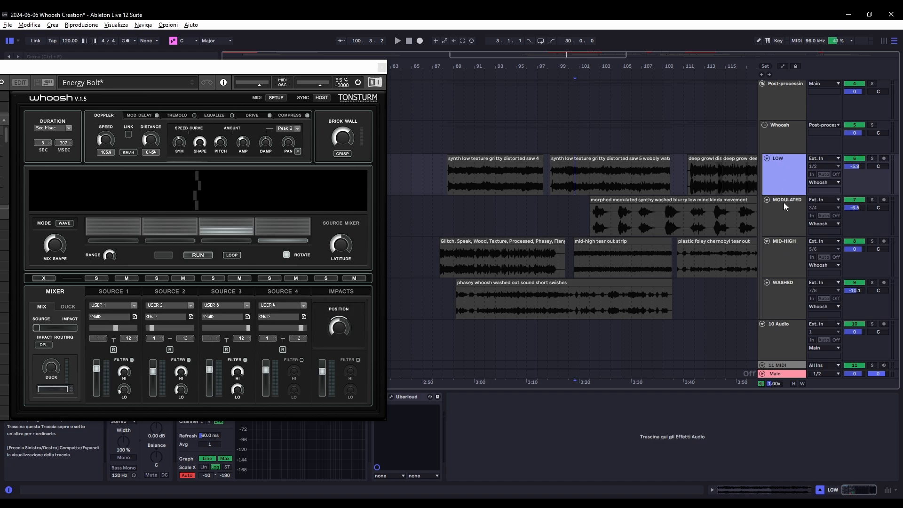
left_click(507, 160)
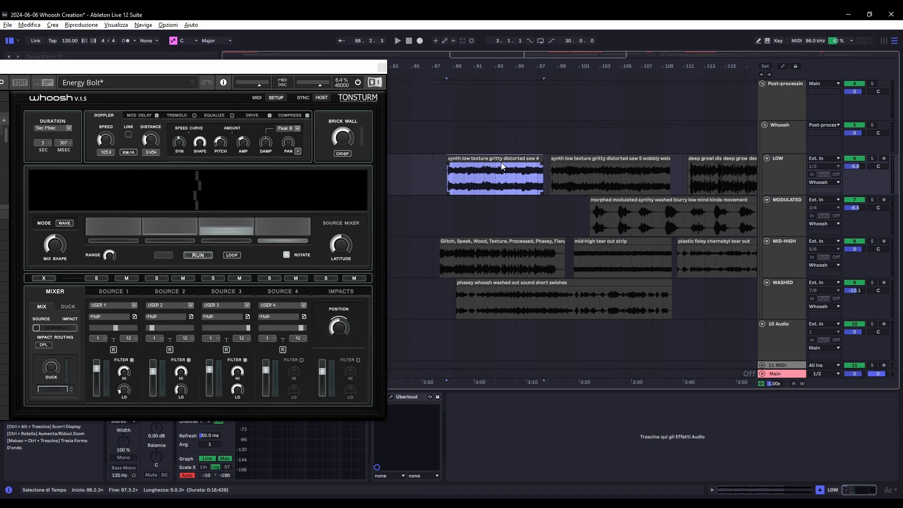
left_click(780, 199)
left_click(776, 255)
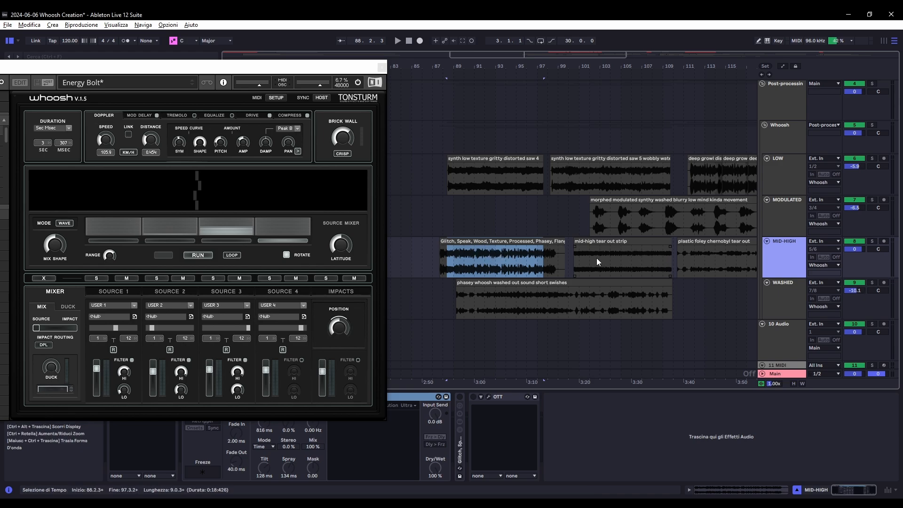
left_click(782, 297)
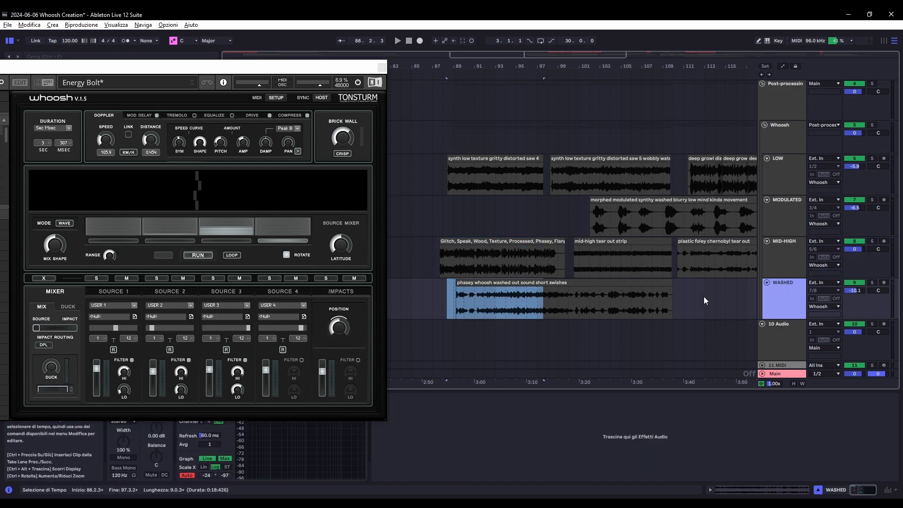
left_click(498, 298)
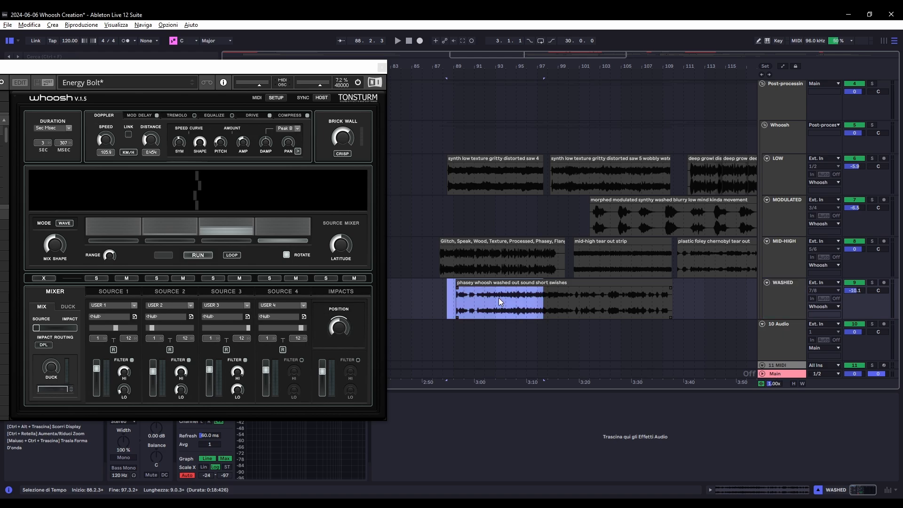
left_click(498, 298)
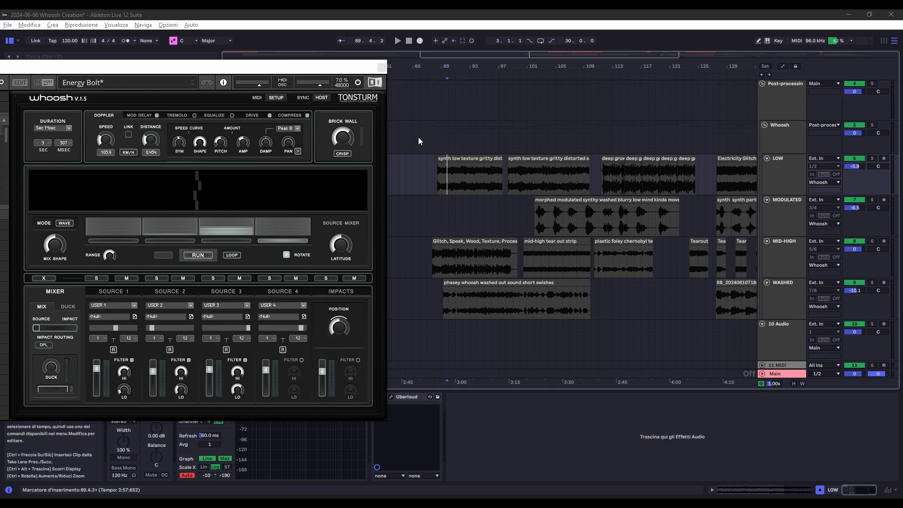
left_click(489, 19)
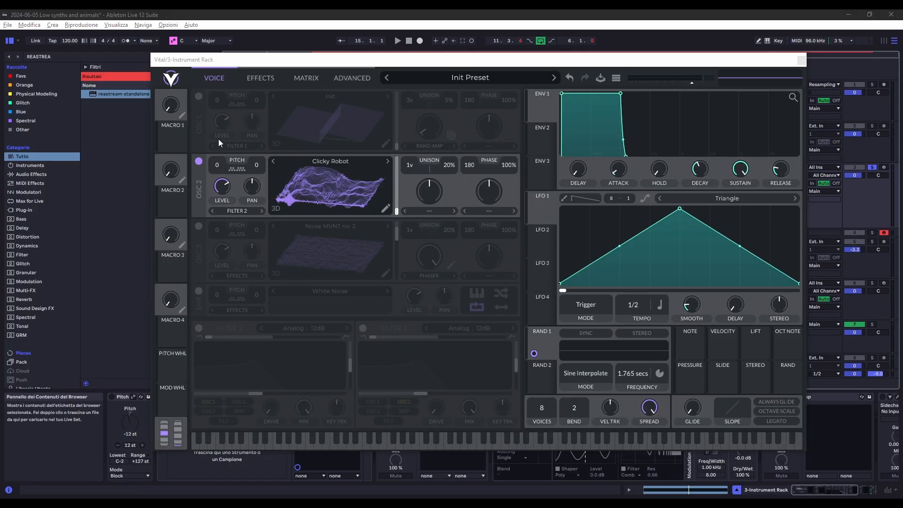
Check Vital's Effects and Voice tabs, then play and stop to hear the Clicky Robot patch
left_click(255, 80)
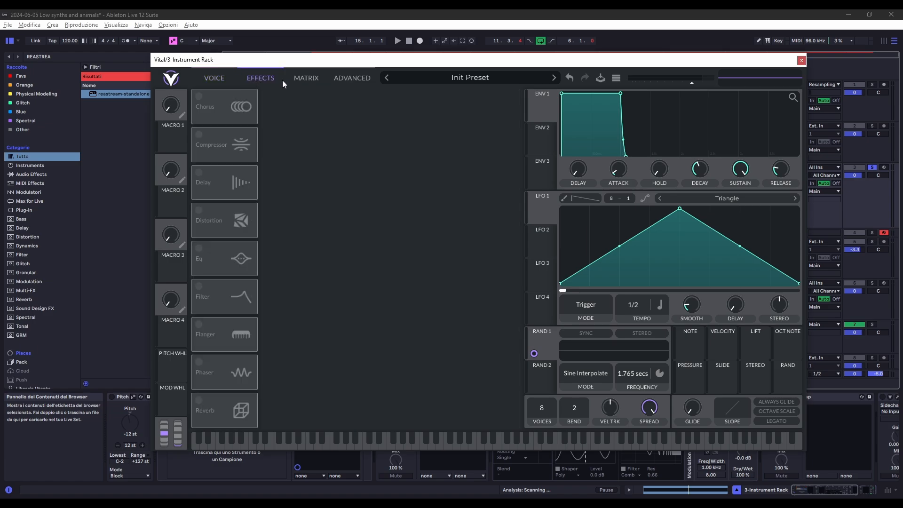
left_click(214, 77)
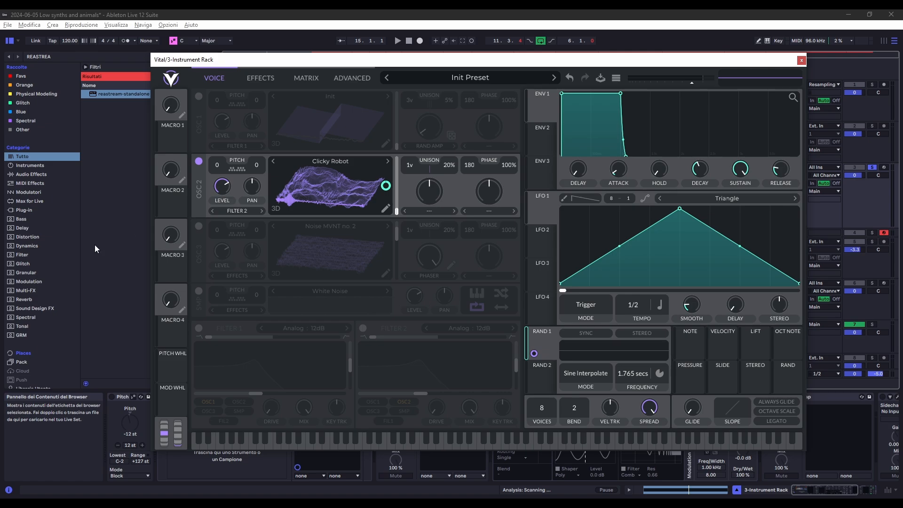
left_click(397, 41)
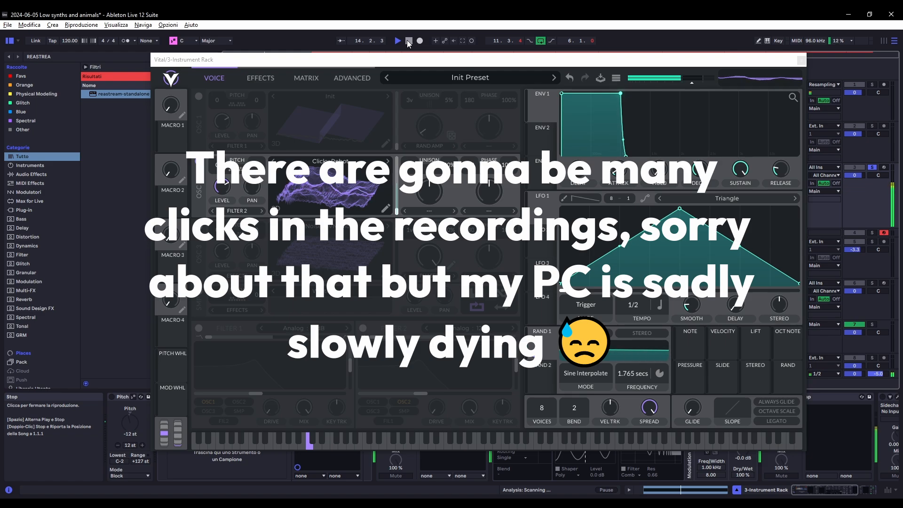
left_click(408, 41)
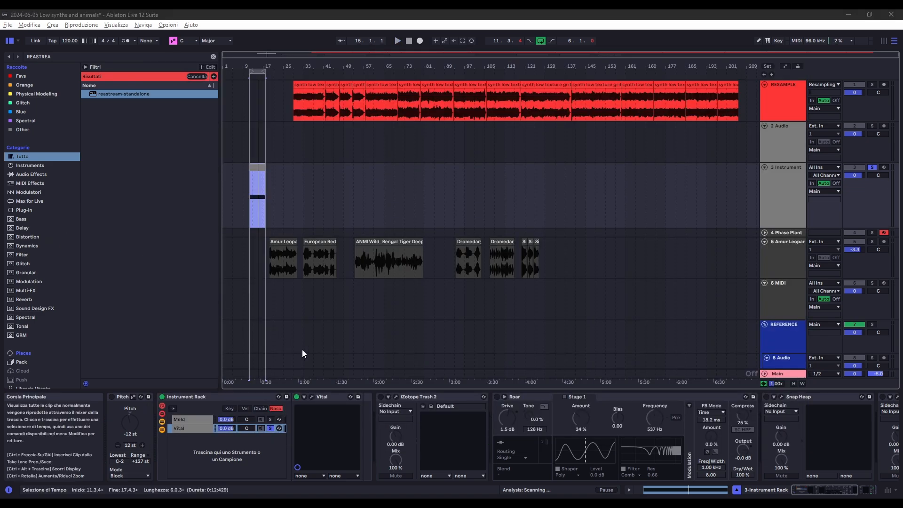
Enable iZotope Trash 2, play the synth through its Dark Vinyl convolution, then close its window
left_click(380, 397)
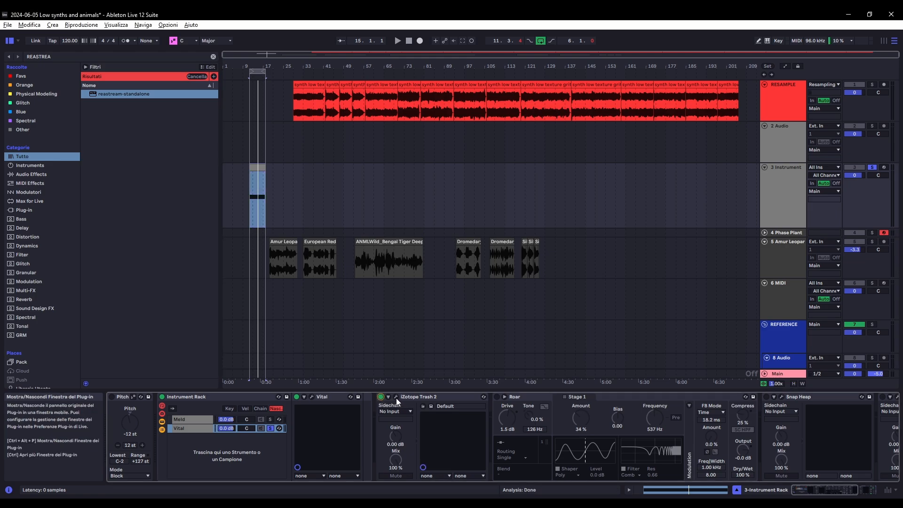
left_click(396, 397)
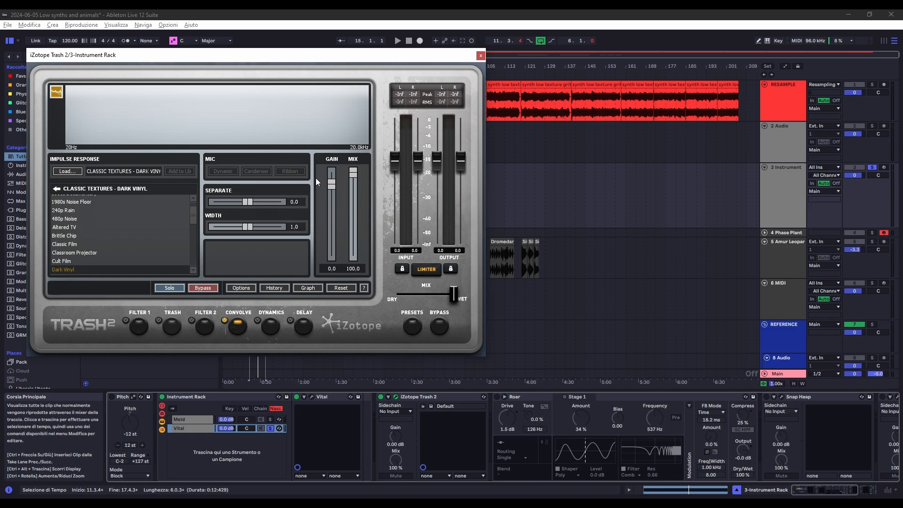
left_click(398, 41)
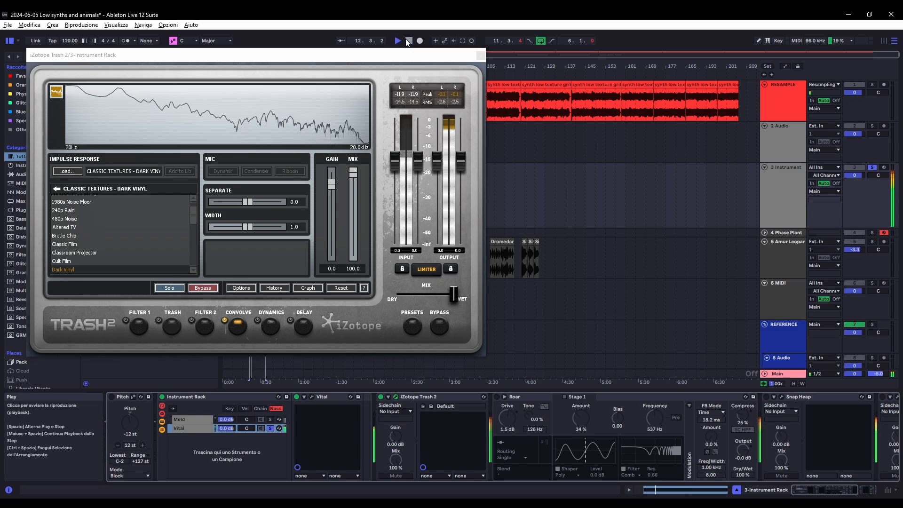
left_click(408, 41)
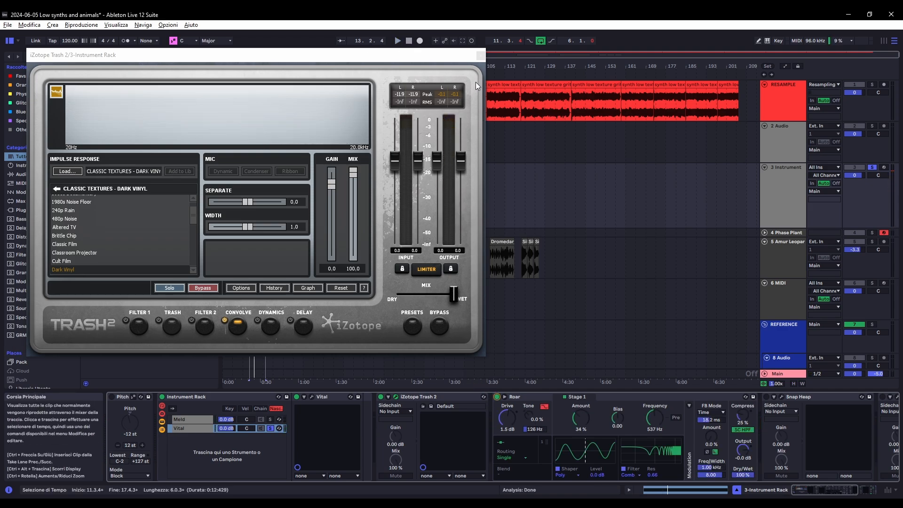
left_click(480, 55)
Audition the synth chain, then enable Snap Heap and open its Notch Filters Random window
left_click_drag(834, 489, 843, 489)
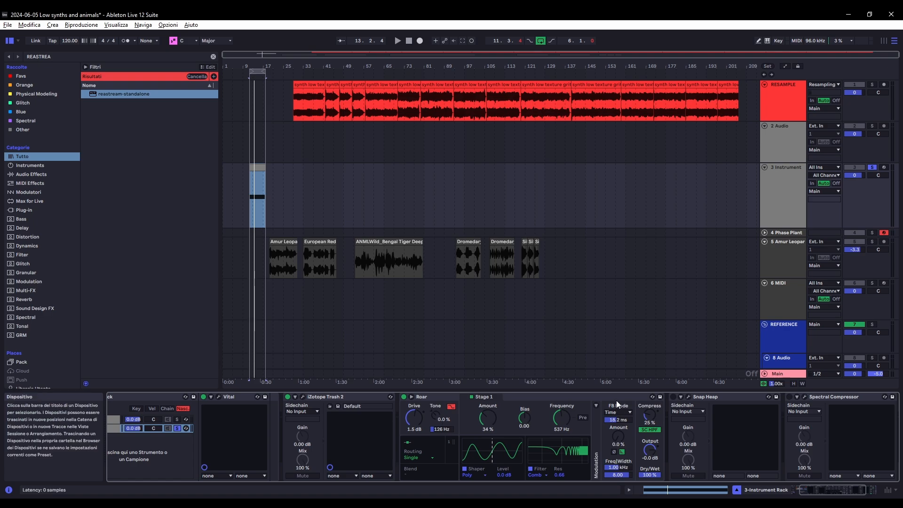
left_click_drag(843, 488, 848, 488)
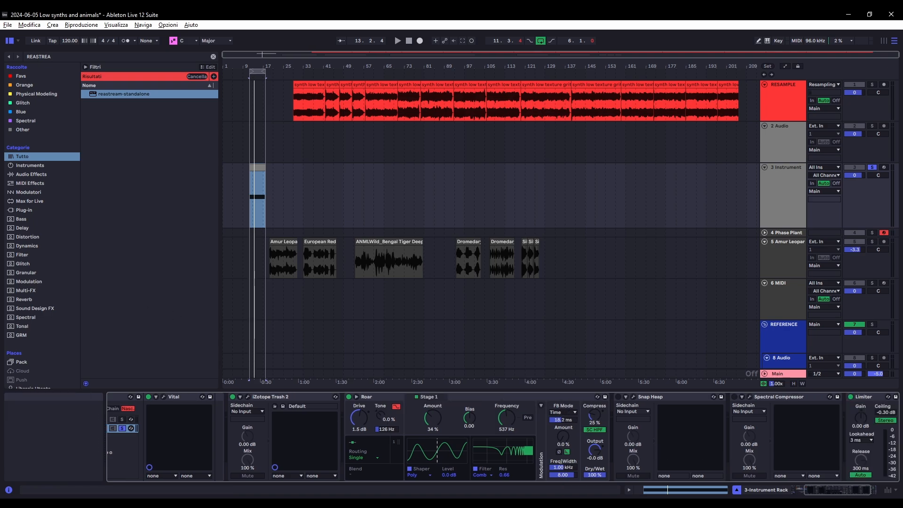
key("space")
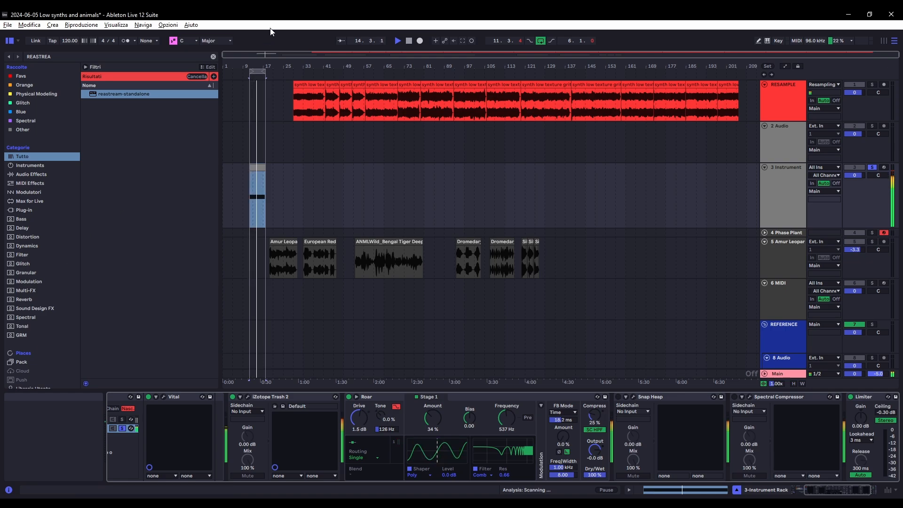
key("space")
left_click(618, 396)
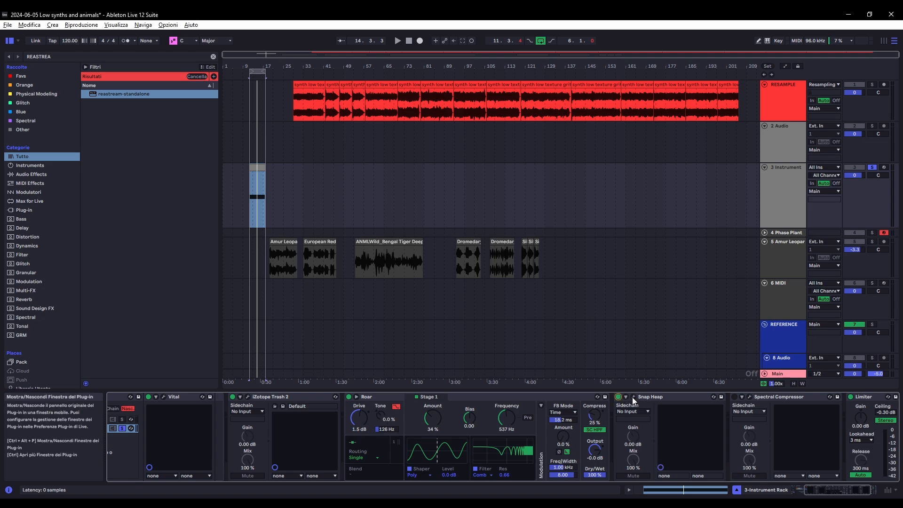
left_click(633, 396)
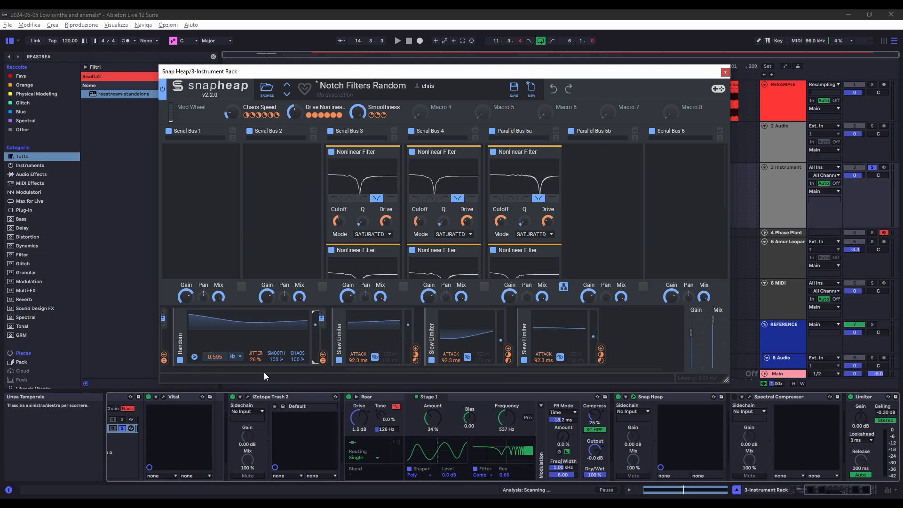
Adjust Snap Heap's notch filters, audition them, then select the Spectral Compressor device
left_click_drag(357, 369, 382, 377)
scroll(441, 208, "down", 1)
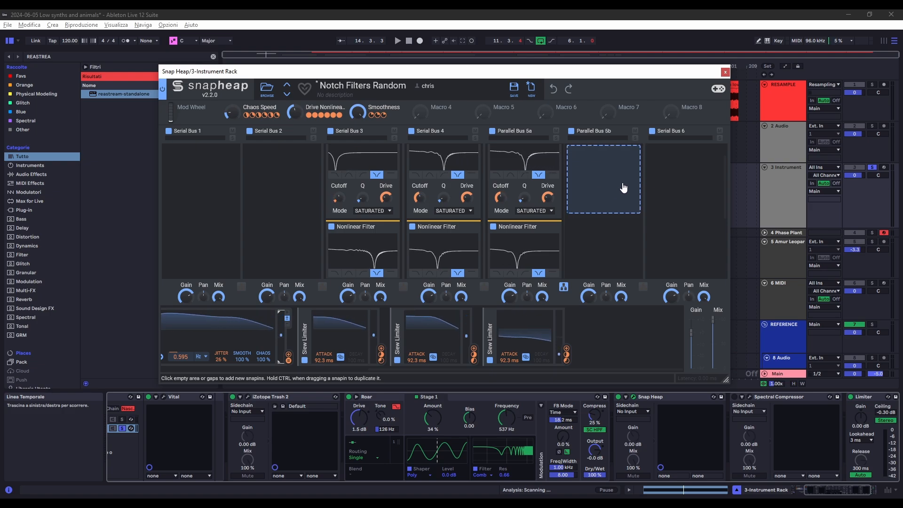
left_click(566, 12)
key("space")
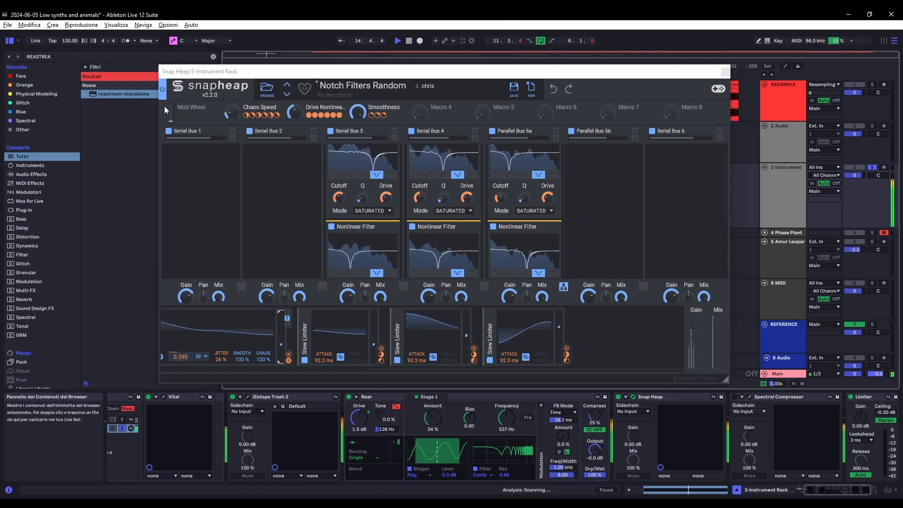
key("space")
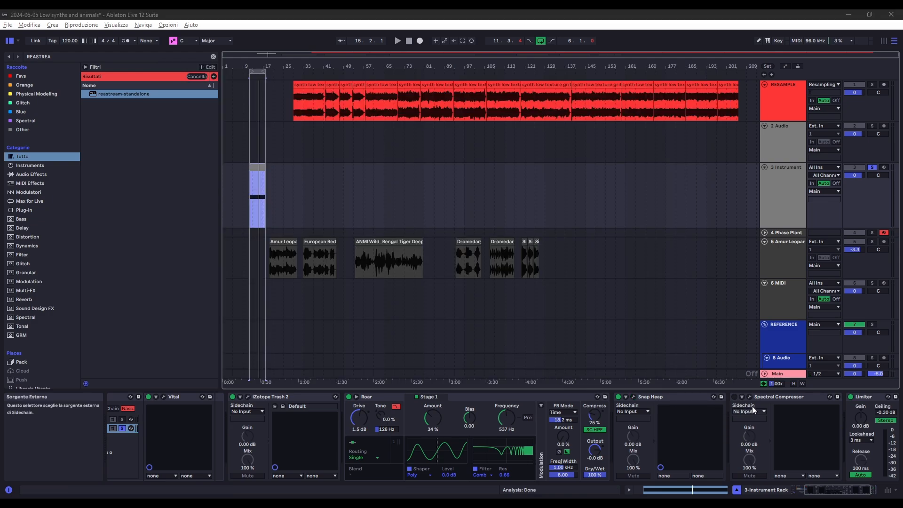
left_click(734, 397)
Open and reposition the Spectral Compressor window, listening at 12.04 dB output gain, then stop playback
left_click(749, 397)
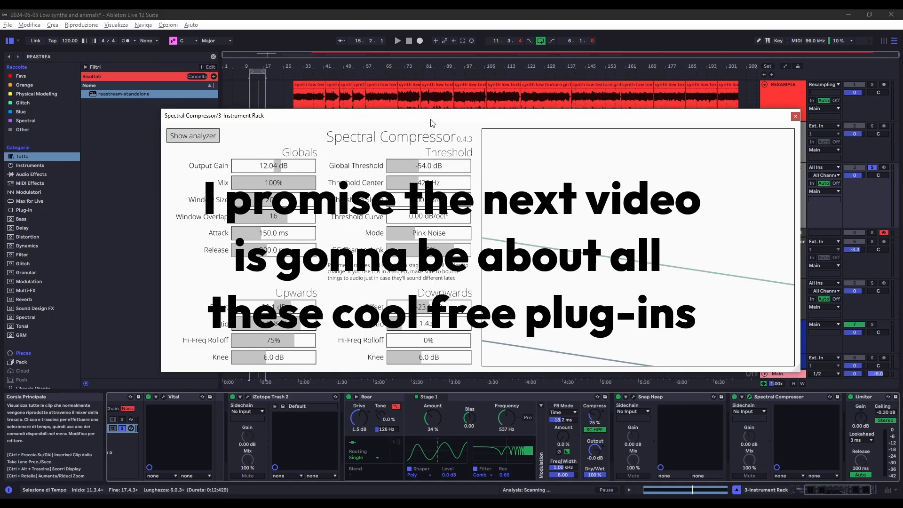
left_click_drag(430, 120, 420, 115)
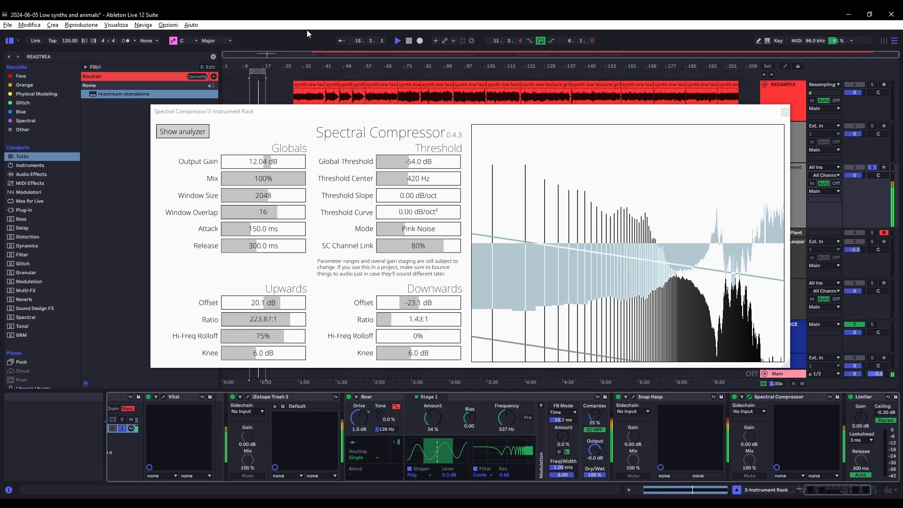
key("space")
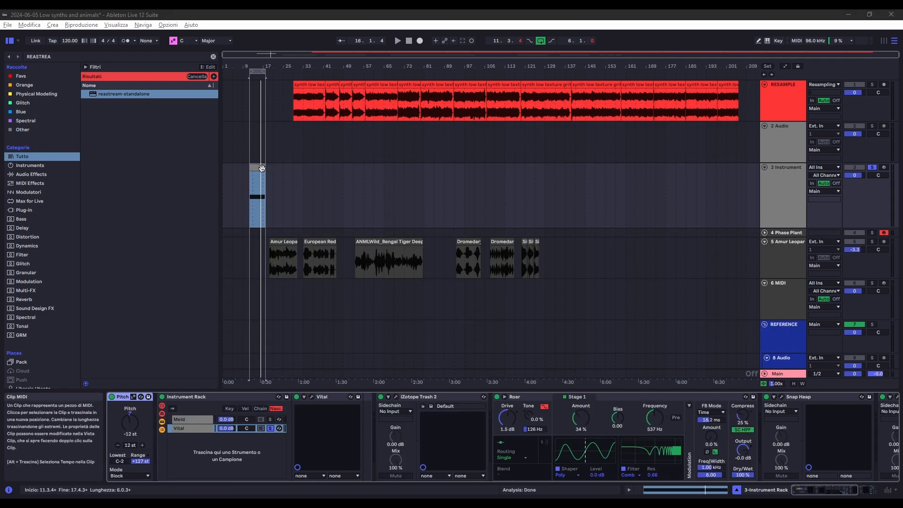
Audition the Instrument Rack, then solo its Meld chain with Noisy Shapes oscillators
left_click(119, 399)
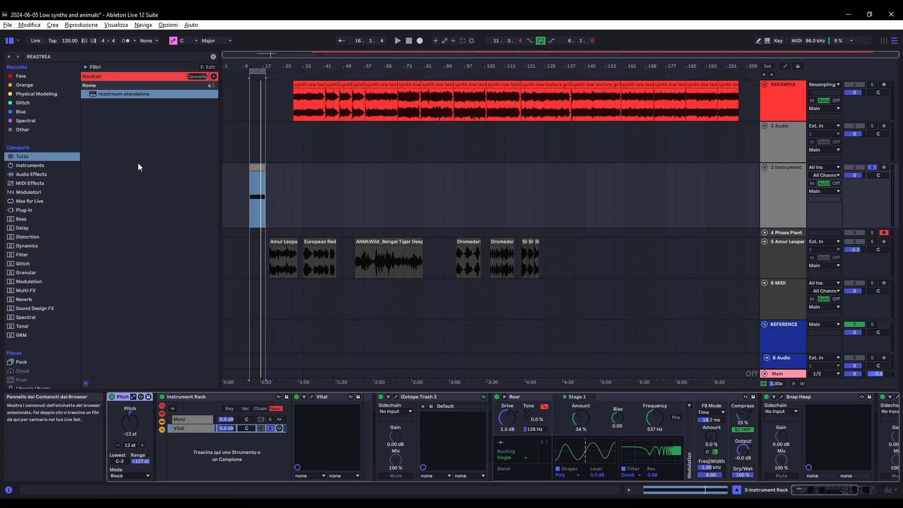
key("space")
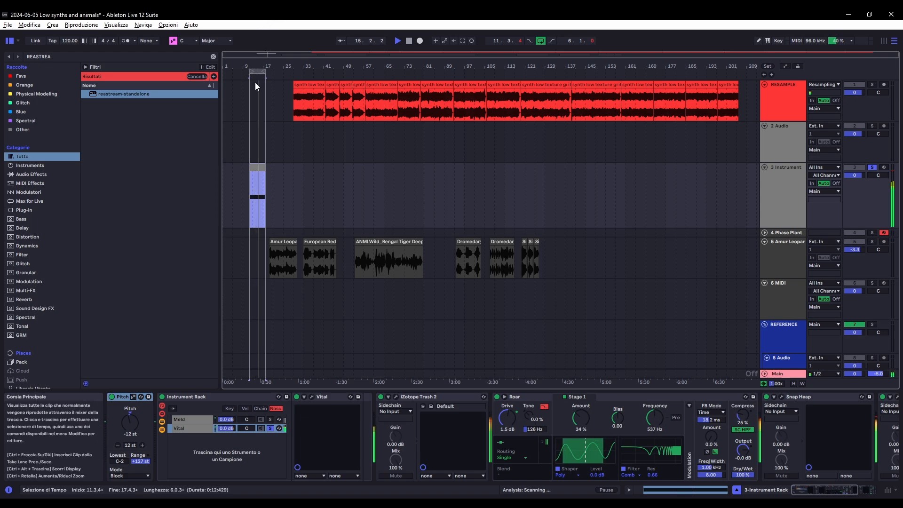
key("space")
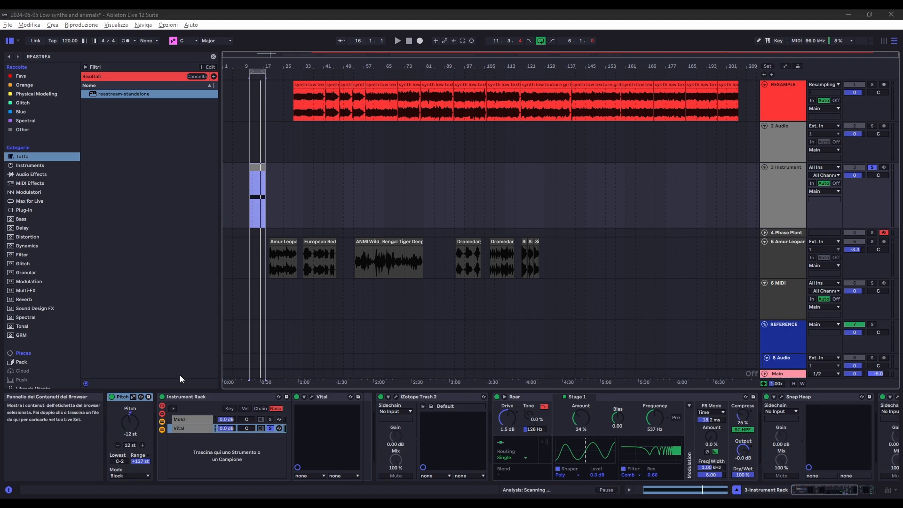
left_click(270, 419)
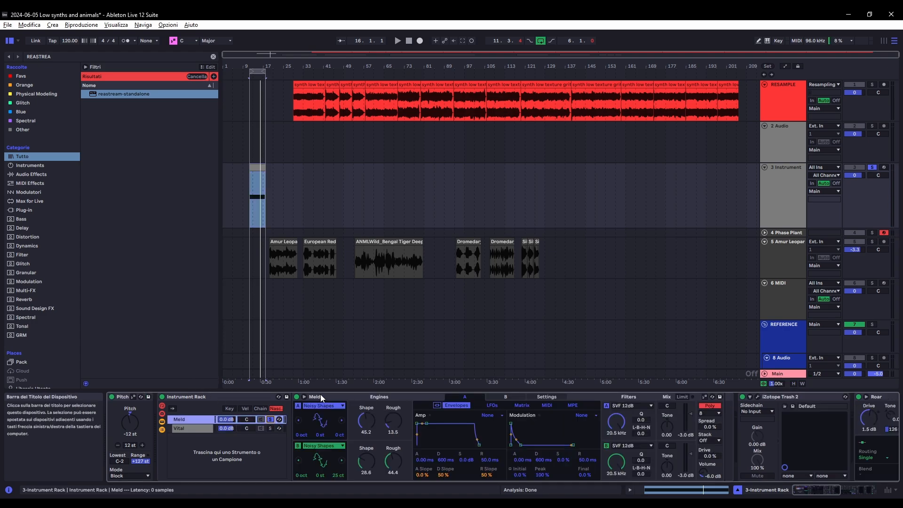
Reset Pitch to 0 st while auditioning, then open Vital from the rack's Vital chain
left_click(817, 493)
left_click_drag(817, 492, 807, 492)
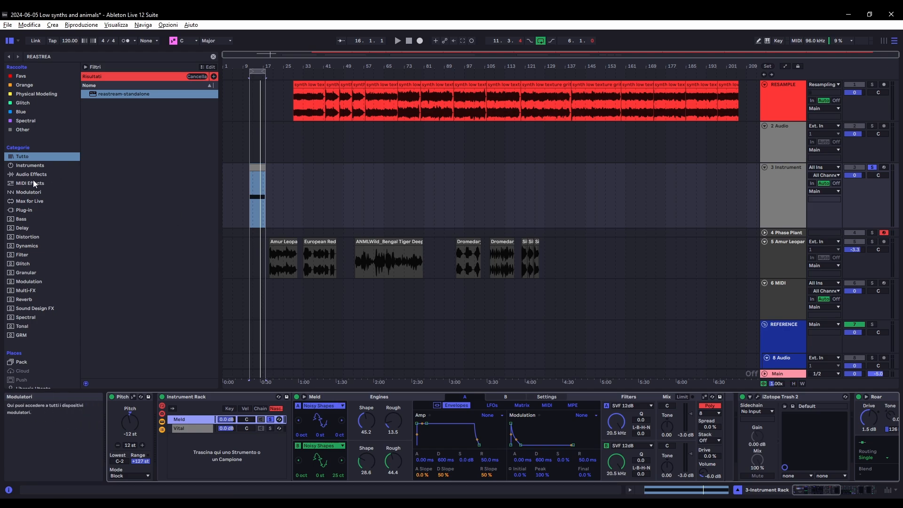
key("space")
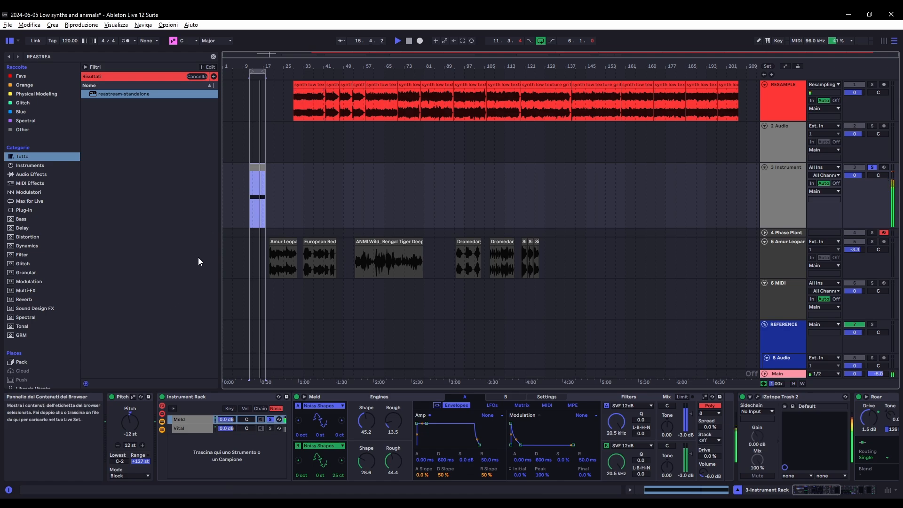
left_click(127, 428)
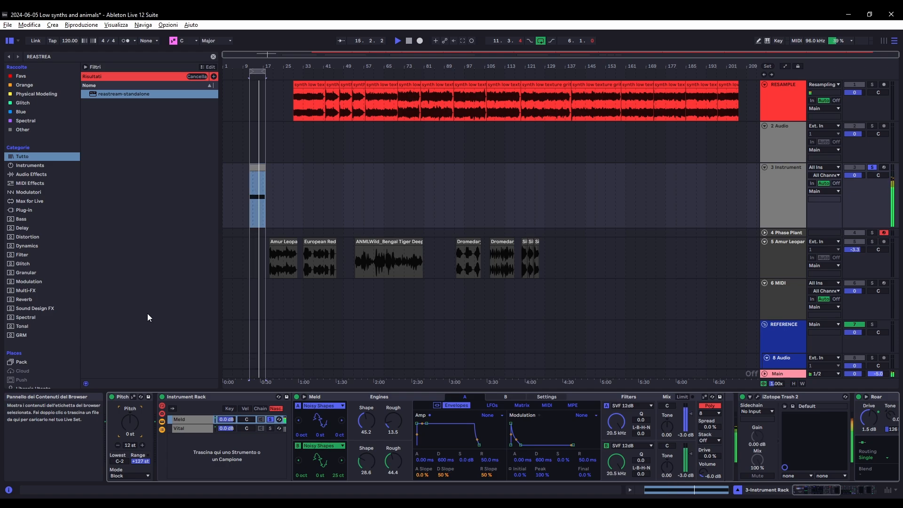
key("space")
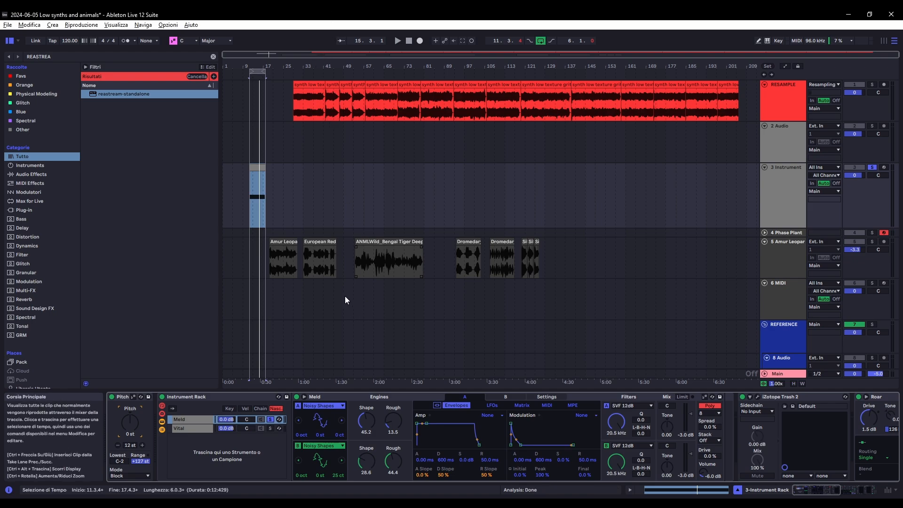
left_click(191, 428)
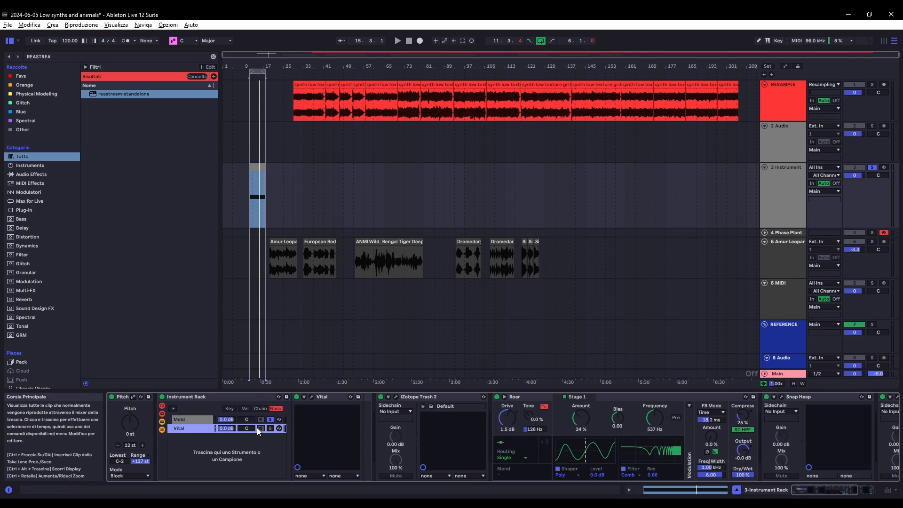
left_click(310, 398)
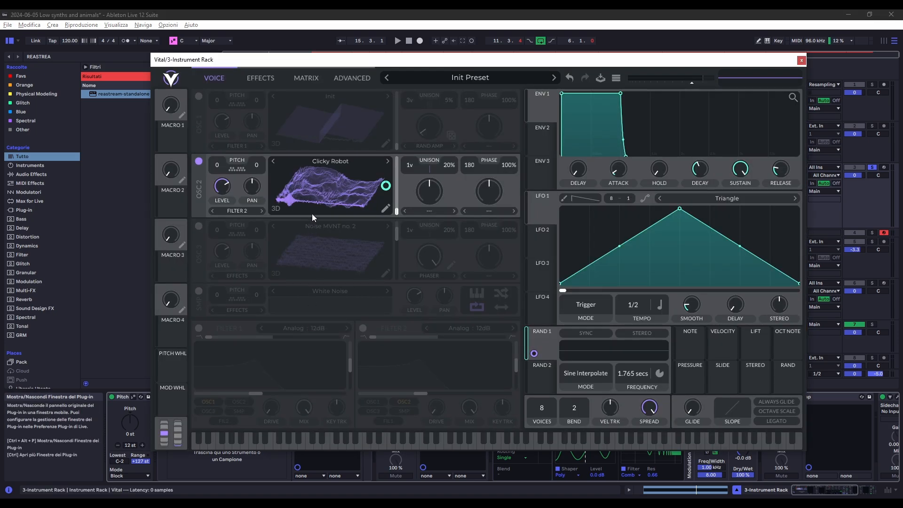
Close the Vital synth plug-in window
left_click(801, 61)
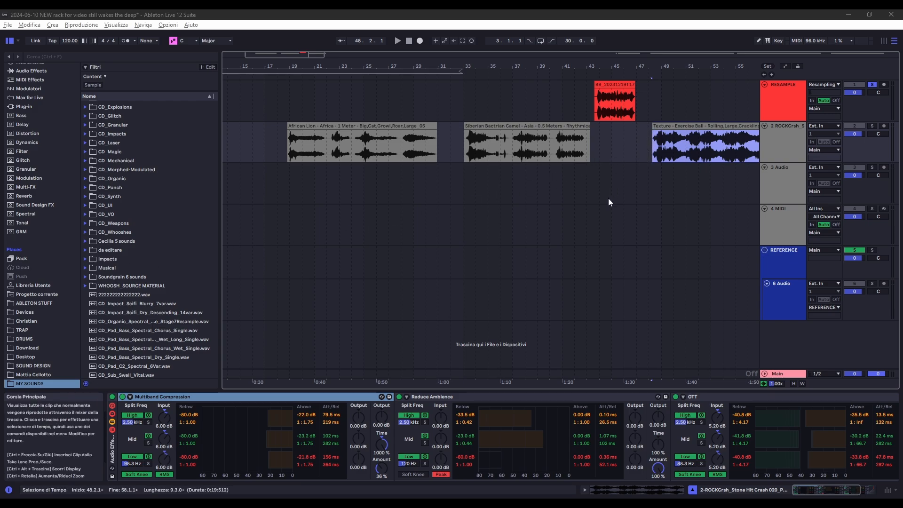
left_click(826, 491)
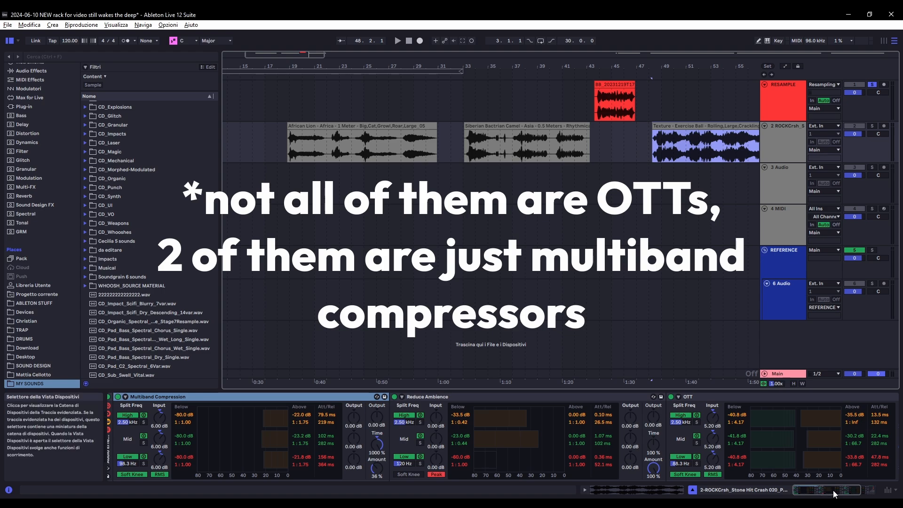
left_click(859, 491)
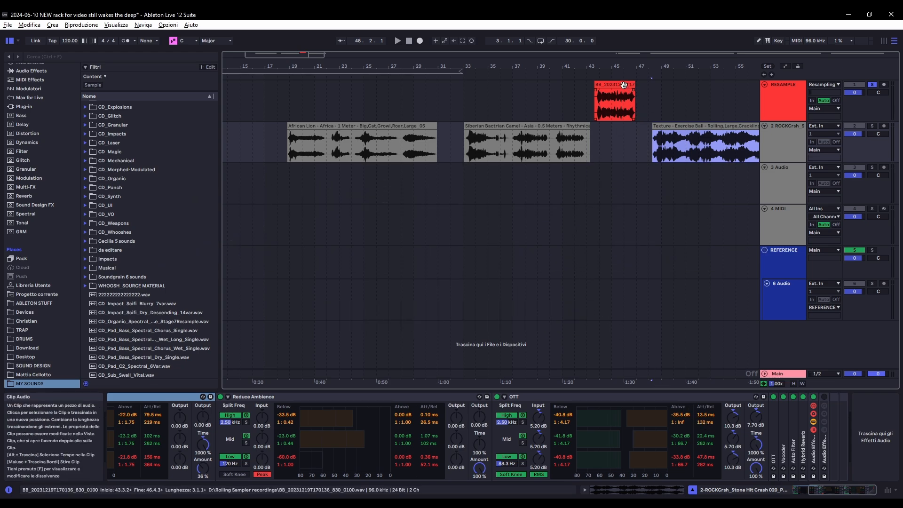
left_click(601, 97)
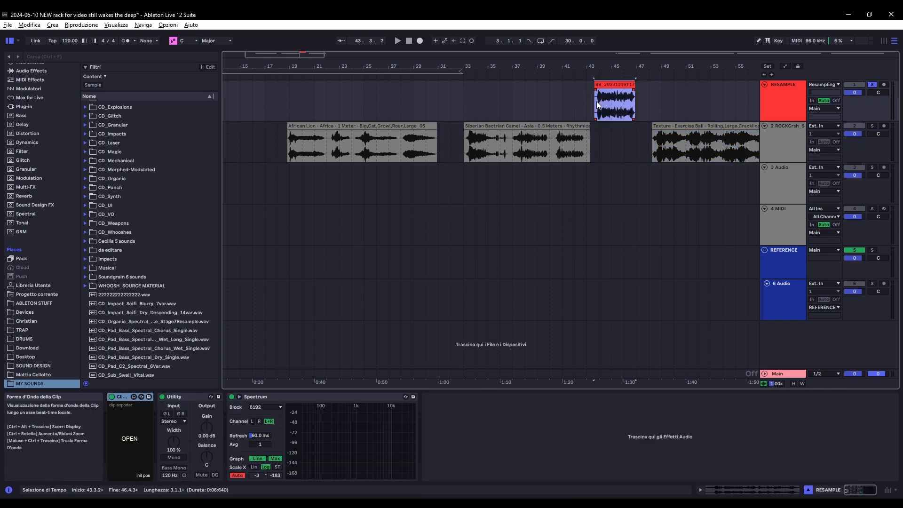
key("space")
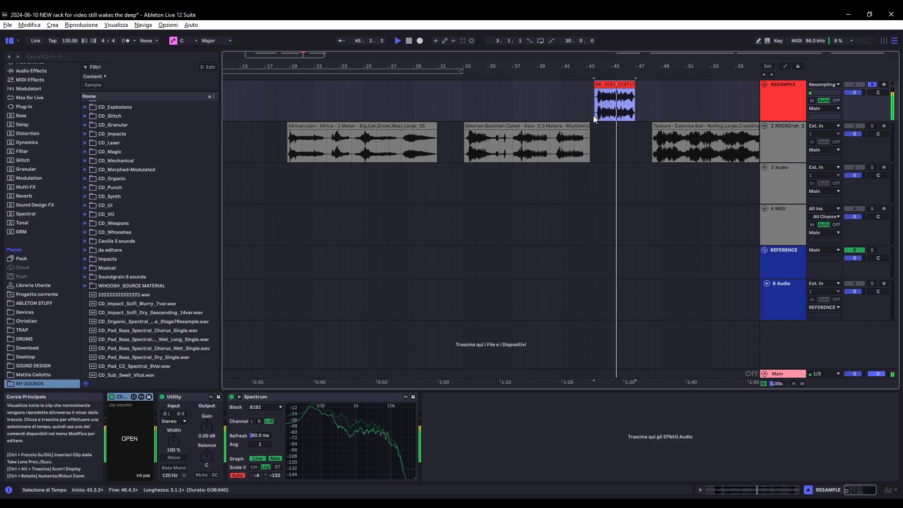
key("space")
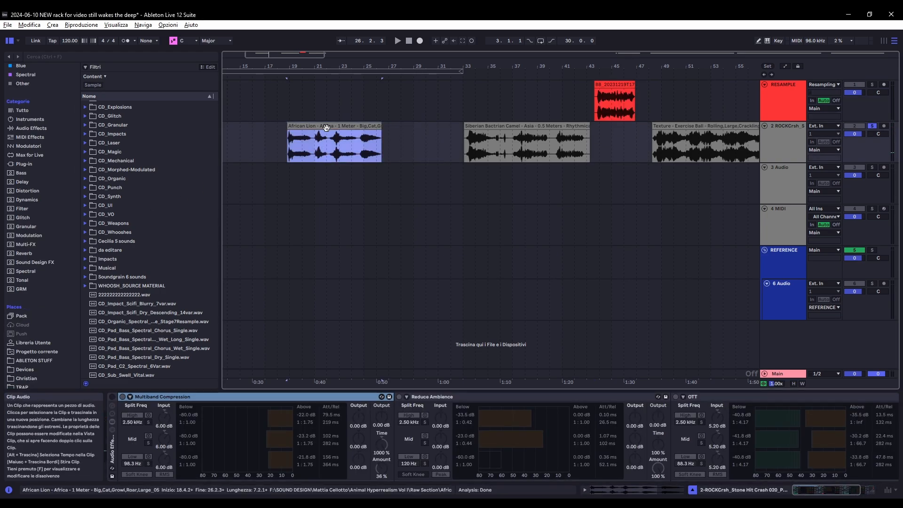
Pitch the African Lion clip down to -8 semitones, extending it to bar 30.4.3, and audition it
double_click(326, 127)
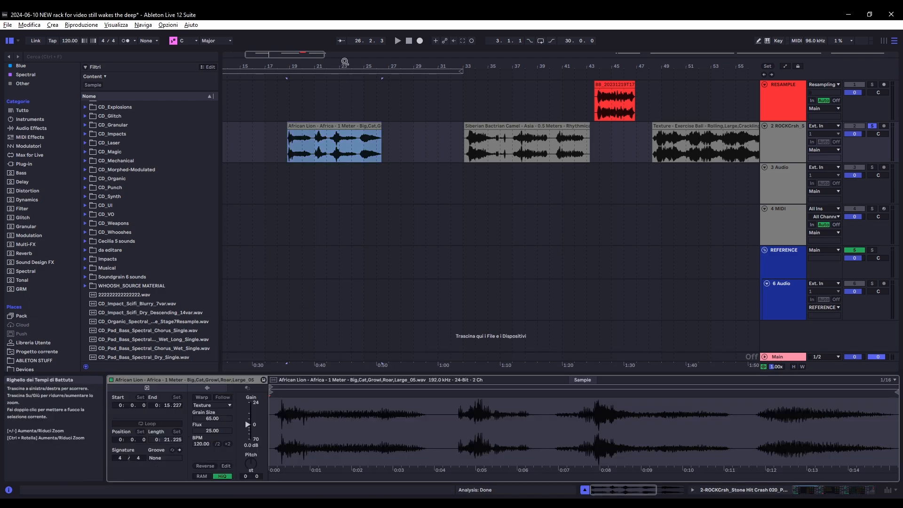
key("space")
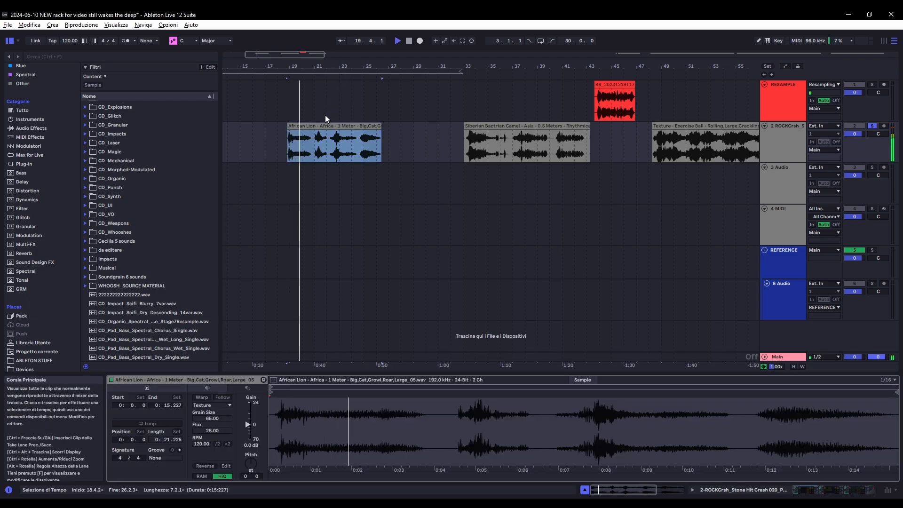
key("space")
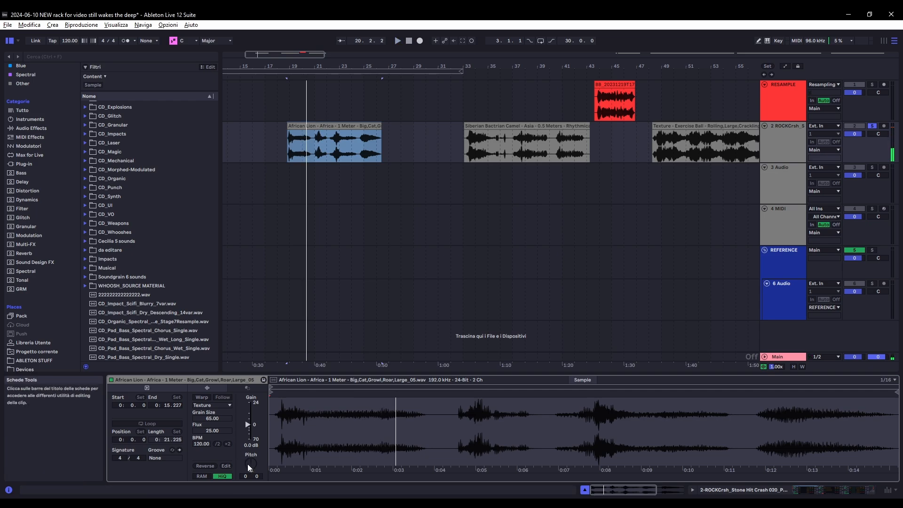
left_click_drag(247, 463, 247, 480)
left_click(330, 127)
key("space")
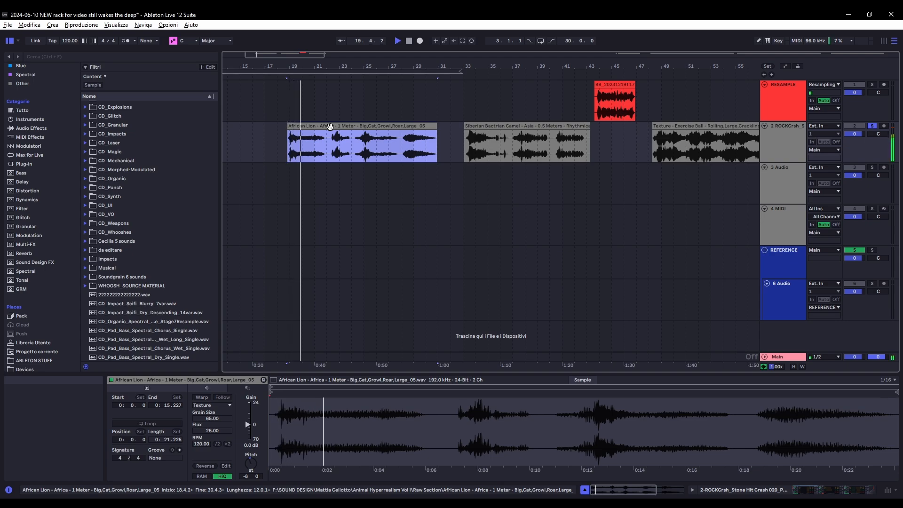
key("shift+Tab")
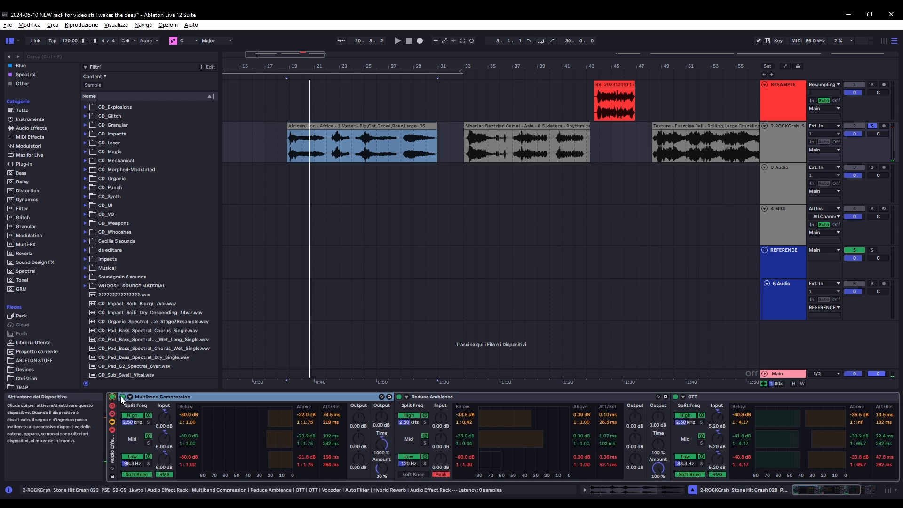
Collapse the Reduce Ambience and OTT devices, select Multiband Compression, and play the lion clip
left_click(406, 397)
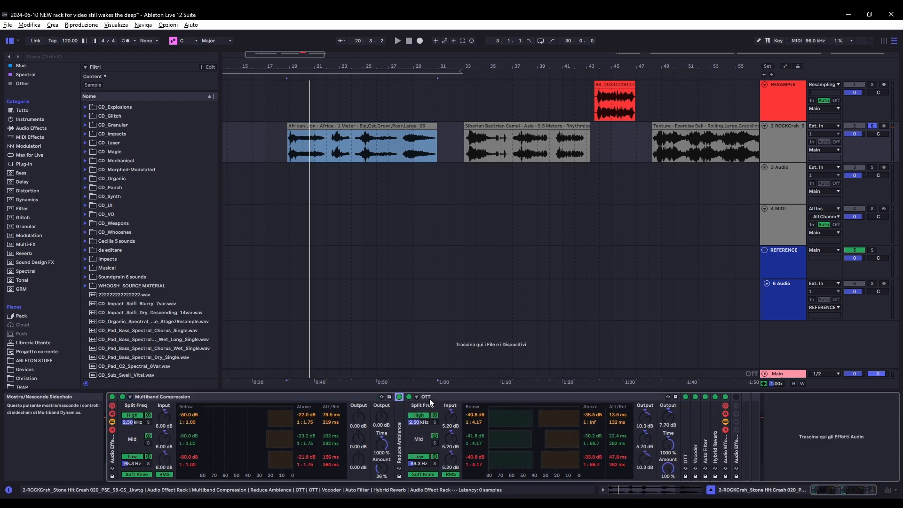
left_click(417, 397)
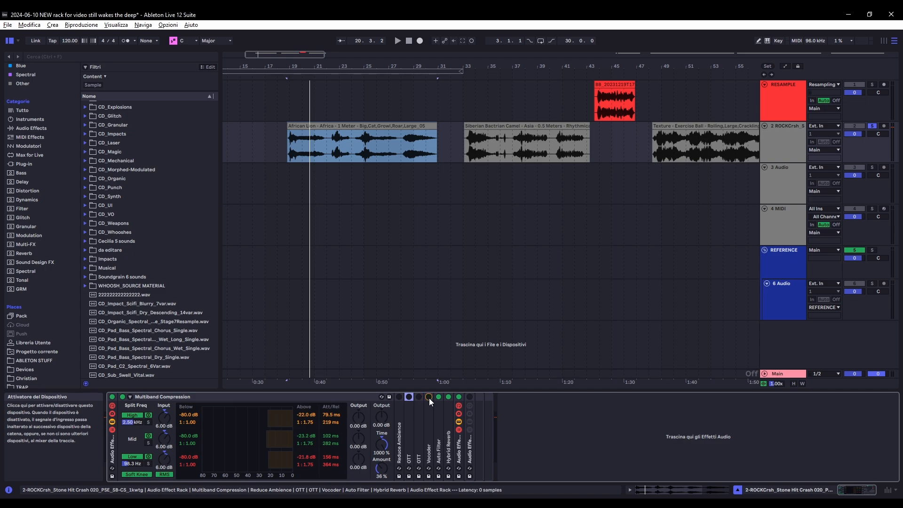
left_click(189, 396)
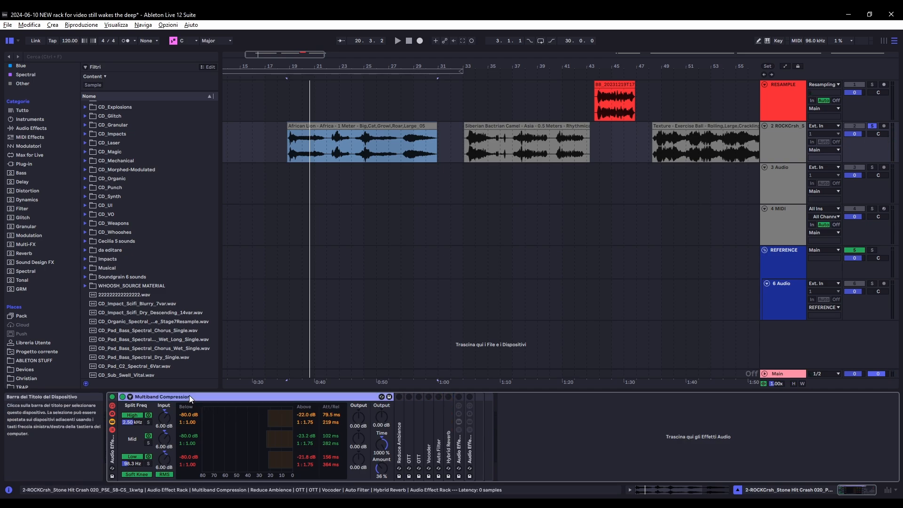
left_click(300, 127)
key("space")
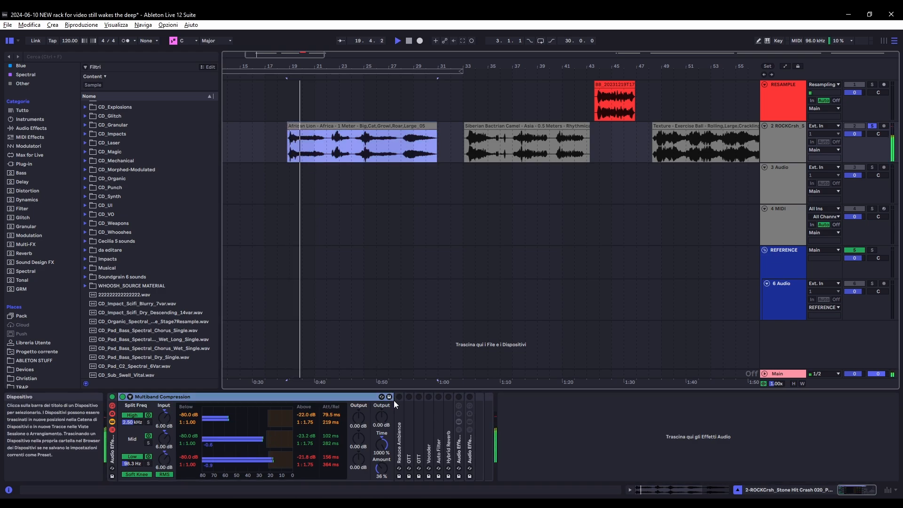
Expand the Reduce Ambience compressor's full controls and replay the lion clip
left_click(400, 425)
double_click(399, 424)
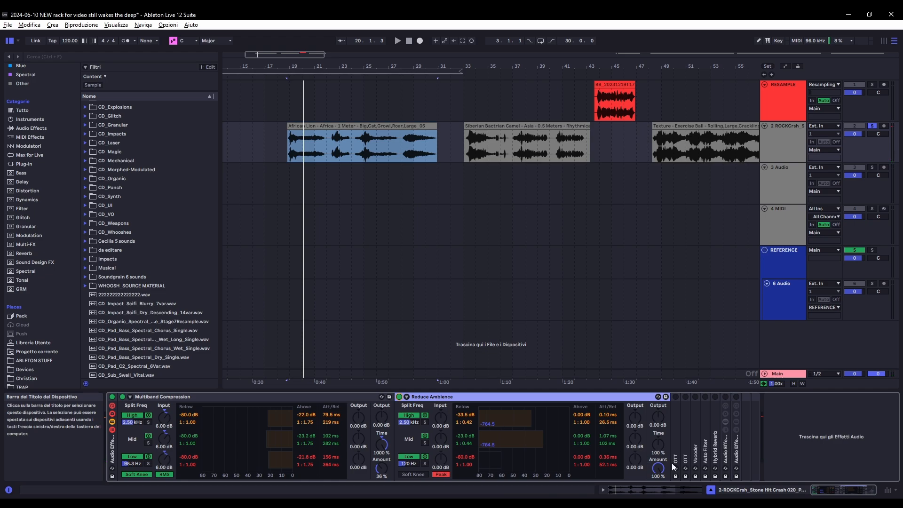
key("space")
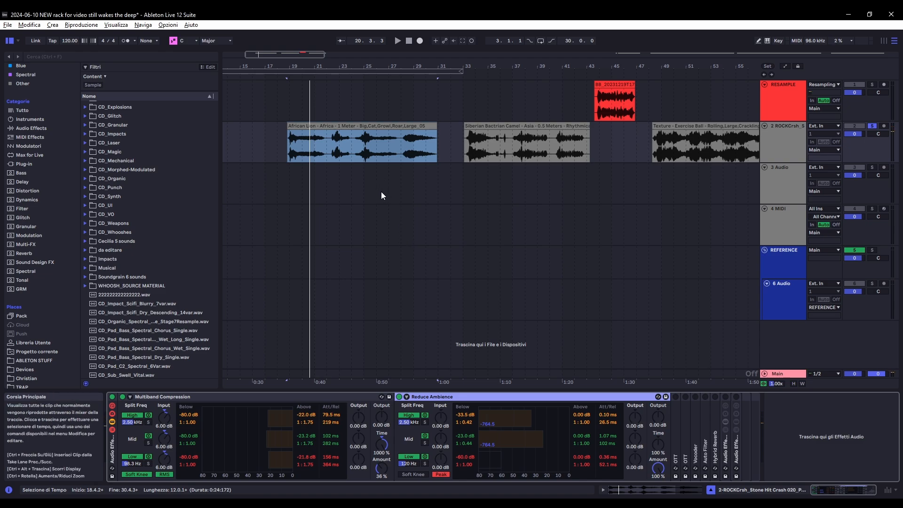
Expand the first OTT, then switch on and expand the second OTT while replaying
double_click(675, 420)
left_click_drag(824, 491, 839, 491)
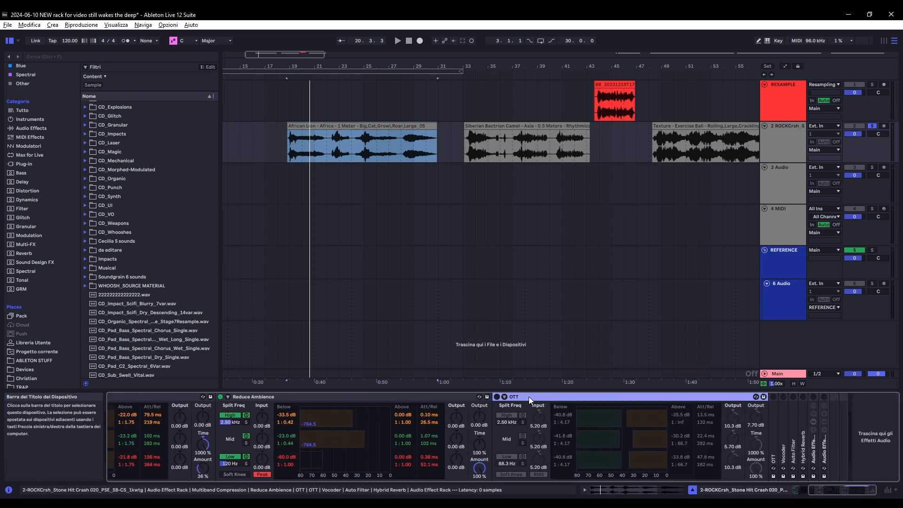
key("space")
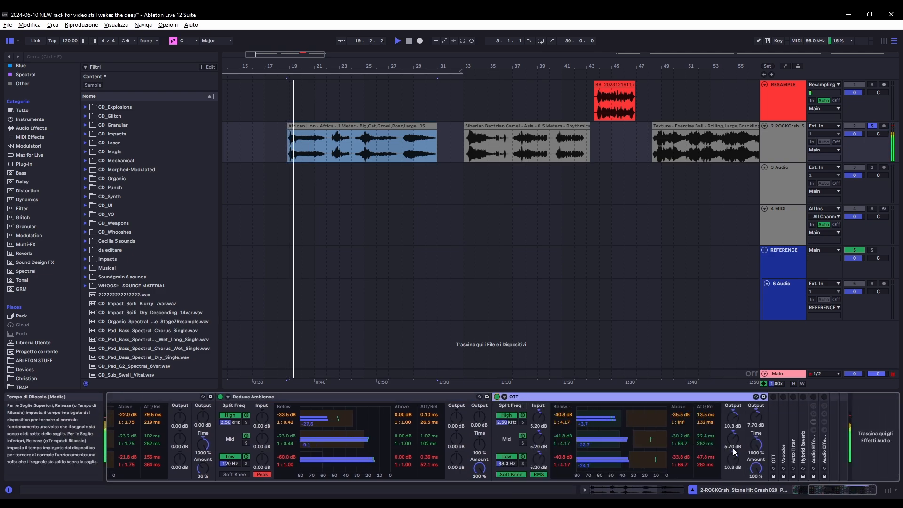
left_click(774, 398)
key("space")
double_click(773, 441)
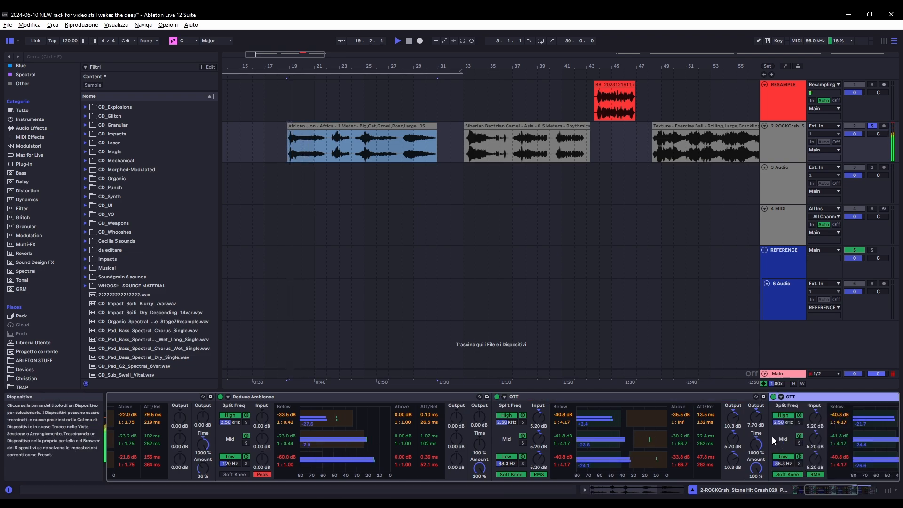
Switch on and expand the Vocoder (Modulator carrier, 16 bands), replay, and expand Auto Filter
left_click_drag(833, 491, 878, 497)
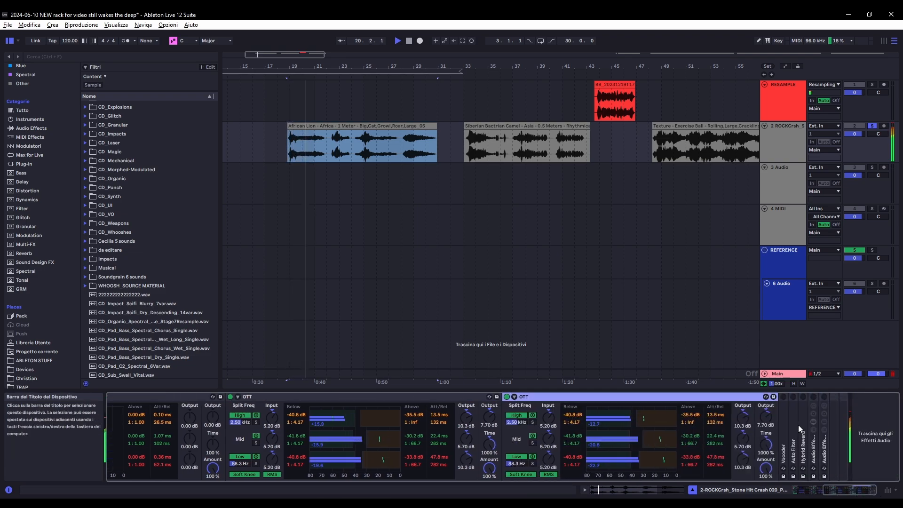
left_click(783, 398)
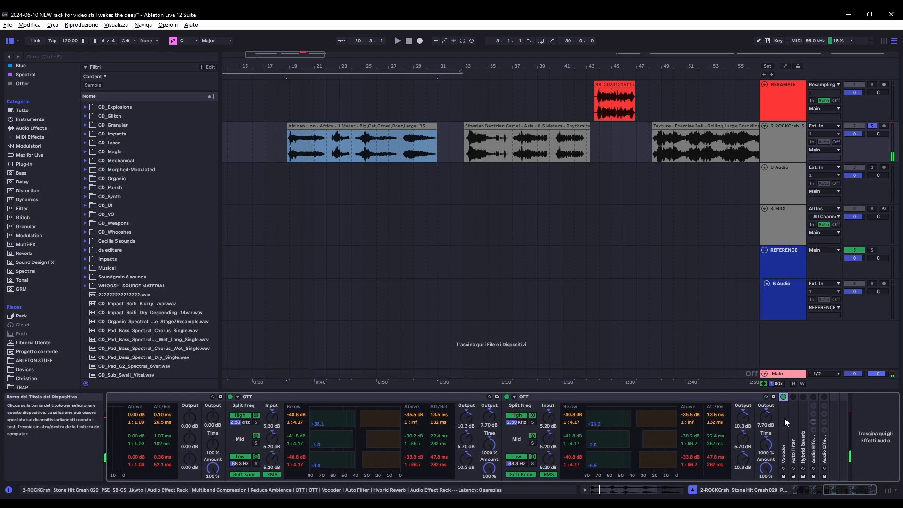
double_click(784, 418)
left_click_drag(846, 492, 866, 494)
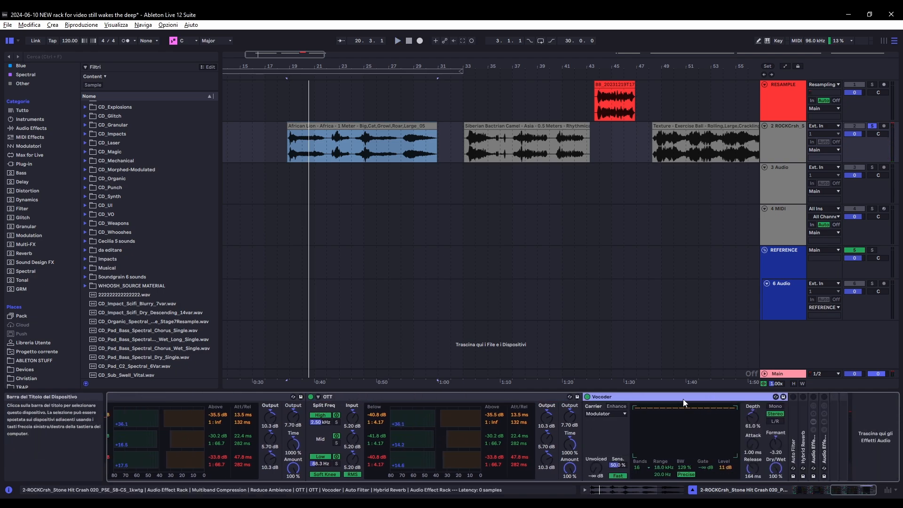
key("space")
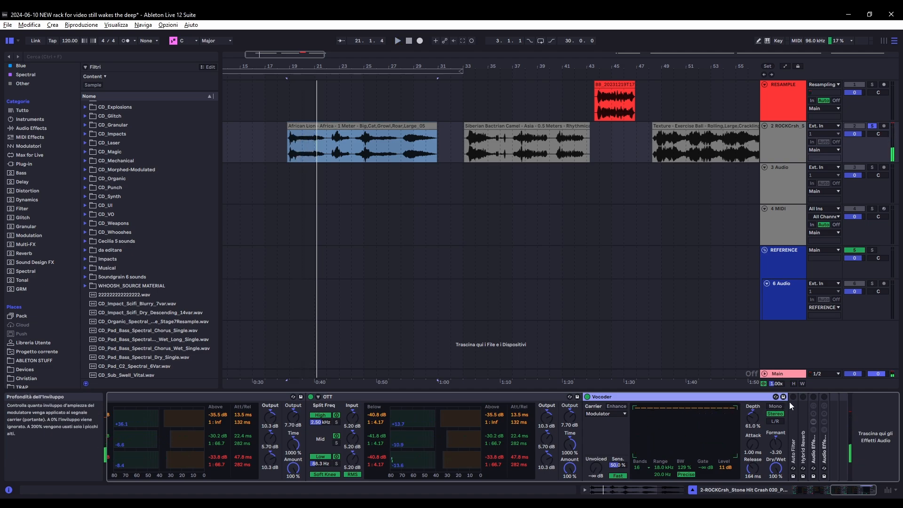
double_click(792, 421)
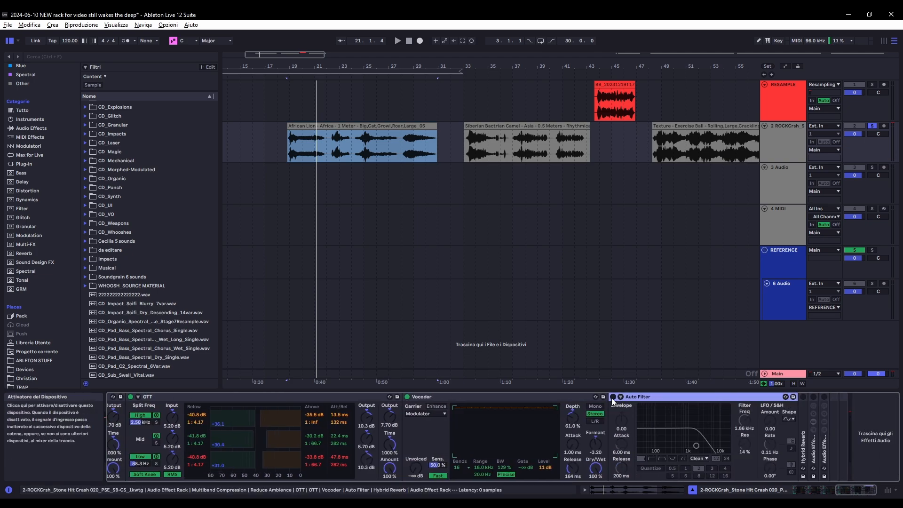
Enable Auto Filter and expand Hybrid Reverb (Blue Room LR, Dark Hall, 83/17 blend) while auditioning
left_click(612, 397)
key("space")
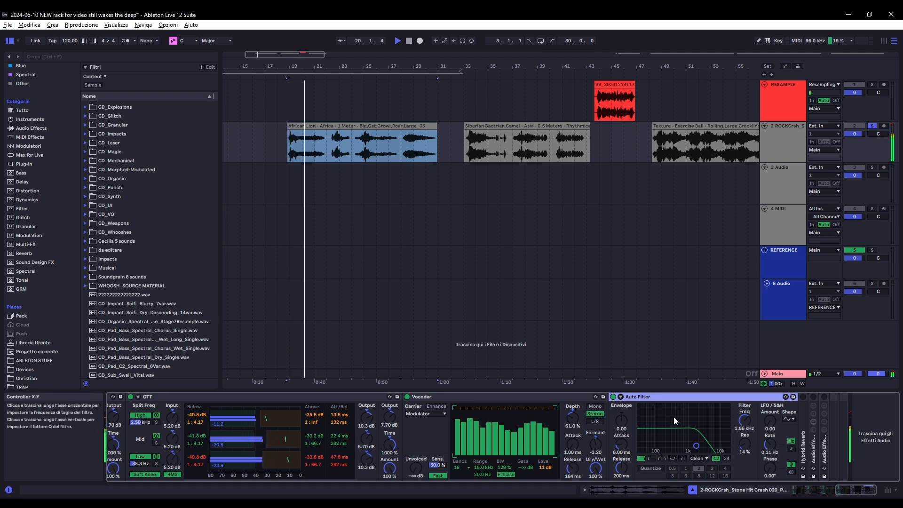
double_click(802, 422)
left_click(843, 489)
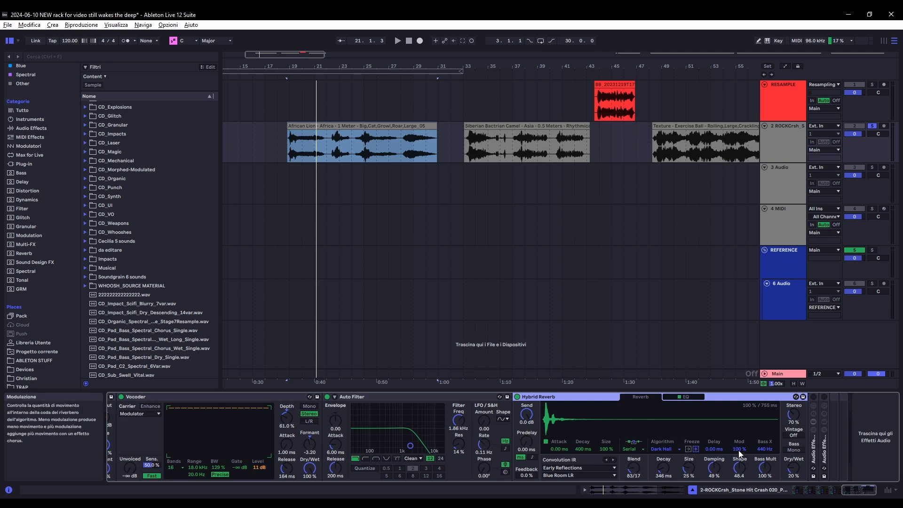
key("space")
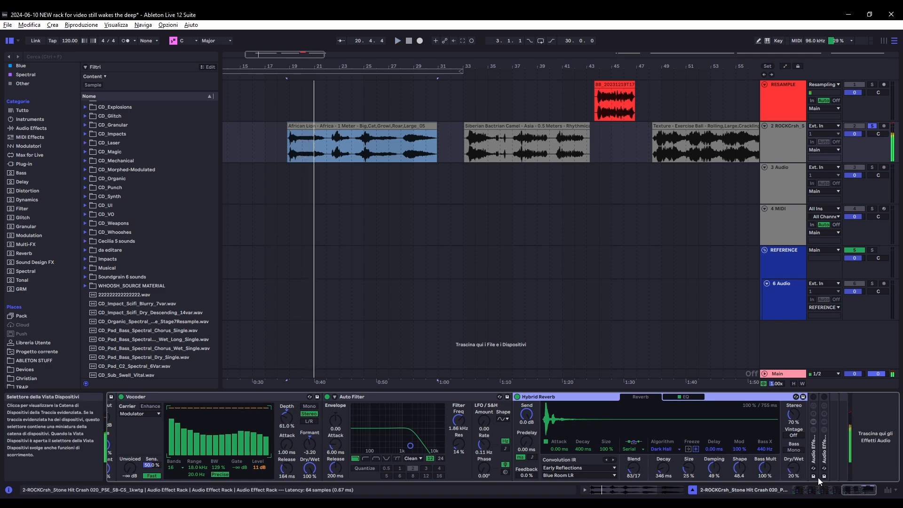
key("space")
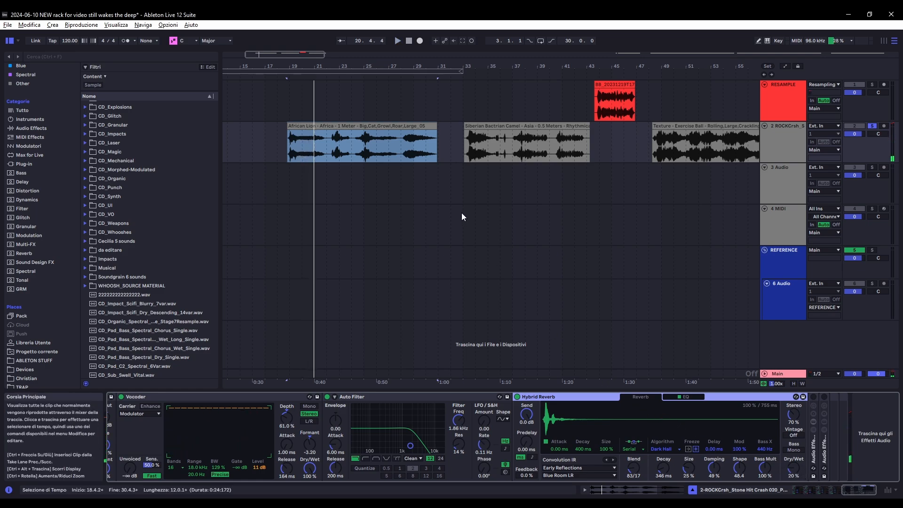
A/B the Siberian Camel clip with the Audio Effect Rack bypassed, then enabled
left_click(489, 142)
left_click(825, 489)
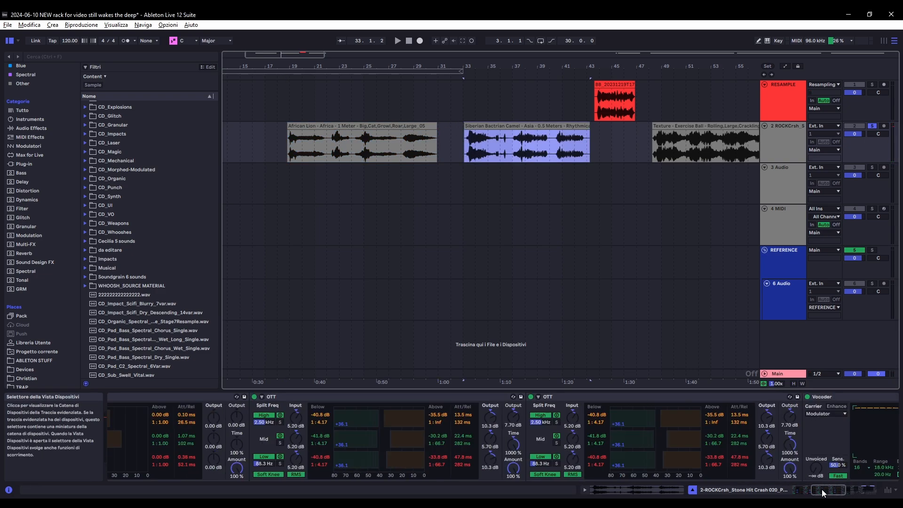
left_click(111, 397)
key("space")
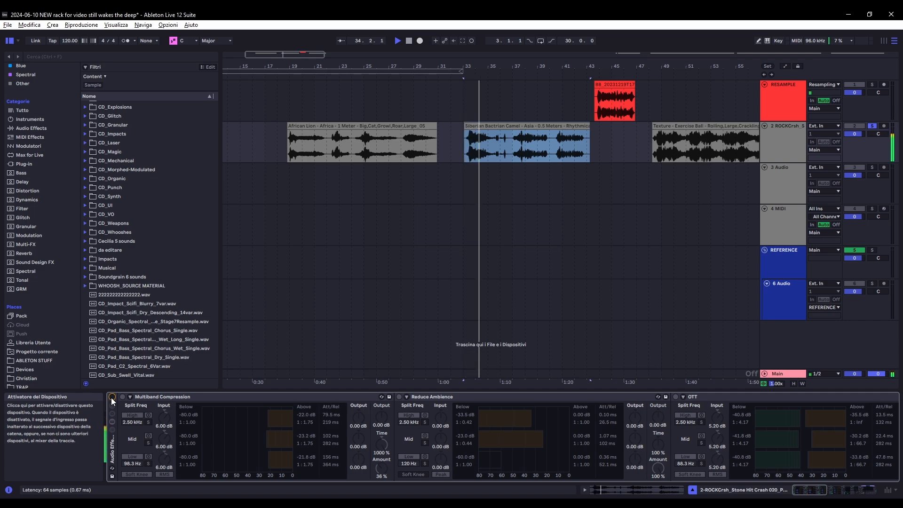
key("space")
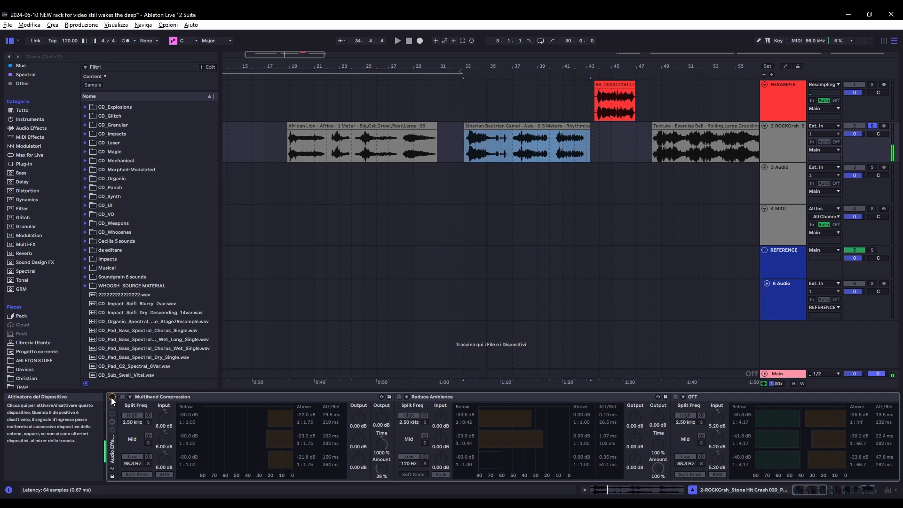
left_click(112, 397)
key("space")
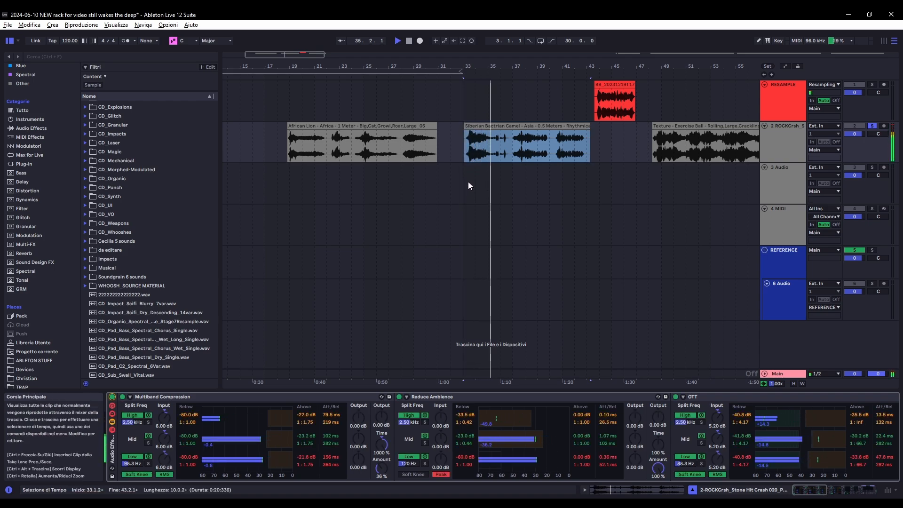
key("space")
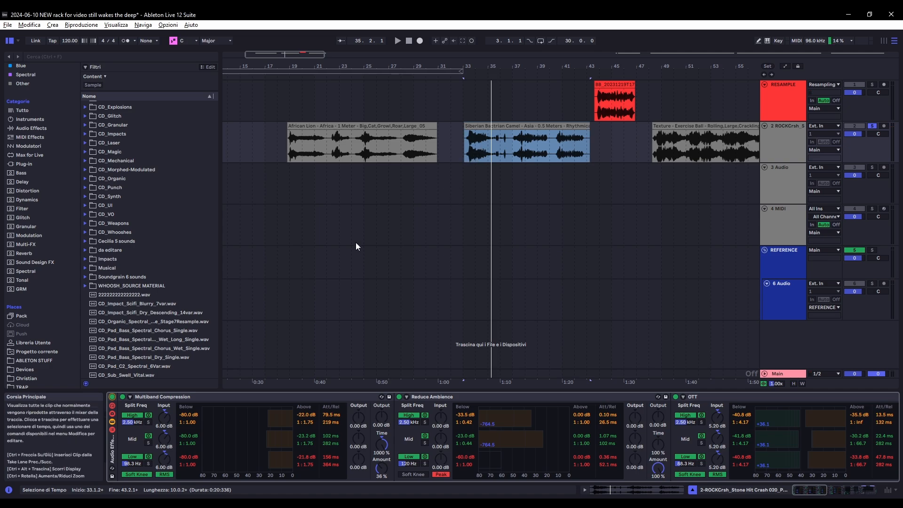
Play the Exercise Ball texture clip with the rack bypassed, then switch the rack back on
left_click(670, 146)
mouse_move(811, 491)
left_mouse_down()
mouse_move(820, 495)
mouse_move(812, 491)
left_mouse_up()
left_click(701, 160)
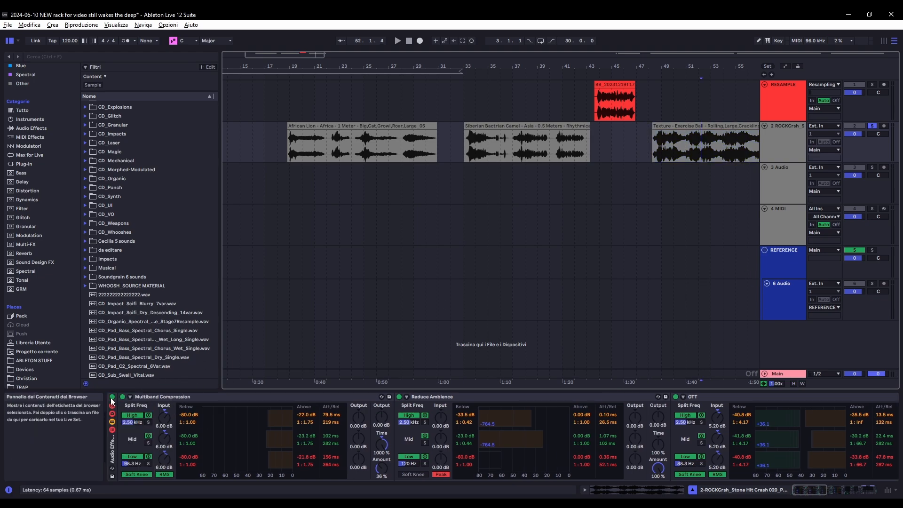
left_click(113, 397)
key("space")
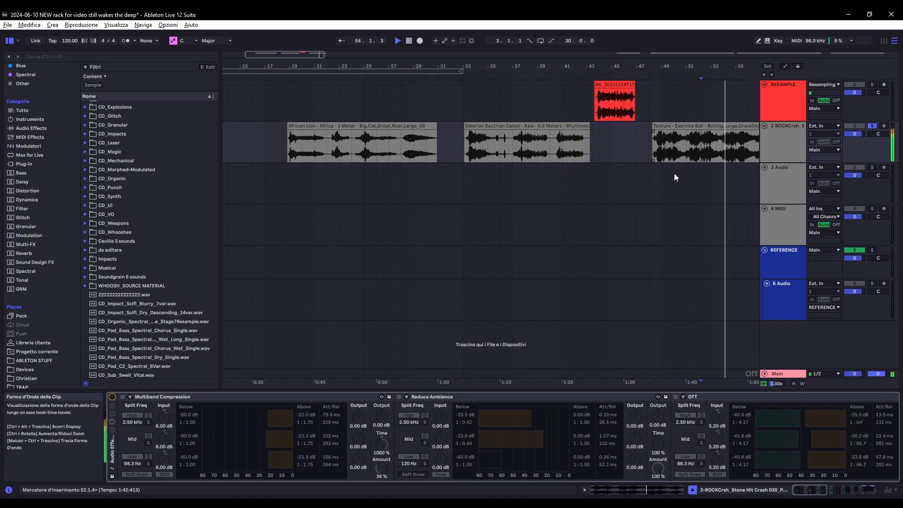
left_click(111, 398)
Play the texture clip with effects, then select the LOW track's first clip near bar 89 and check Uberloud
key("space")
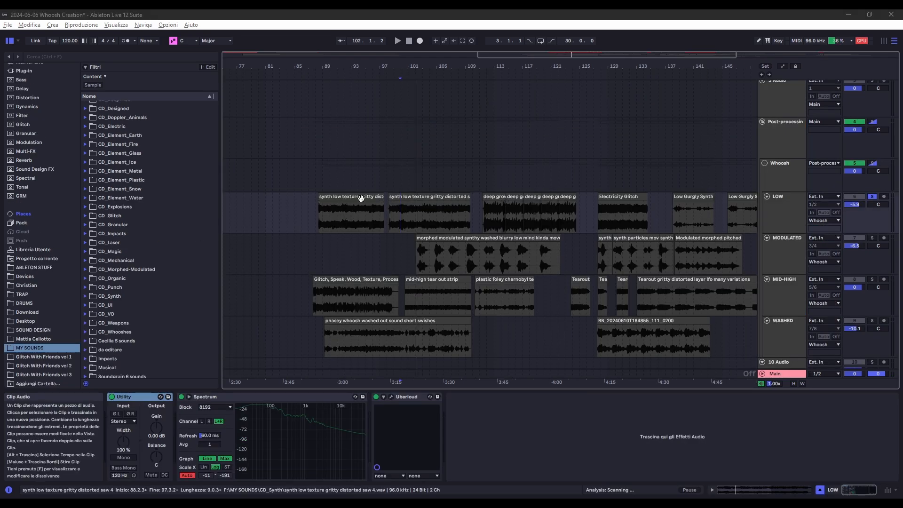
left_click(352, 193)
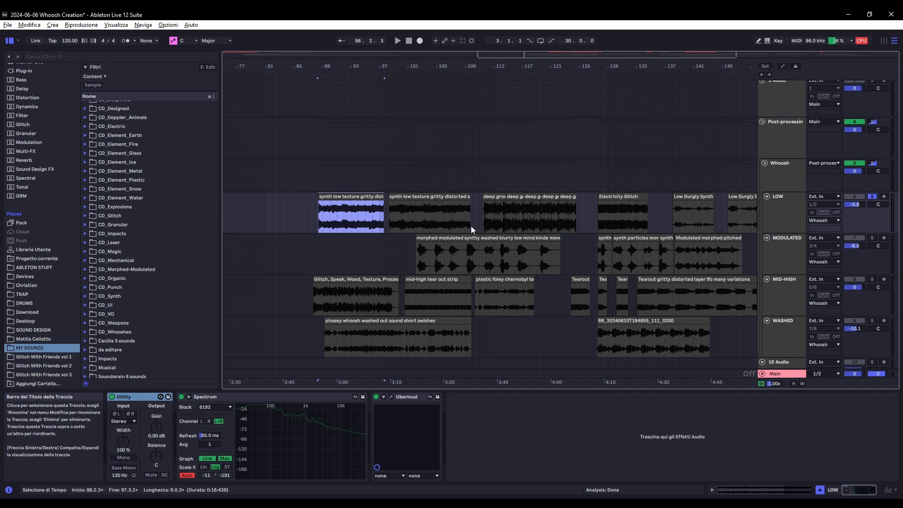
left_click(324, 174)
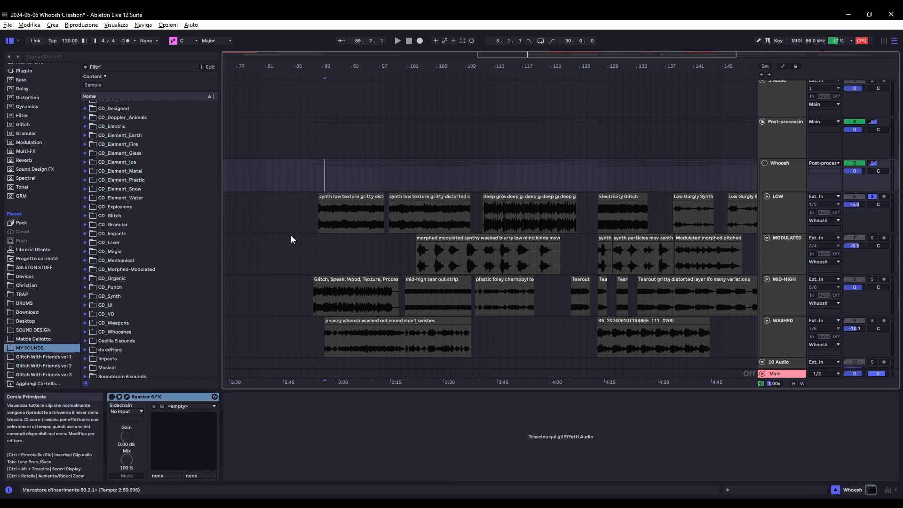
left_click(317, 205)
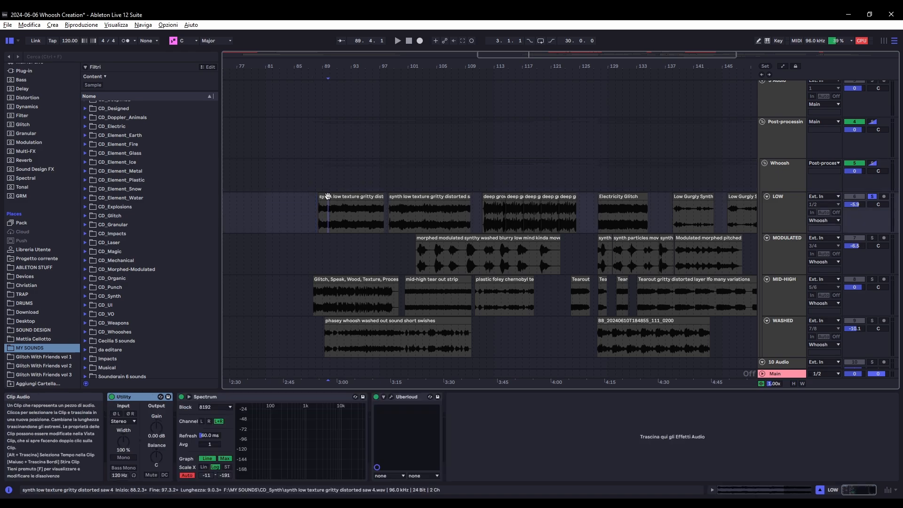
left_click(327, 199)
left_click(328, 216)
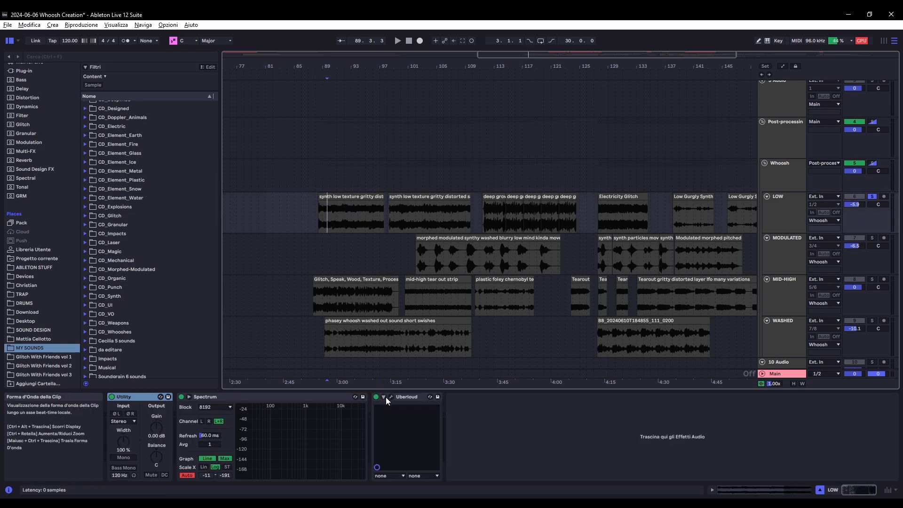
left_click(391, 398)
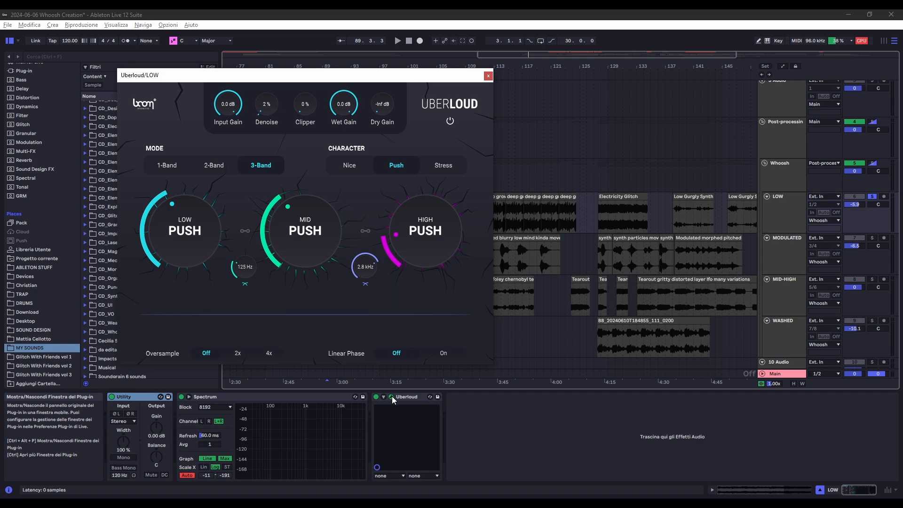
left_click(392, 398)
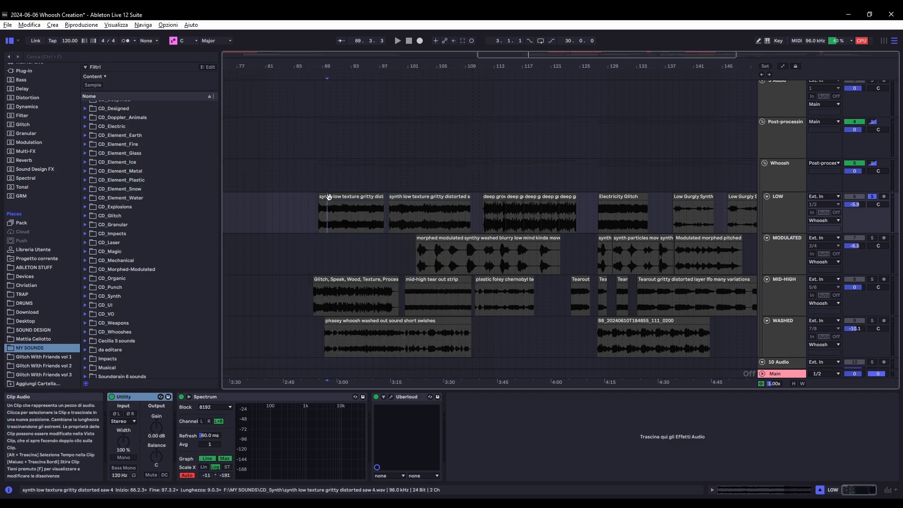
Play the whoosh layers, stop at the second synth low texture clip, and set the start to bar 111
key("space")
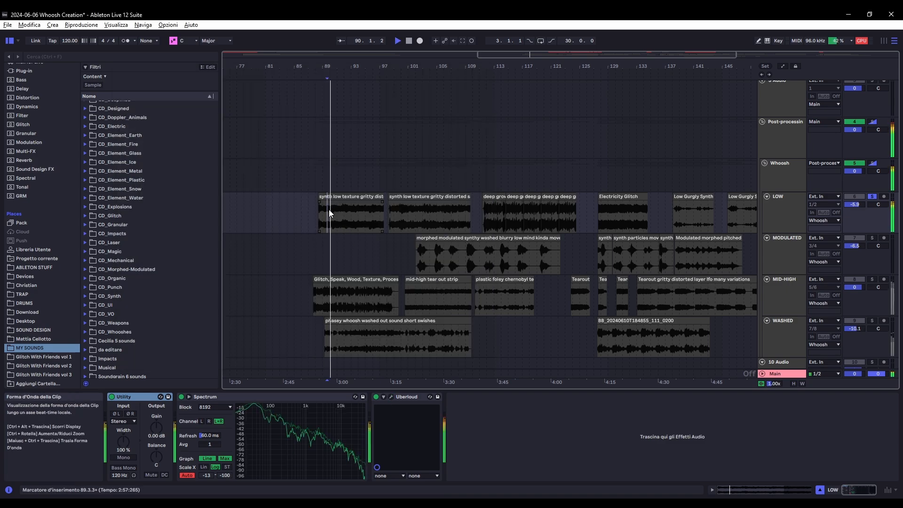
left_click(397, 211)
key("space")
key("space")
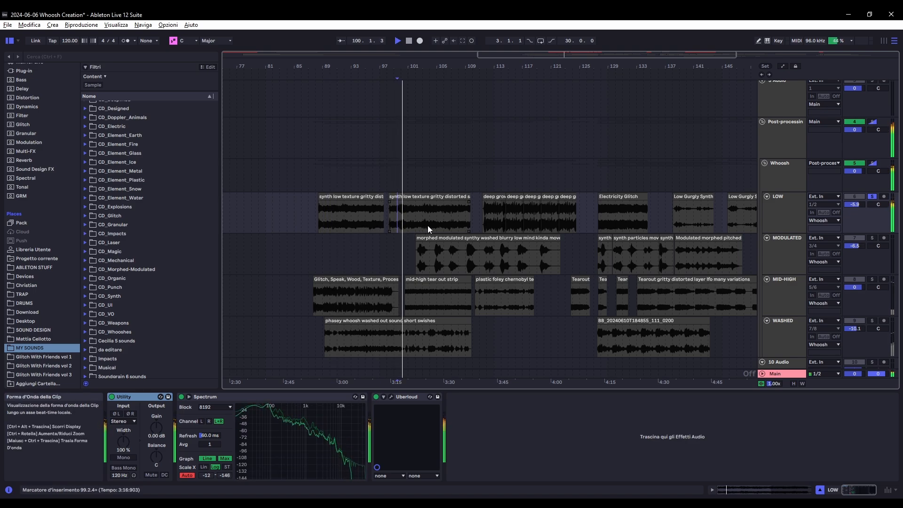
left_click(483, 217)
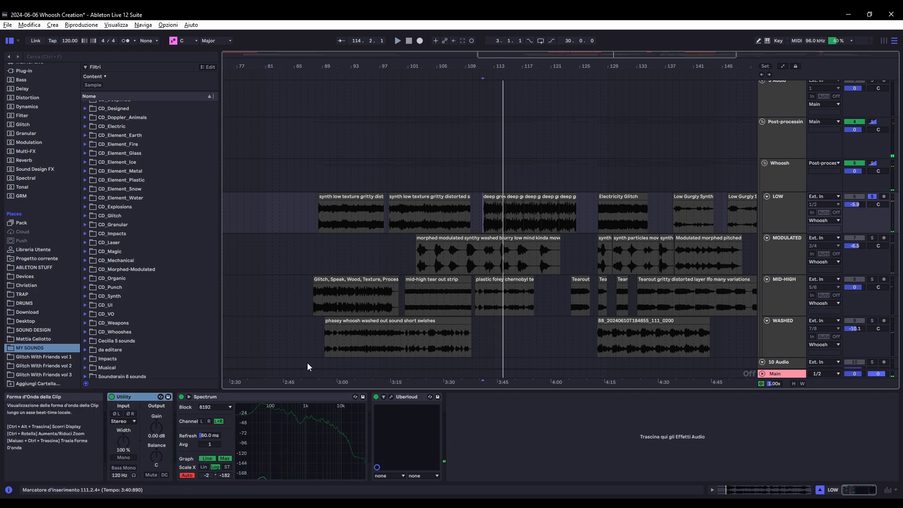
Play the LOW track from the first synth low texture clip, jumping ahead to the deep growl clip
left_click(323, 228)
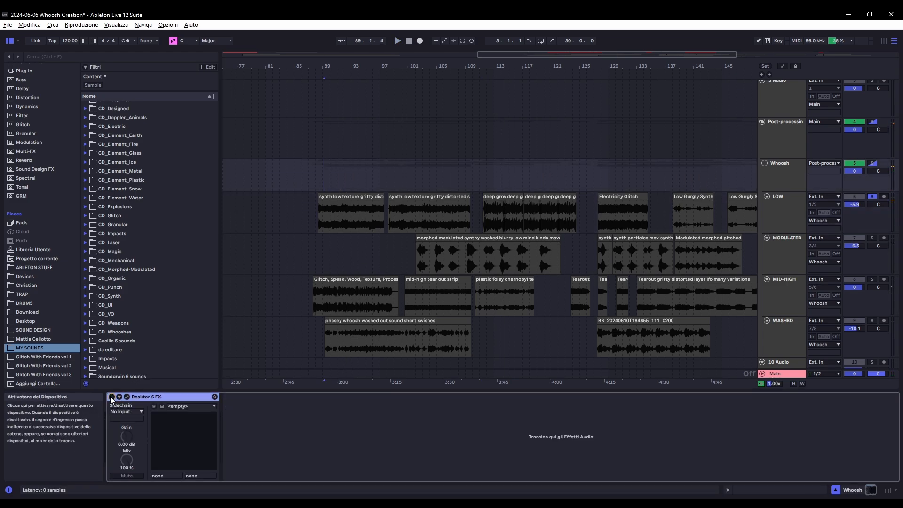
key("space")
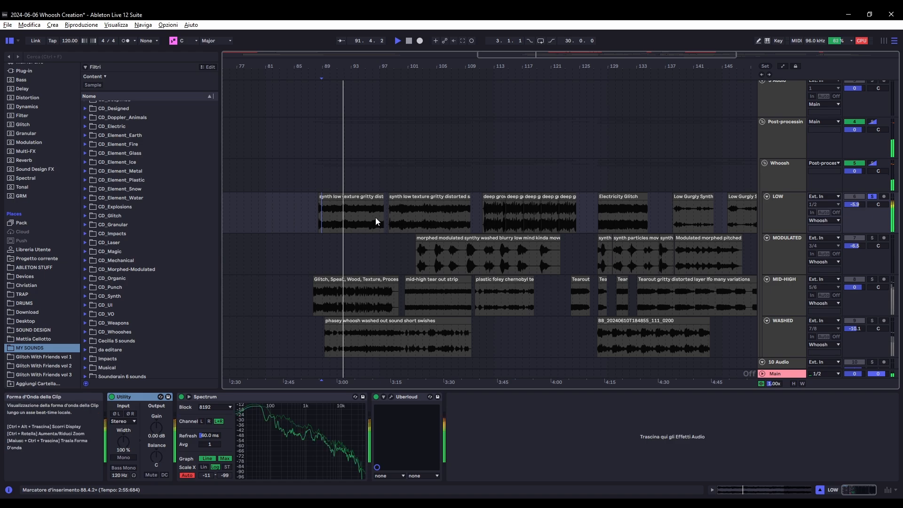
left_click(403, 209)
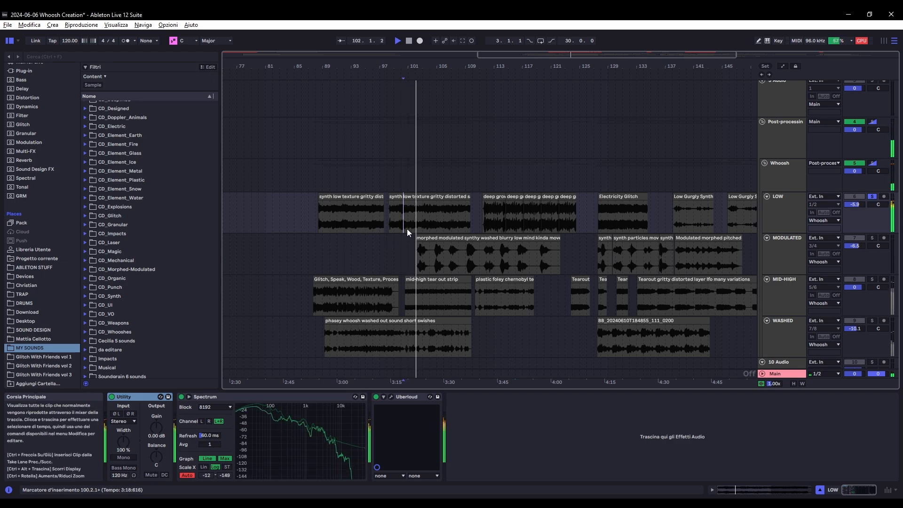
left_click(428, 217)
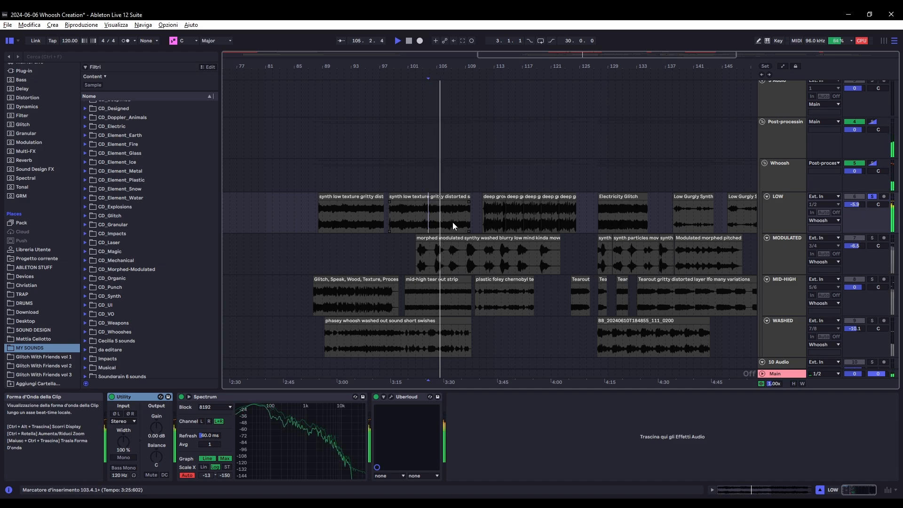
left_click(488, 199)
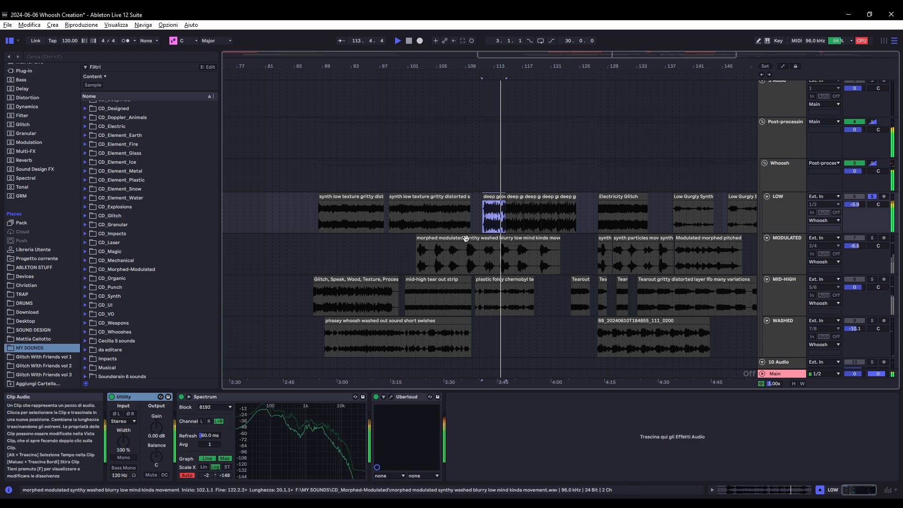
key("space")
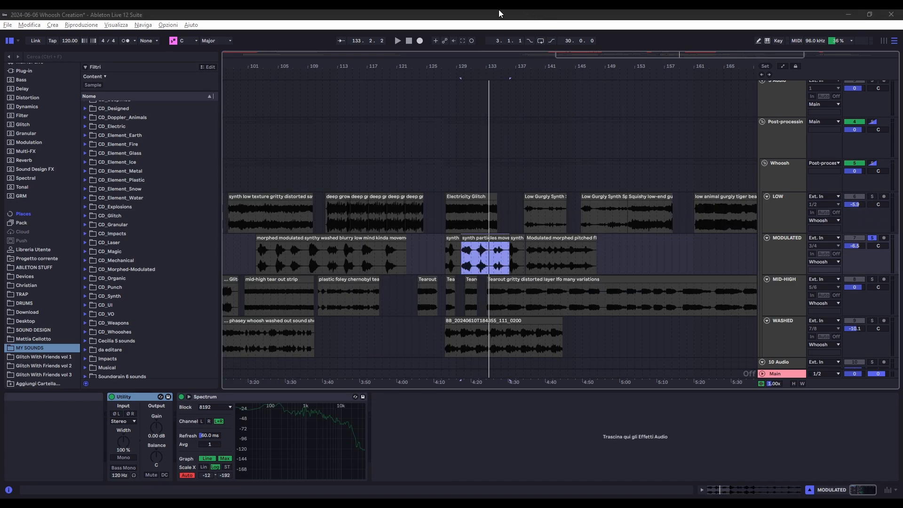
Zoom into bars 119–142 and play the MODULATED synth particles clips at bars 131 and 136
left_click(497, 11)
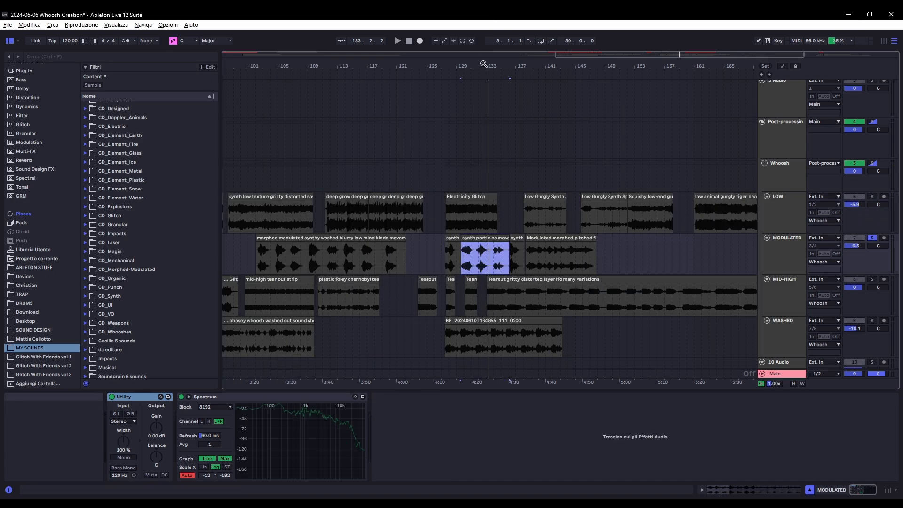
scroll(455, 262, "up", 4)
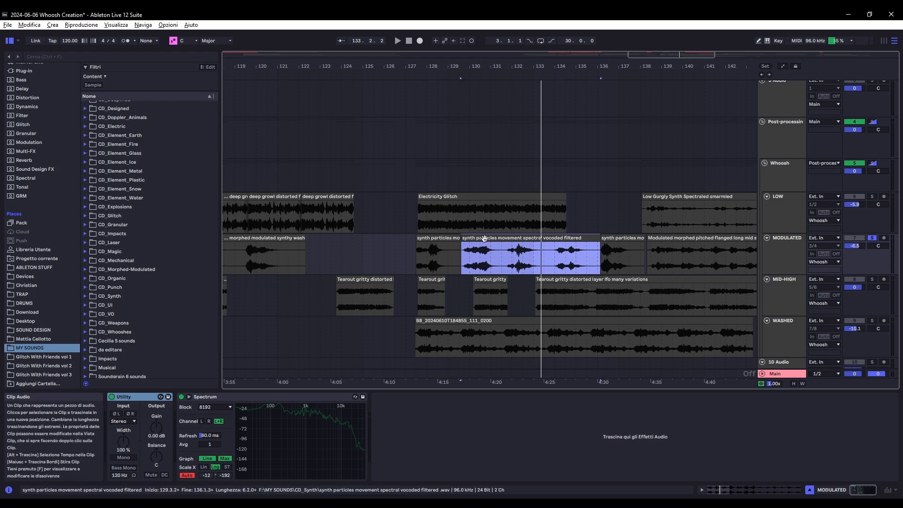
key("space")
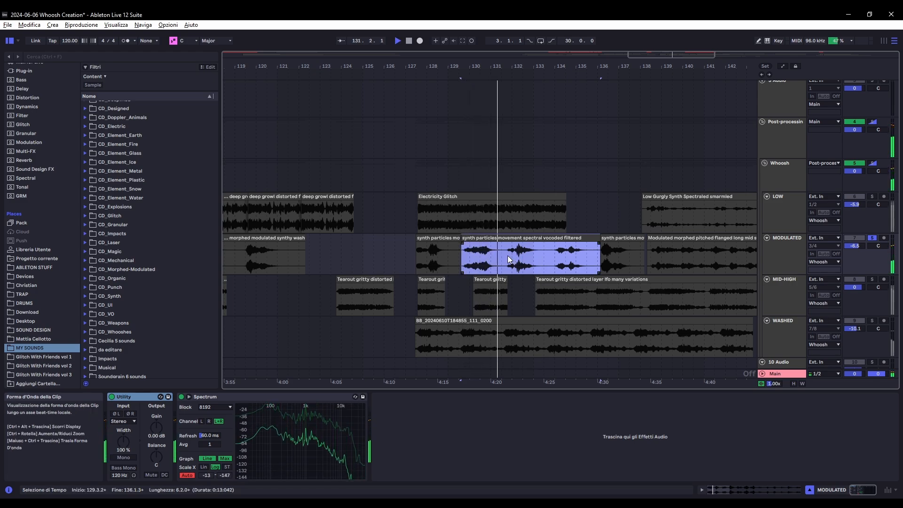
left_click(507, 256)
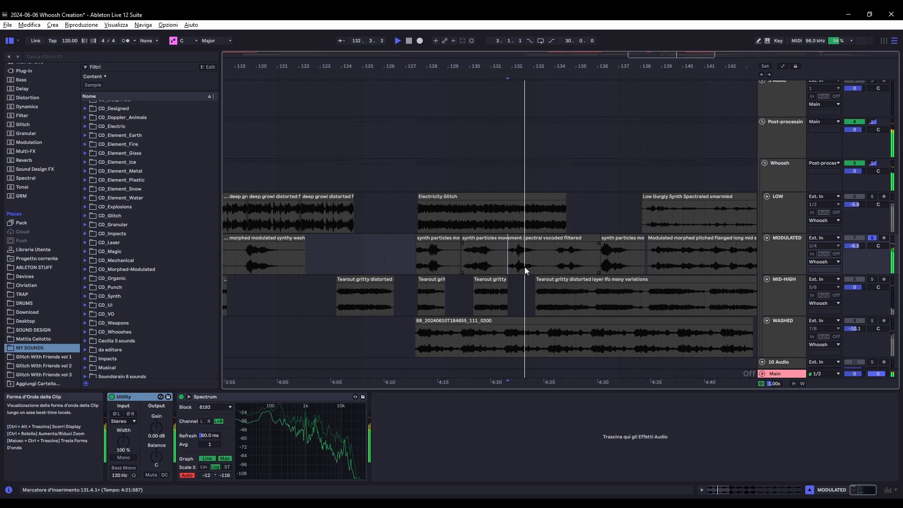
left_click(619, 238)
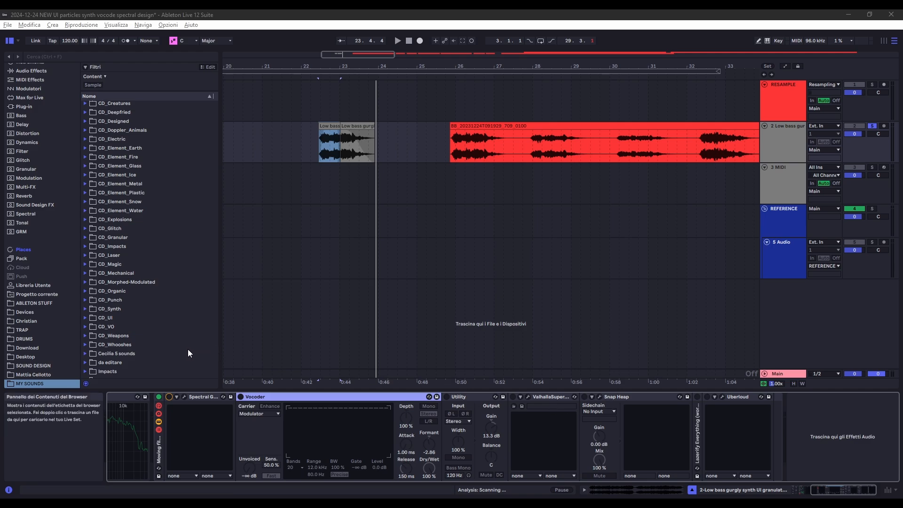
Enable Spectral Gate, open its window, and audition the bass clip through it
left_click(169, 396)
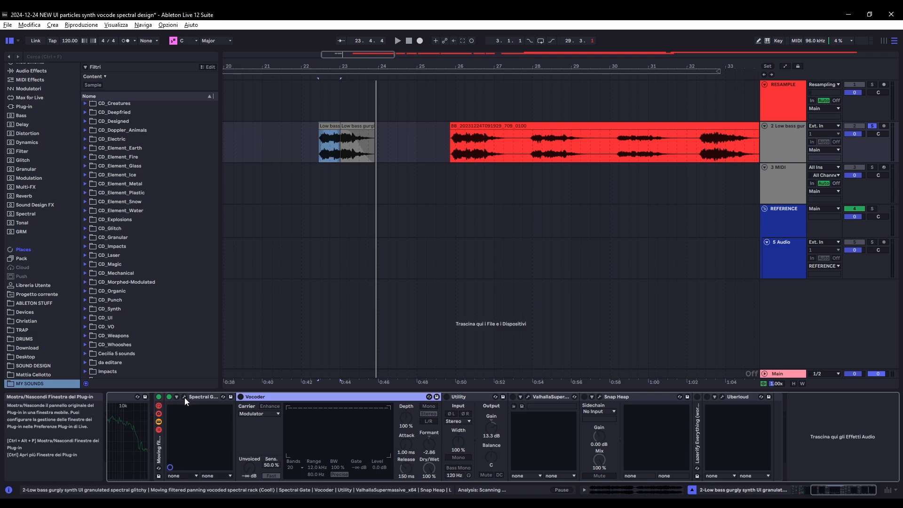
left_click(185, 397)
mouse_move(501, 178)
left_mouse_down()
mouse_move(441, 181)
mouse_move(495, 176)
left_mouse_up()
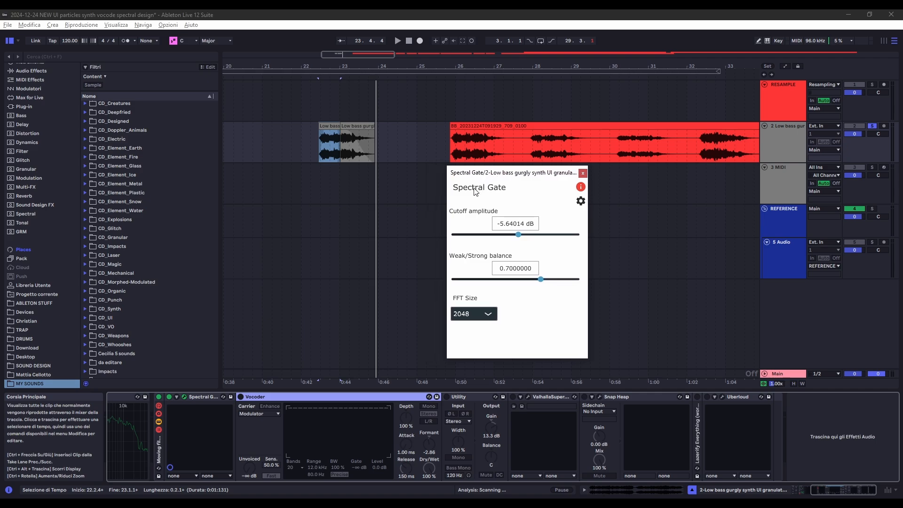
left_click_drag(472, 174, 480, 174)
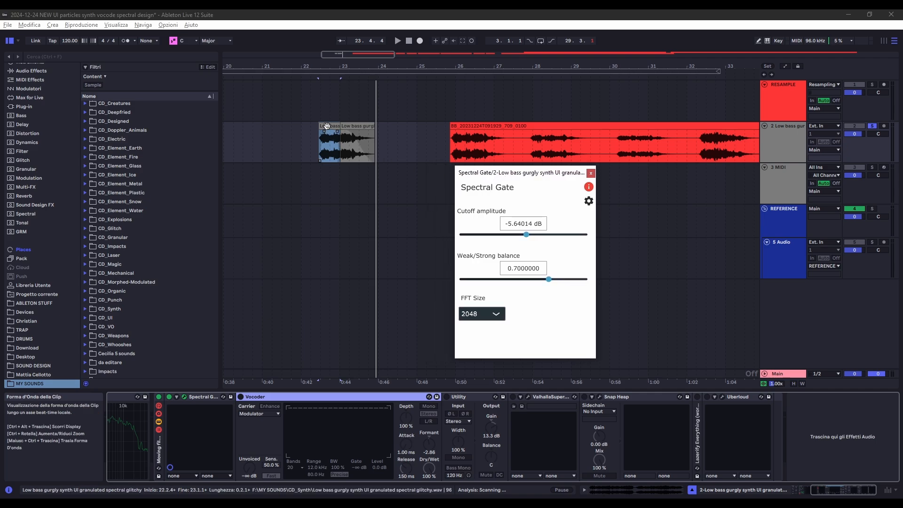
left_click(399, 13)
key("space")
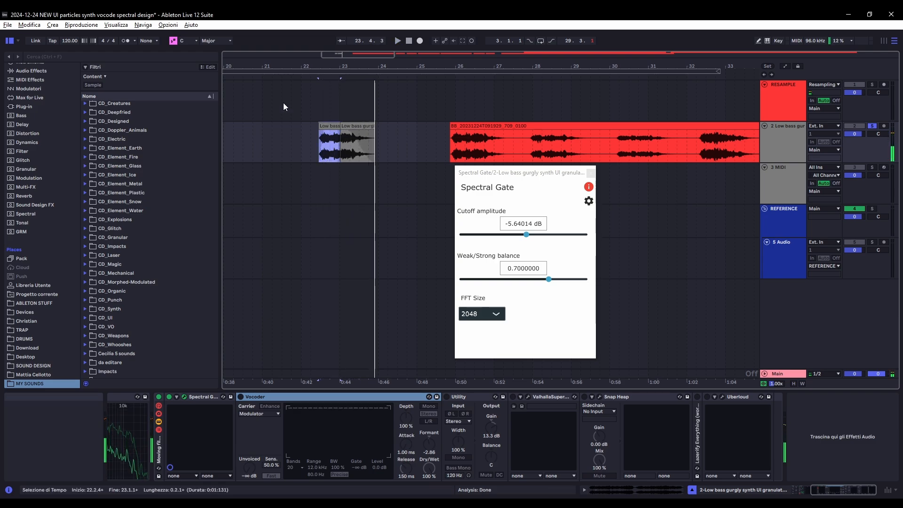
key("space")
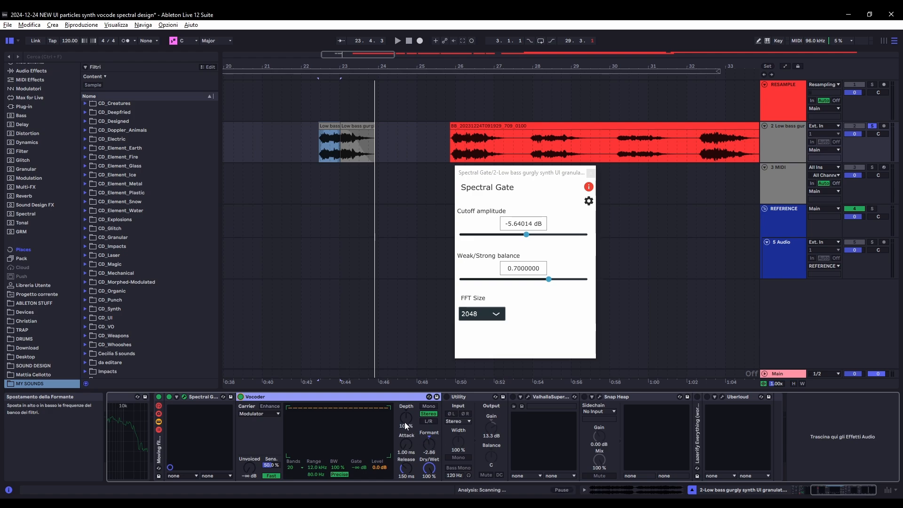
Enable and audition Utility, then enable ValhallaSupermassive and open its settings window
left_click(445, 397)
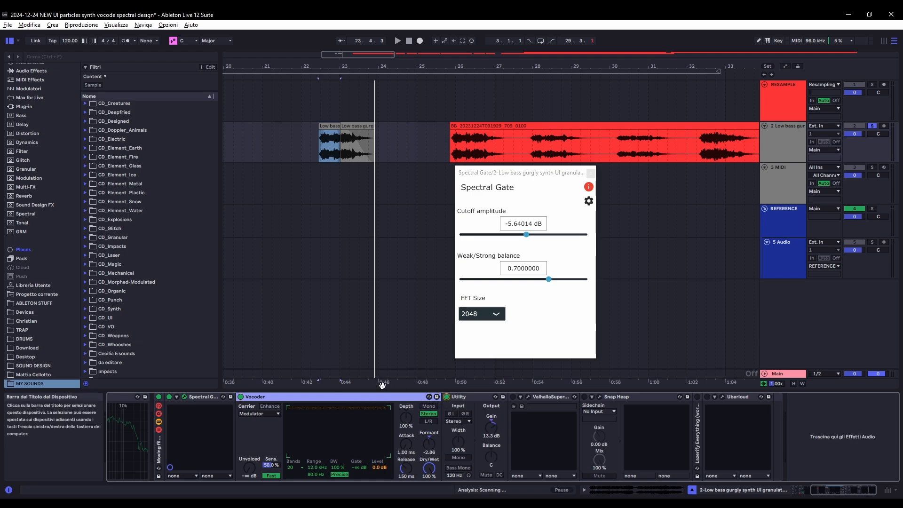
key("space")
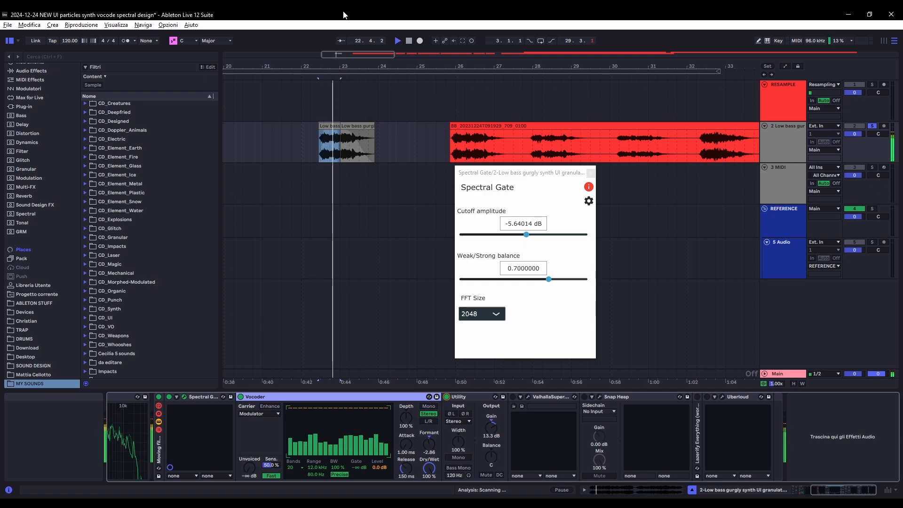
key("space")
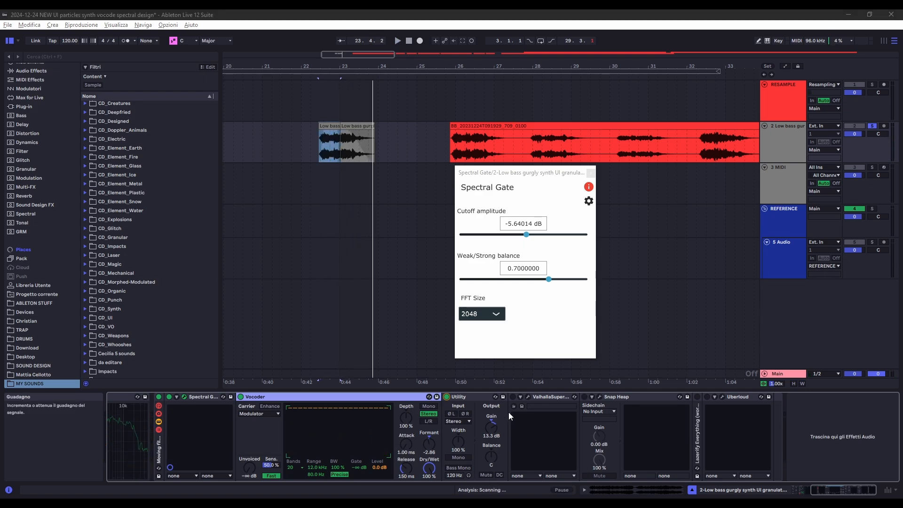
left_click(512, 395)
left_click(529, 397)
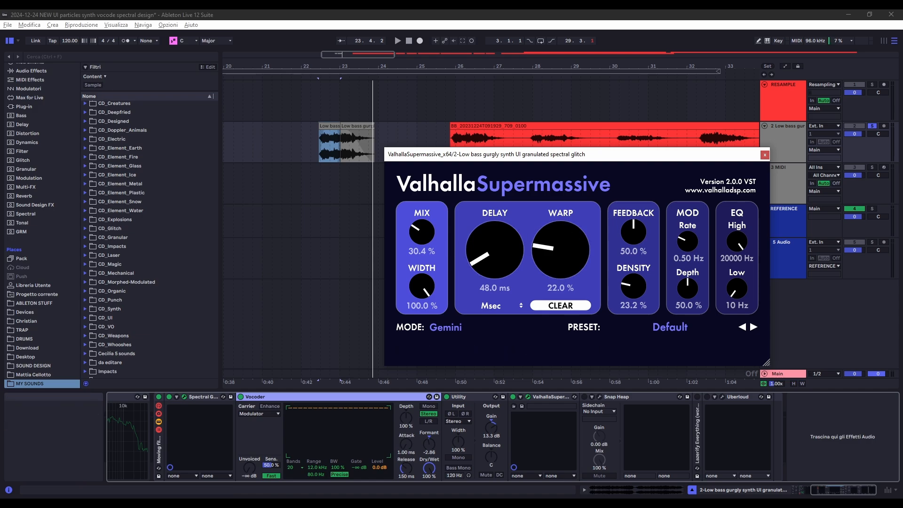
Play the low bass clip through its effects, then close the Snap Heap Notch Filters Random window
left_click(323, 126)
key("space")
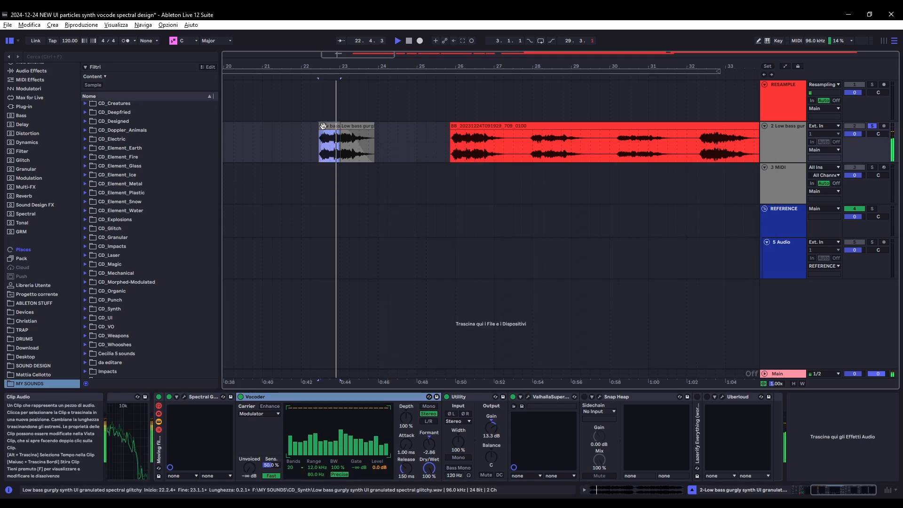
key("space")
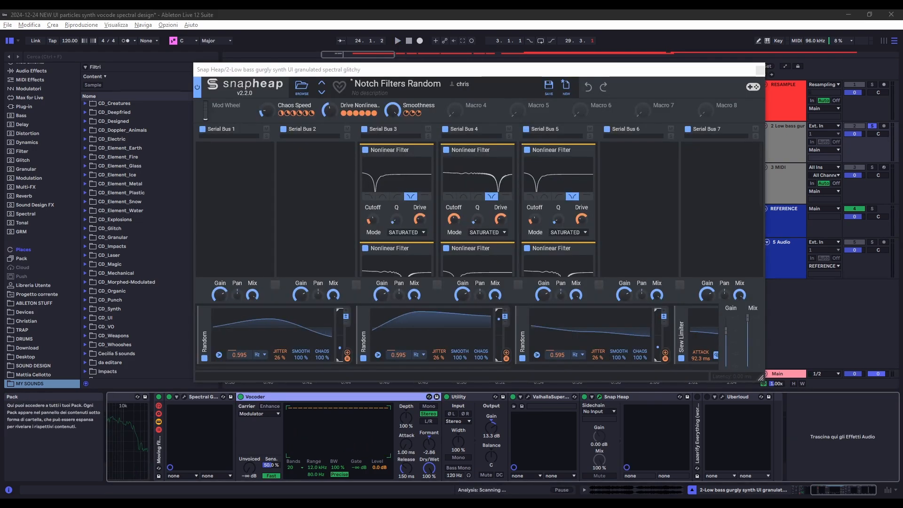
left_click(760, 71)
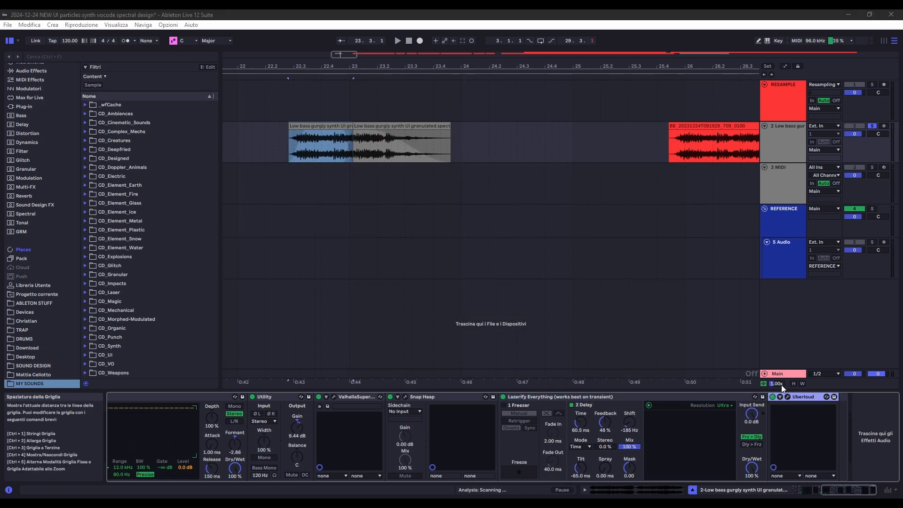
Open Uberloud's window to view its 3-band Push settings and move it slightly aside
left_click(788, 397)
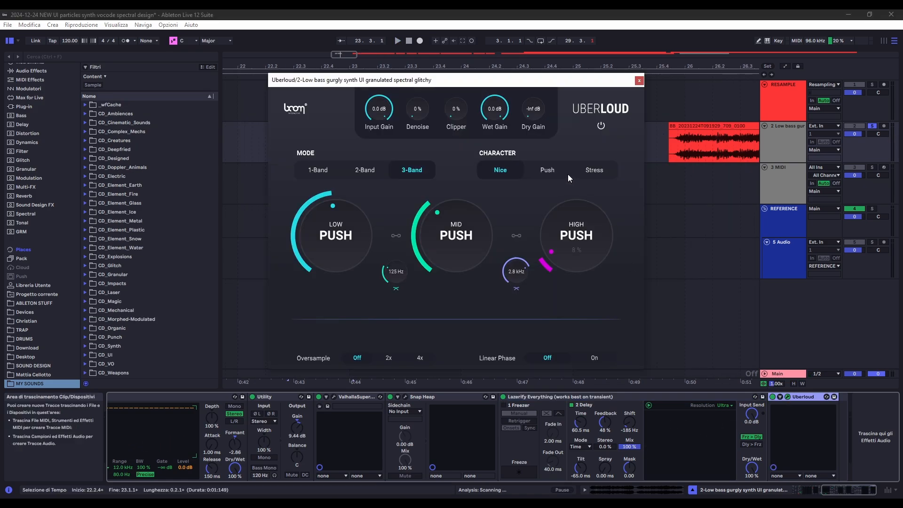
left_click_drag(454, 80, 461, 80)
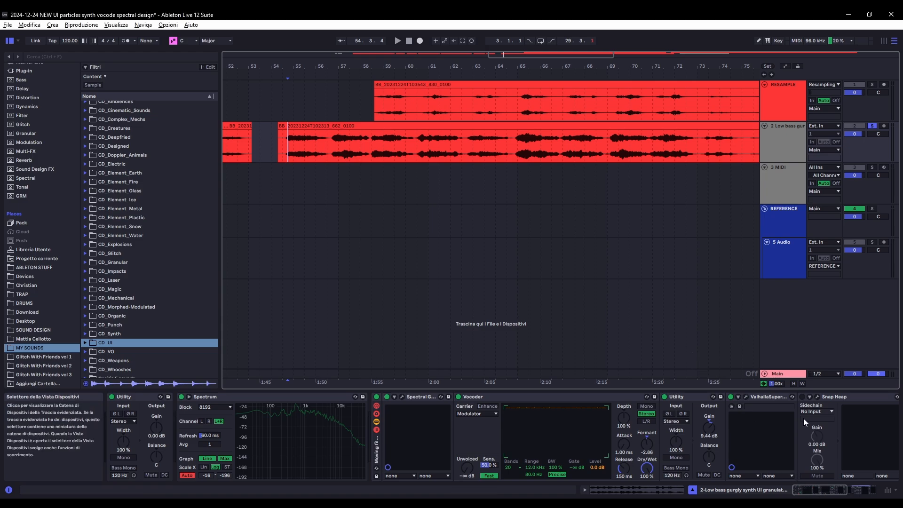
Navigate the Whoosh Creation arrangement to show its LOW, MODULATED, MID-HIGH and WASHED tracks
left_click_drag(817, 490, 854, 492)
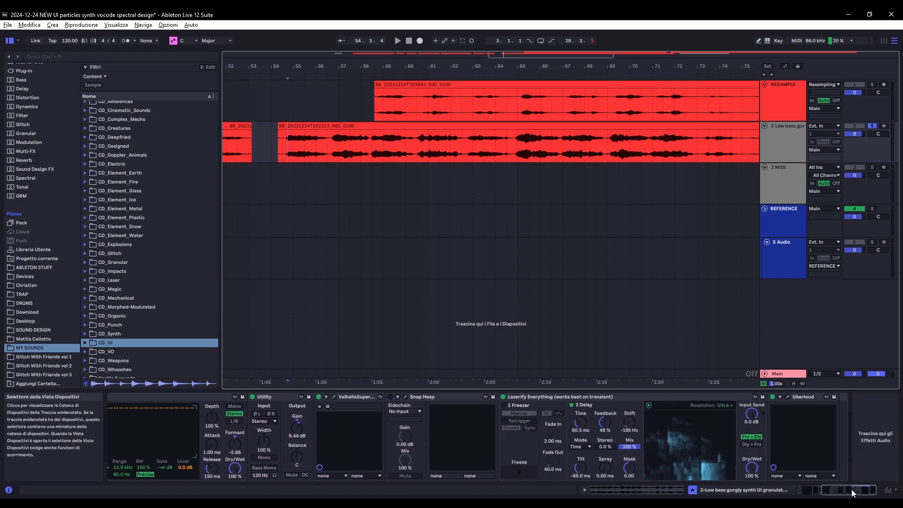
left_click_drag(670, 68, 212, 55)
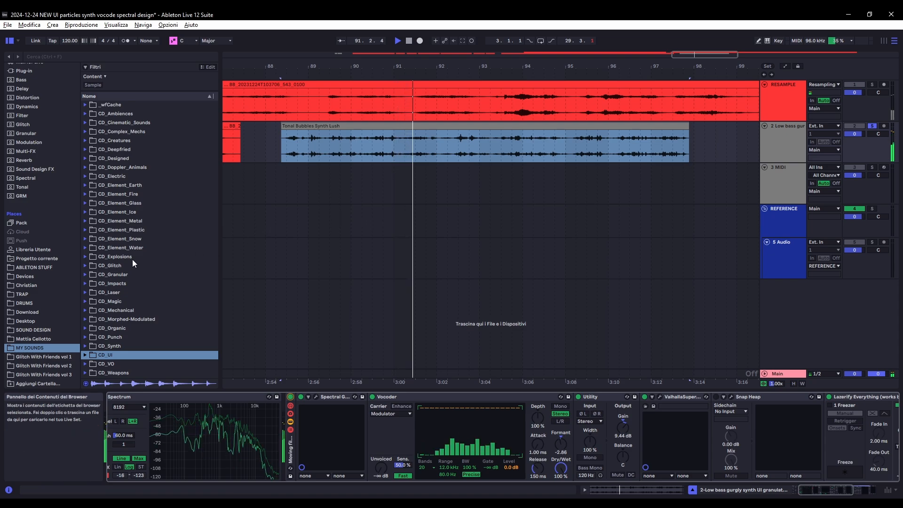
scroll(132, 258, "down", 1)
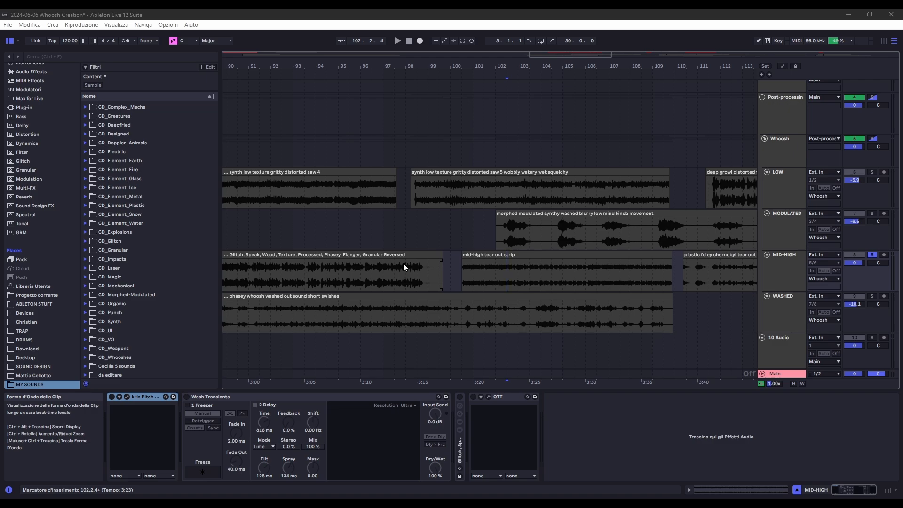
Play from inside the mid-high tear out strip, jumping to the plastic foley chernobyl tear out clip
scroll(489, 276, "right", 3)
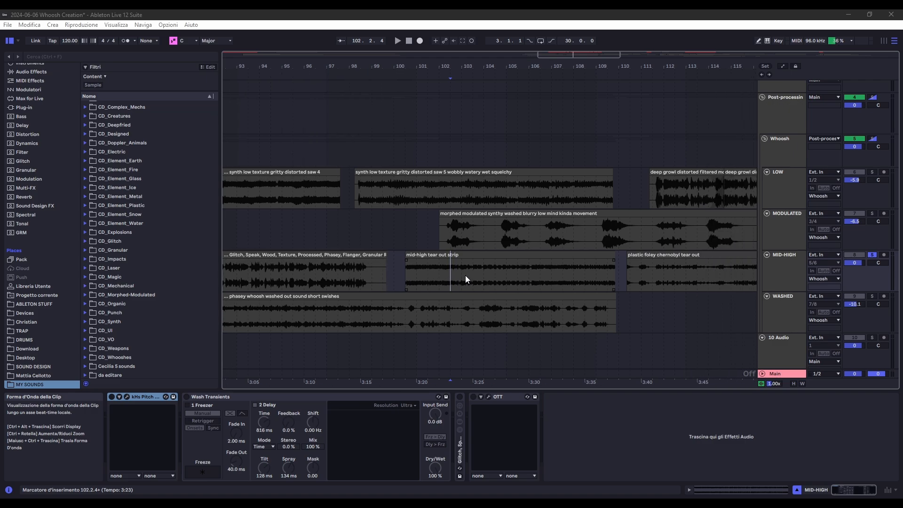
left_click(408, 280)
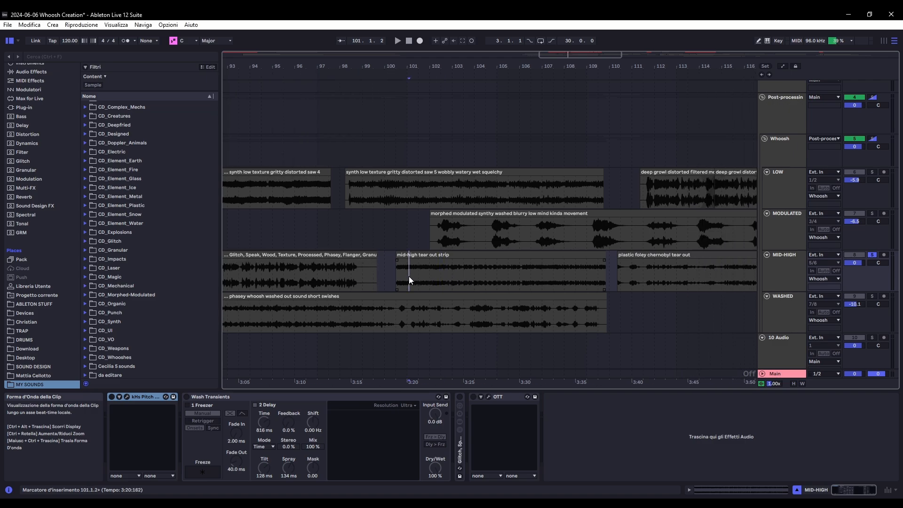
scroll(408, 275, "right", 2)
left_click(357, 275)
key("space")
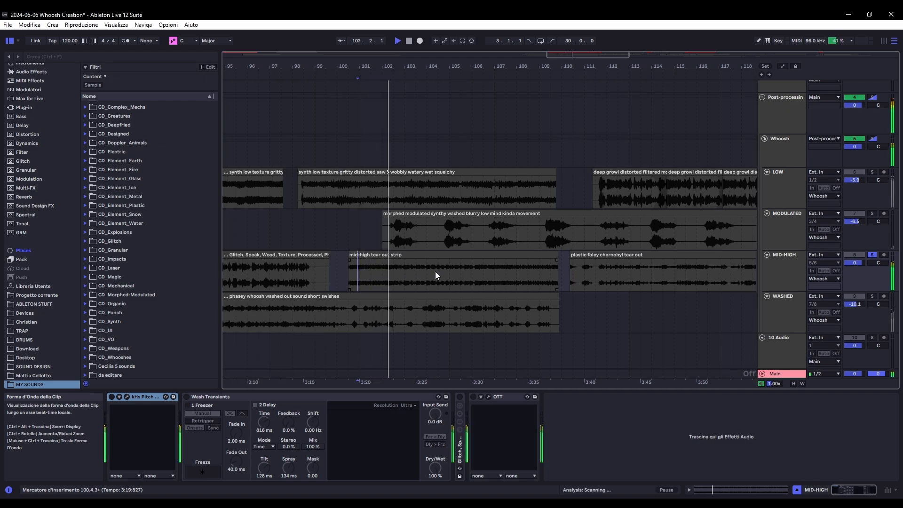
left_click(597, 270)
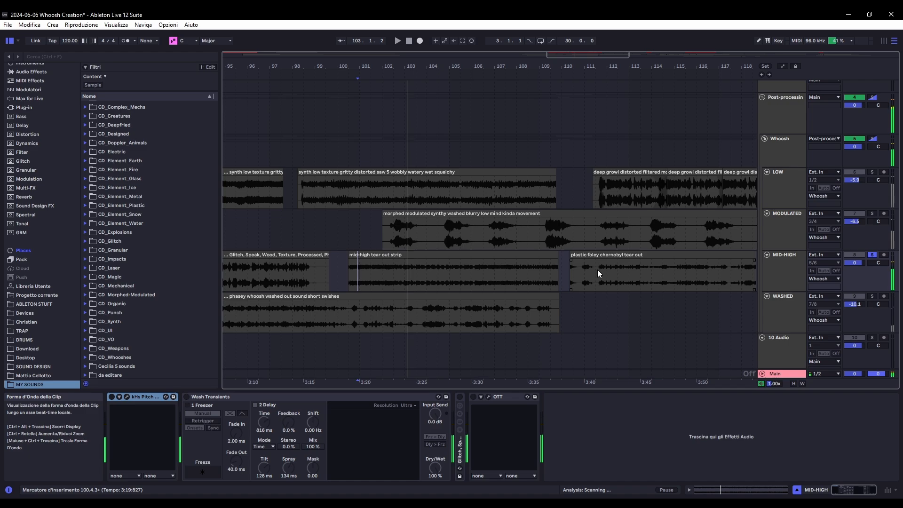
Jump playback through the Tearout gritty clips on MID-HIGH, following along the timeline
scroll(474, 269, "right", 10)
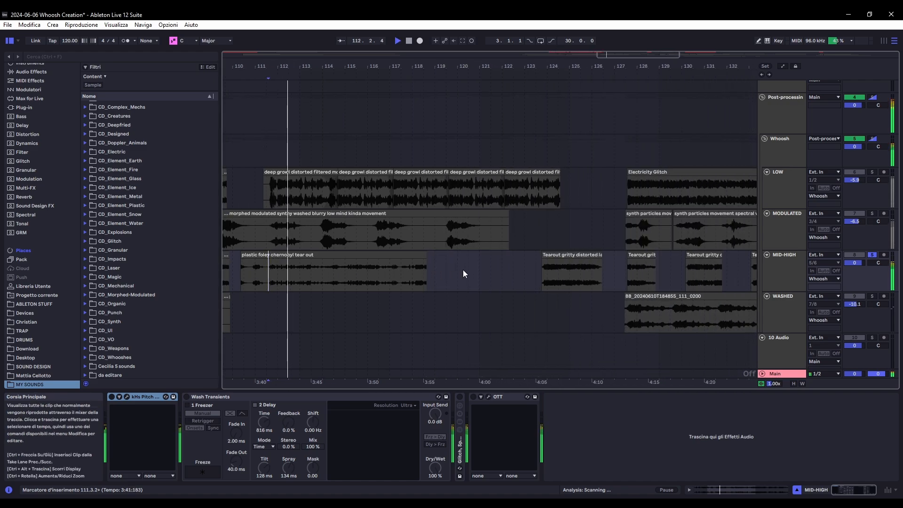
left_click(555, 277)
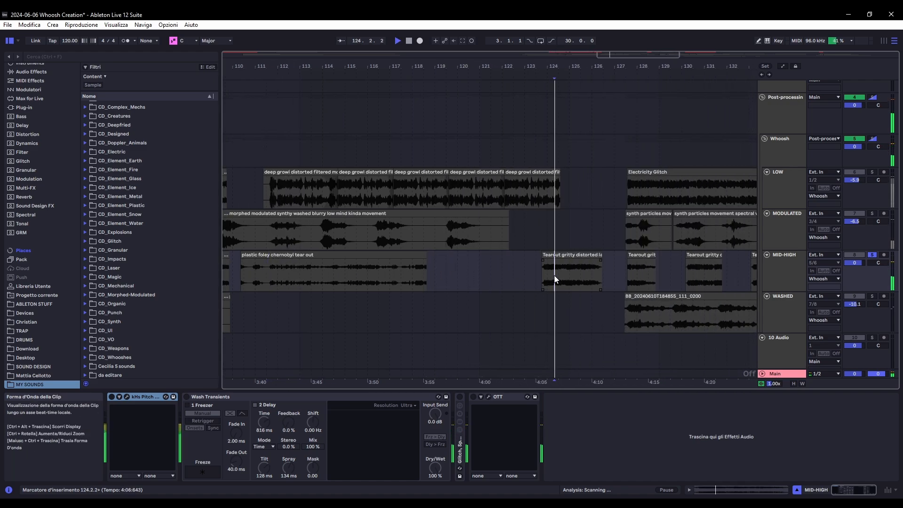
left_click(641, 255)
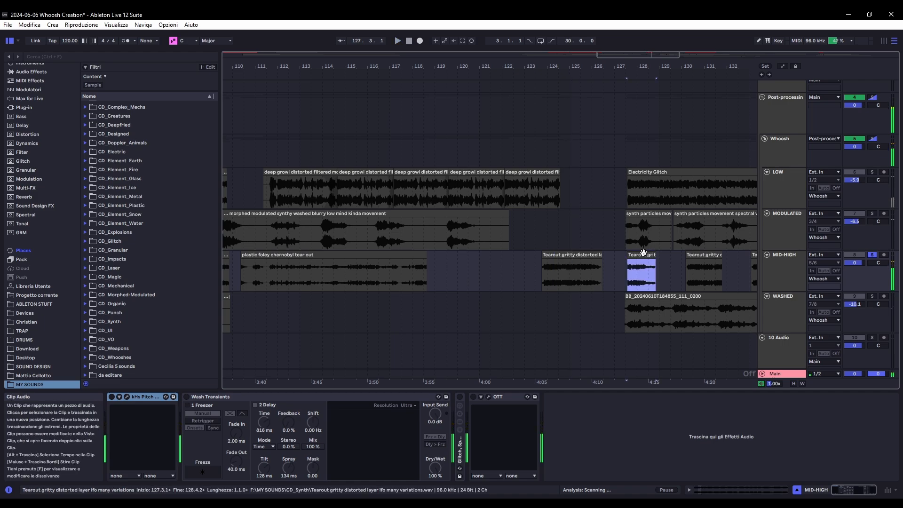
scroll(517, 271, "right", 7)
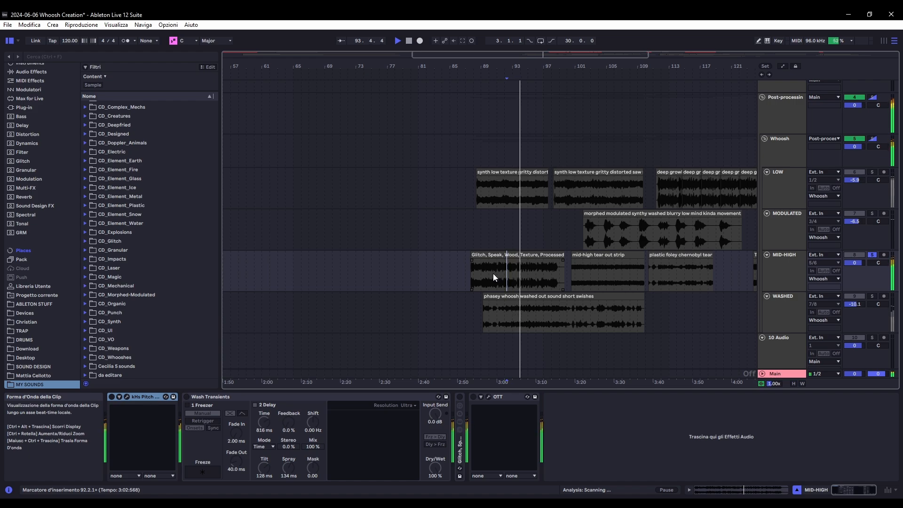
scroll(543, 271, "up", 3)
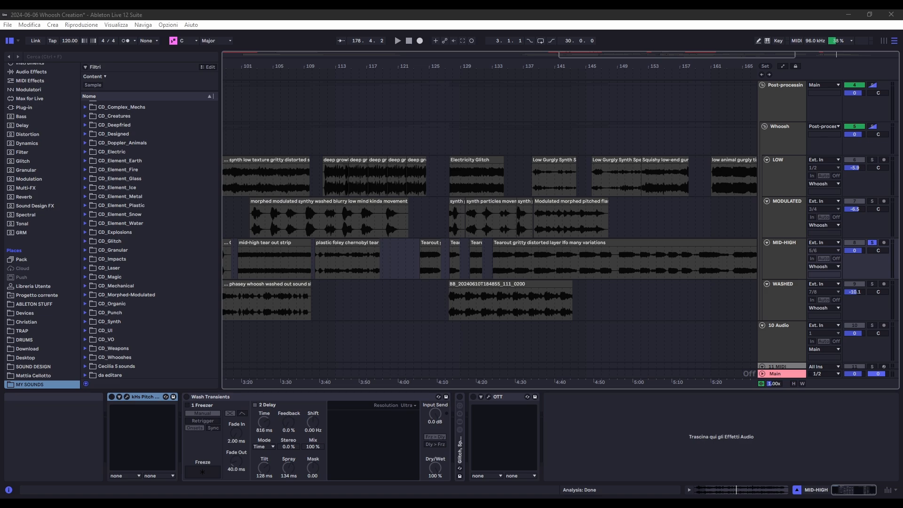
scroll(416, 258, "left", 4)
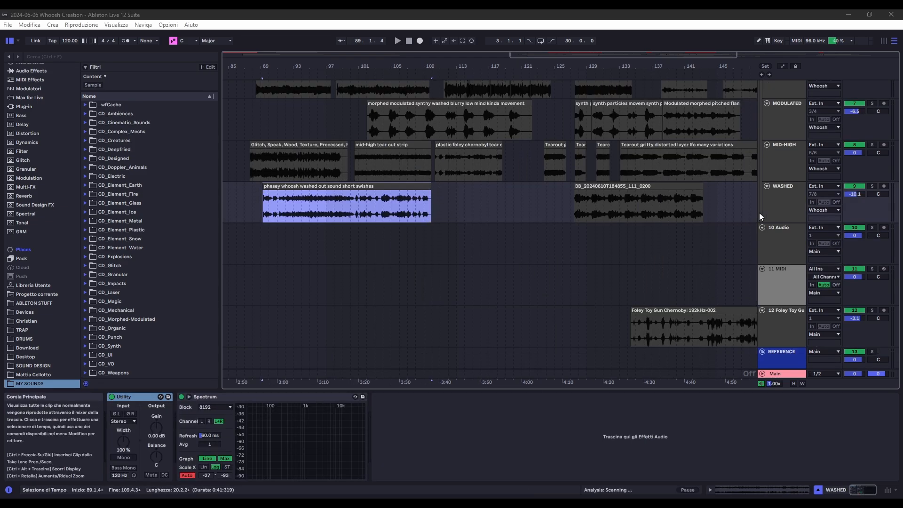
Solo WASHED and play its phasey whoosh washed-out, BB recording and Wind Synthetic clips
scroll(377, 199, "right", 8)
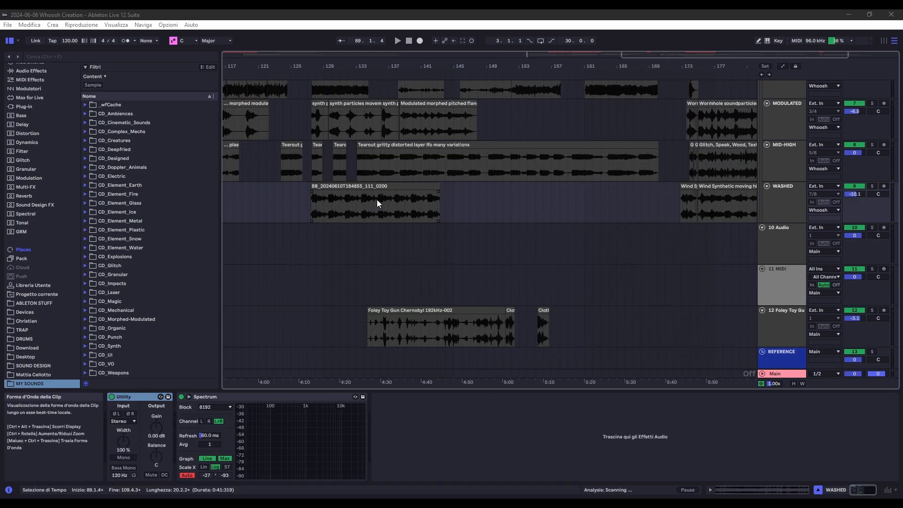
scroll(377, 199, "right", 1)
scroll(377, 199, "left", 10)
left_click(308, 187)
key("s")
key("space")
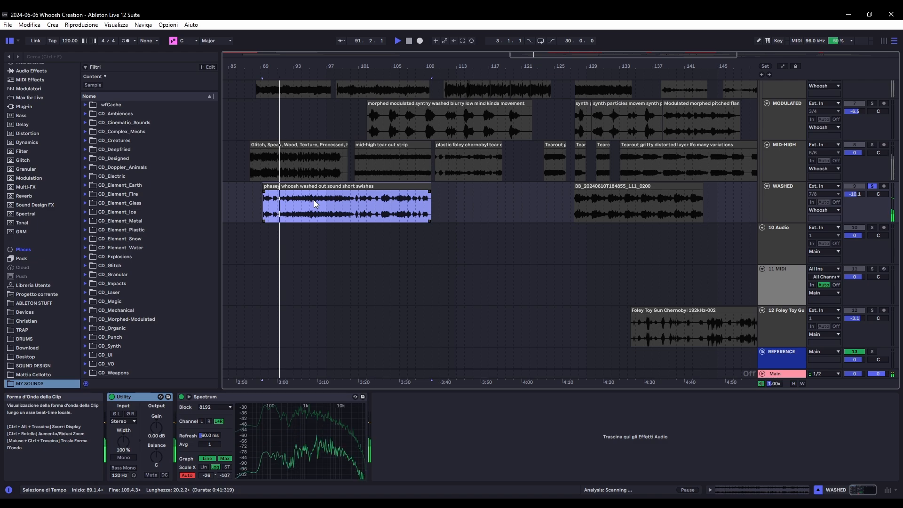
left_click(595, 195)
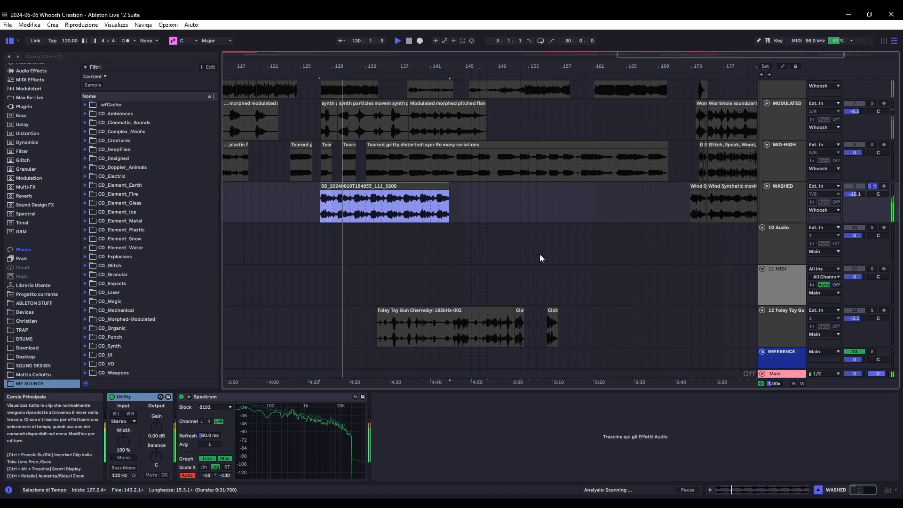
left_click(692, 196)
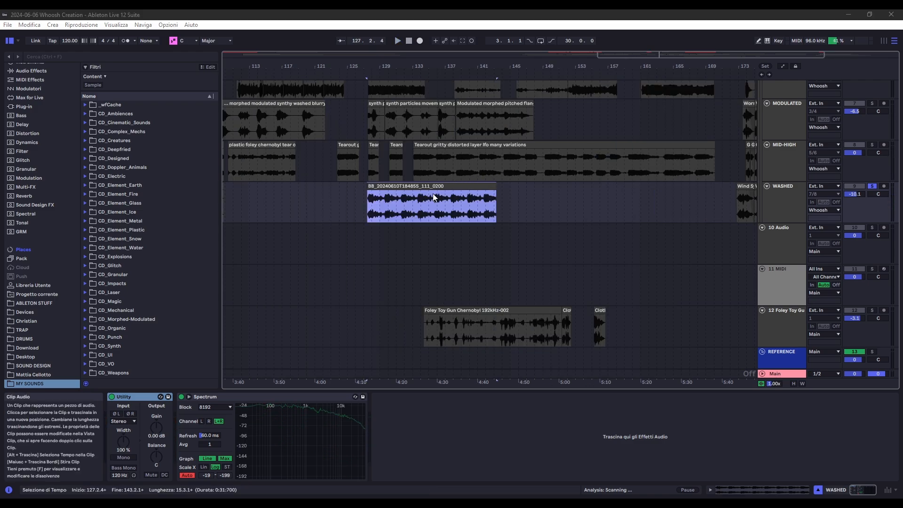
left_click(391, 186)
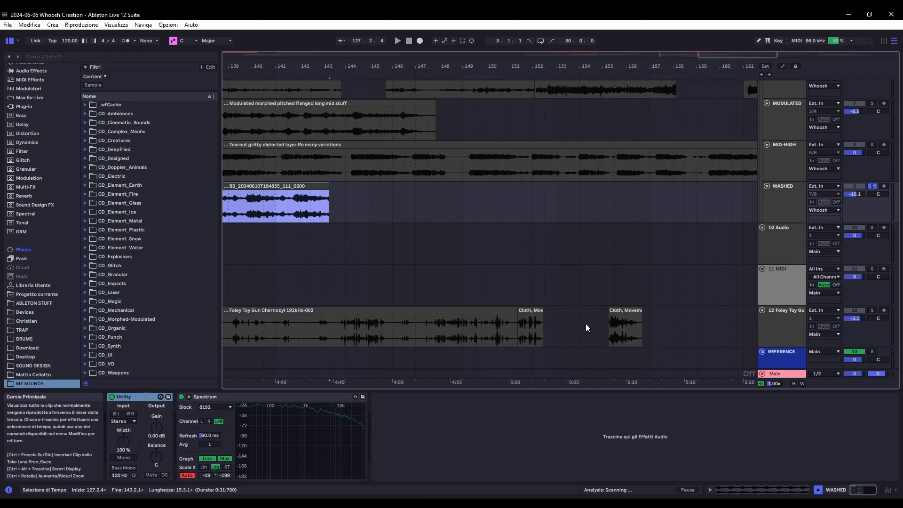
Select the Cloth clip, solo the Foley Toy Gun track and bypass its Spectral Wash
left_click(599, 312)
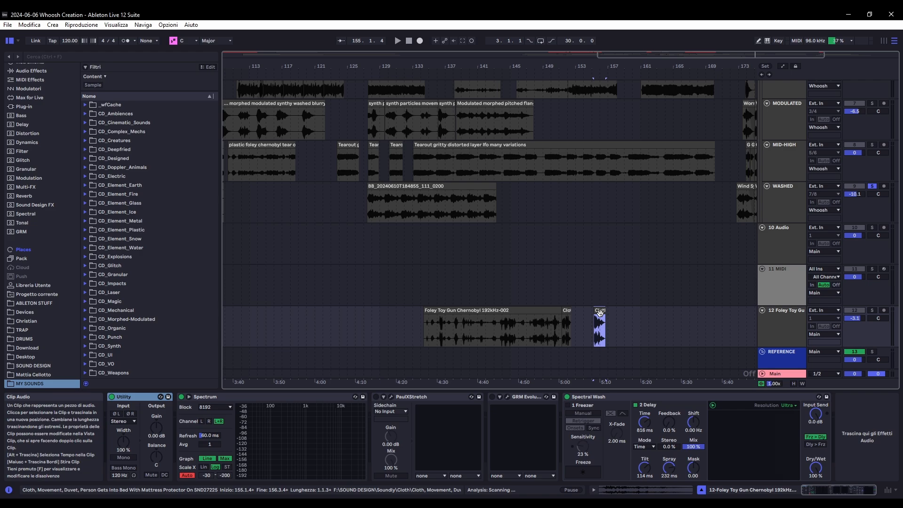
key("s")
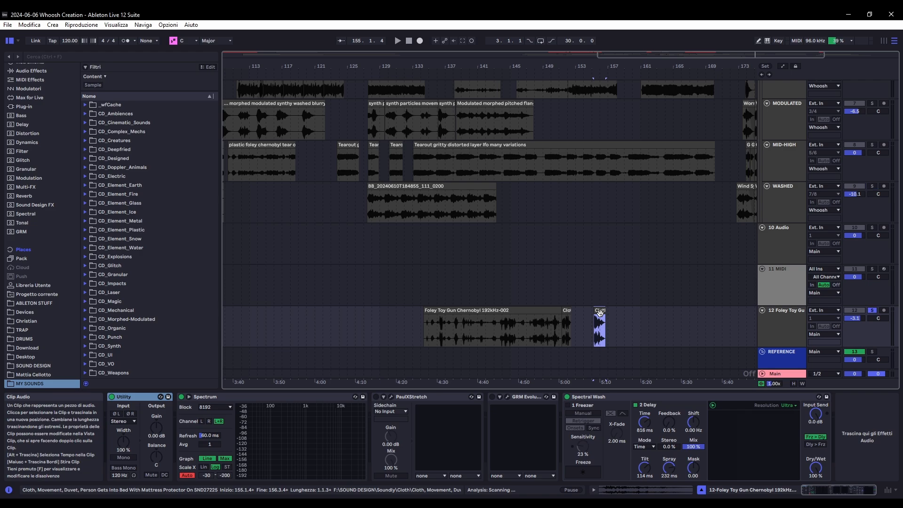
left_click(567, 397)
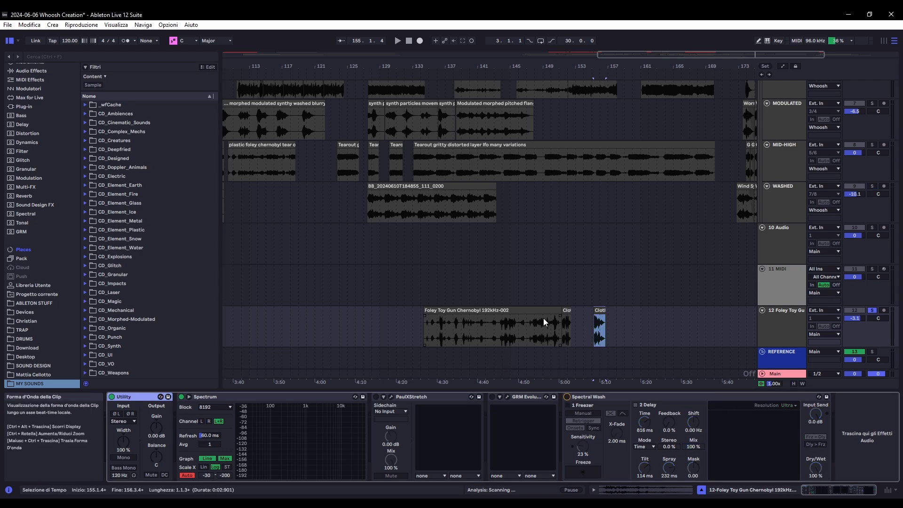
Zoom in on and audition the Cloth clip, then open PaulXStretch's plug-in window
key("z")
key("space")
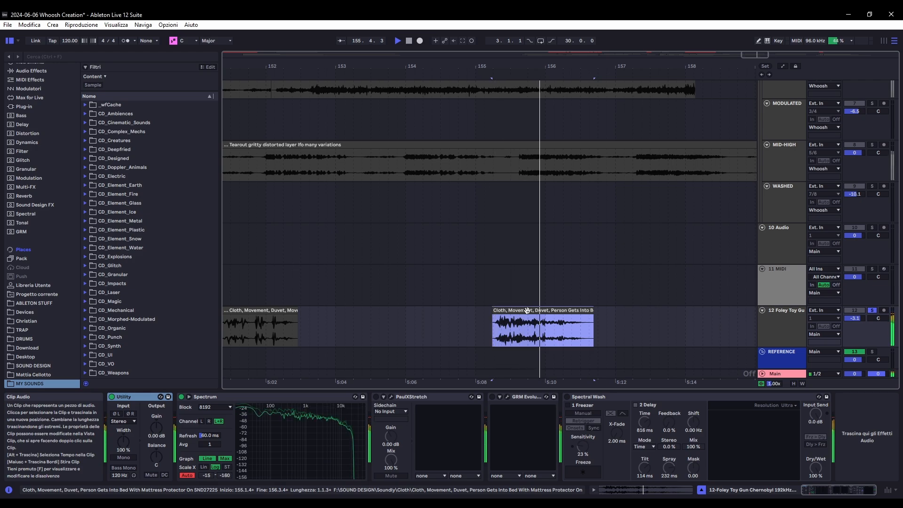
key("x")
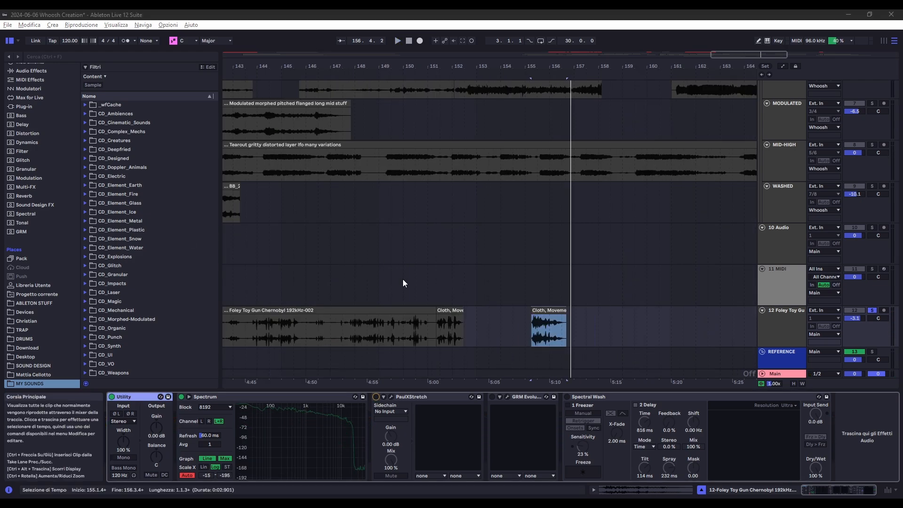
key("z")
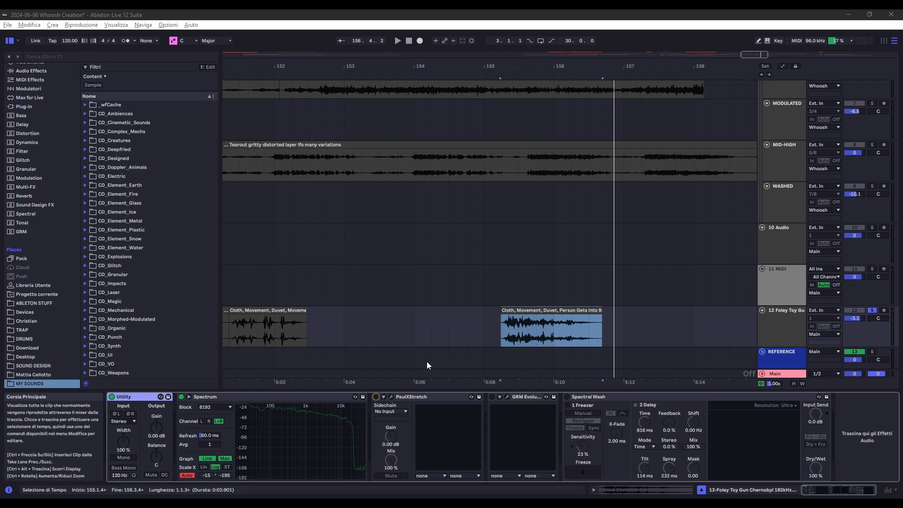
left_click(391, 397)
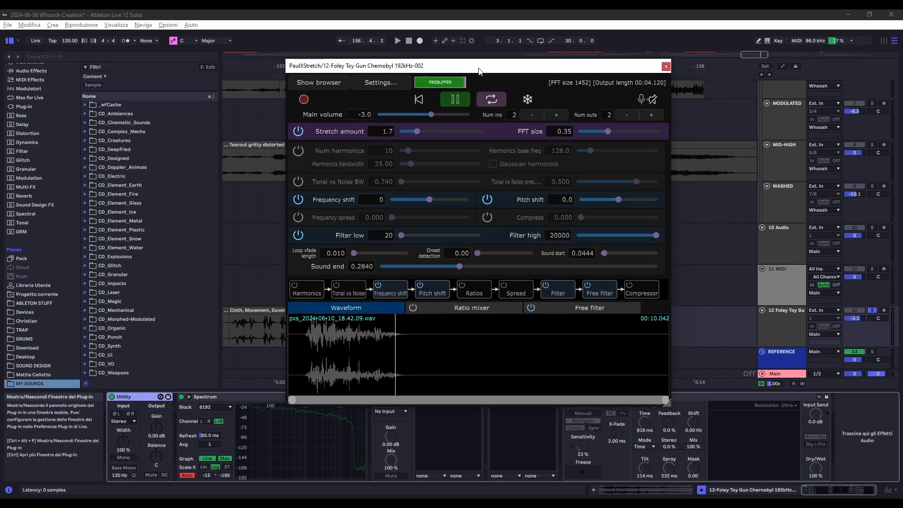
Move the PaulXStretch window aside and enable PaulXStretch at stretch amount 1.7
left_click_drag(479, 71, 463, 70)
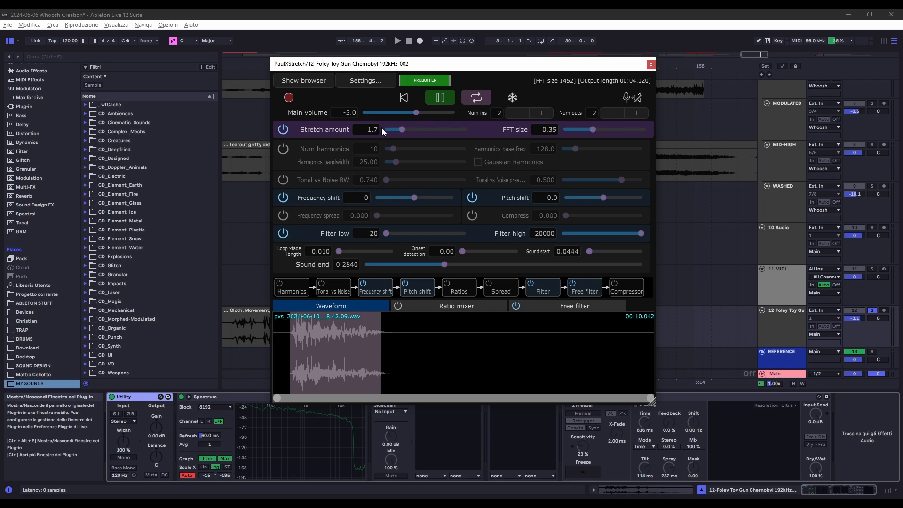
left_click_drag(457, 66, 452, 59)
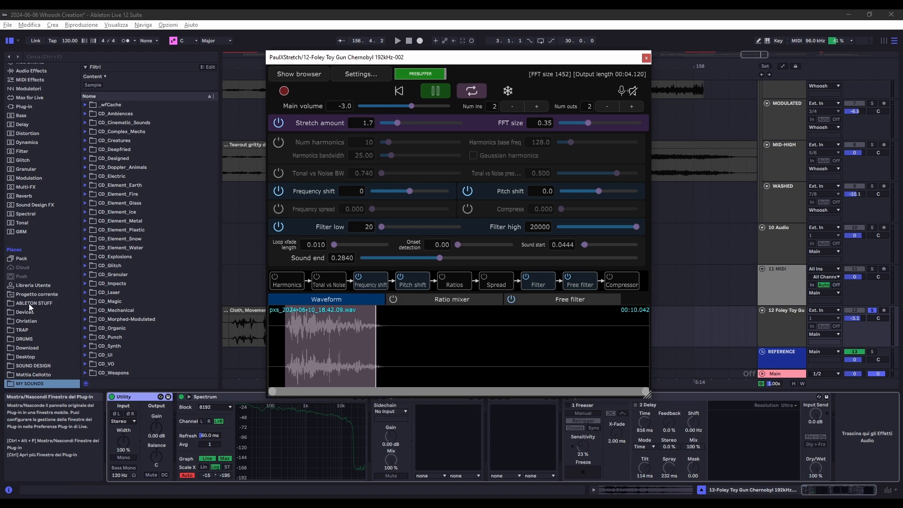
left_click(375, 397)
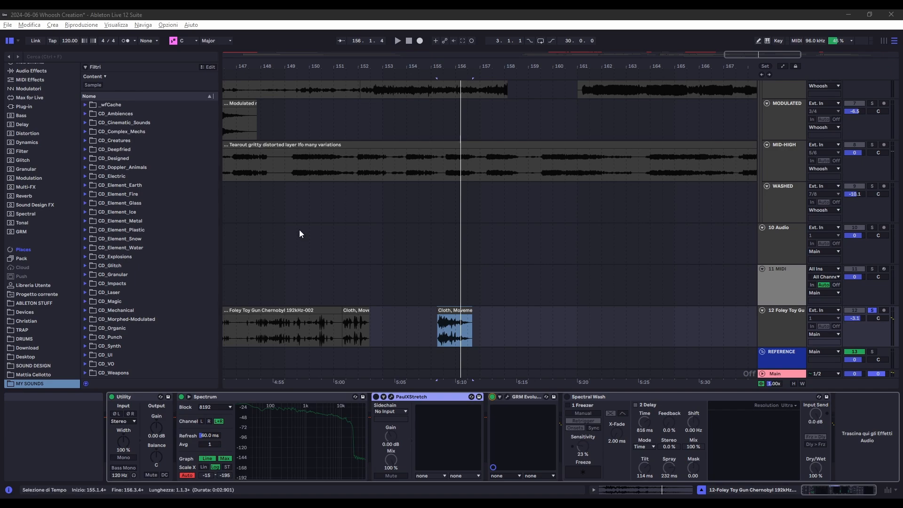
Open GRM Evolution's window and lower its speed to 0.03 while playing the foley sound
left_click(494, 396)
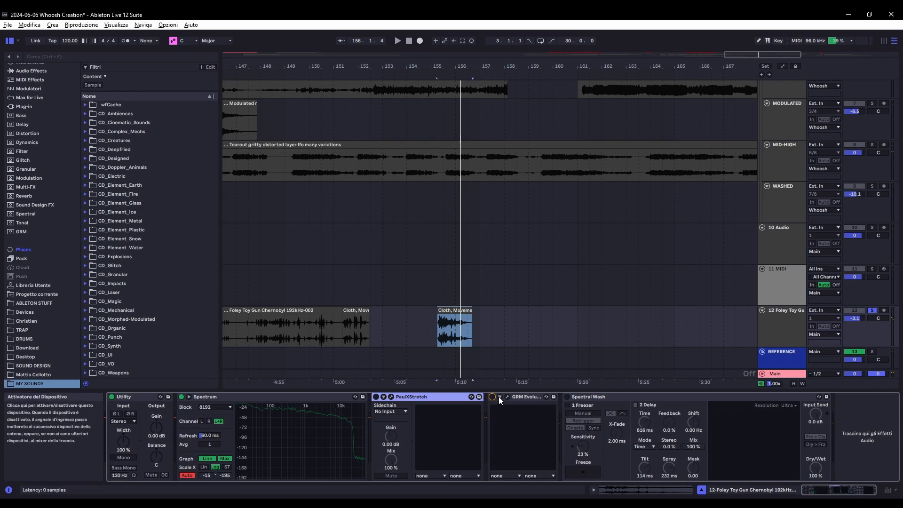
left_click(509, 397)
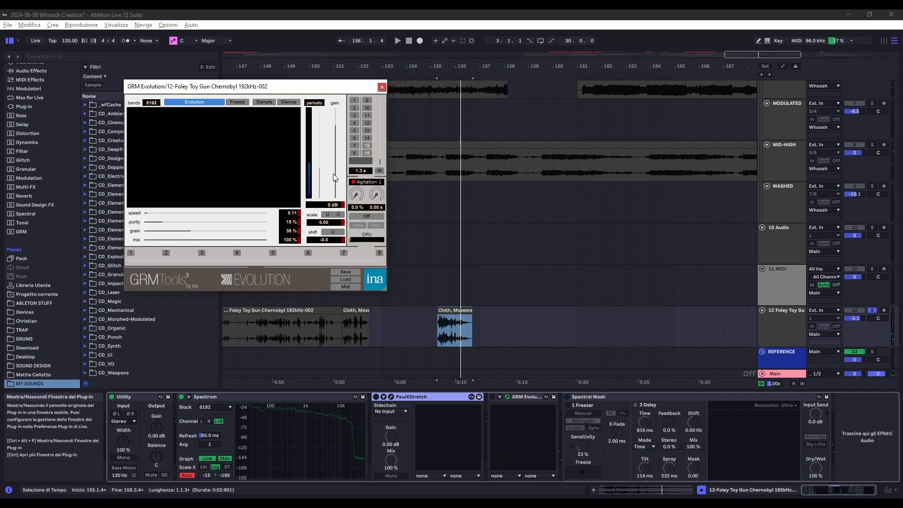
left_click_drag(288, 89, 315, 108)
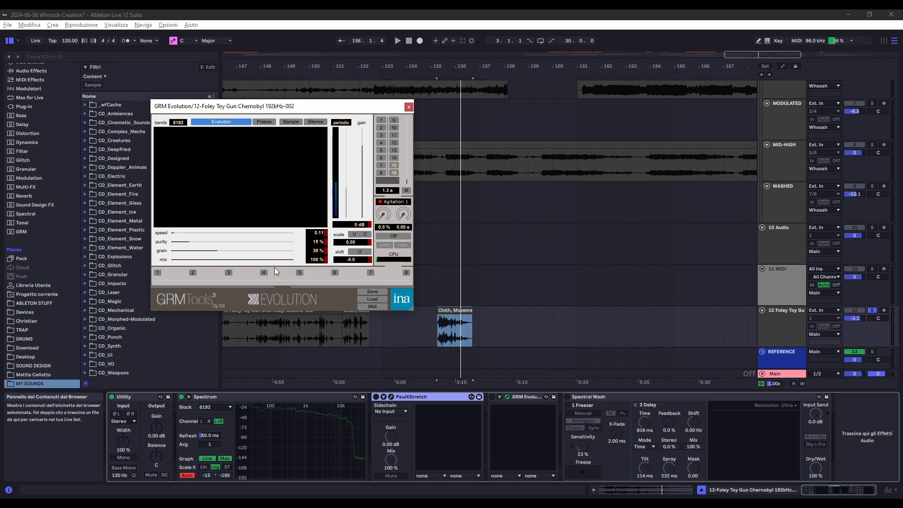
left_click_drag(211, 108, 223, 108)
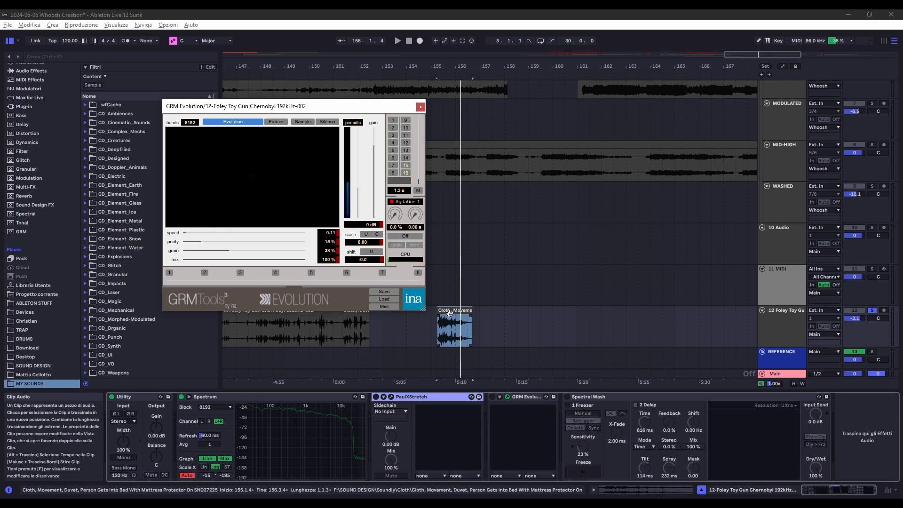
left_click(304, 37)
key("space")
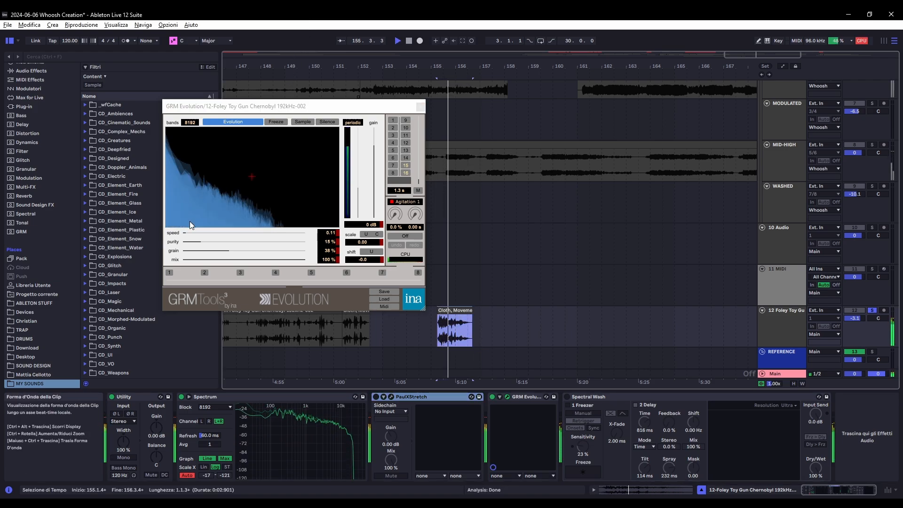
left_click(185, 235)
left_click_drag(185, 234, 184, 234)
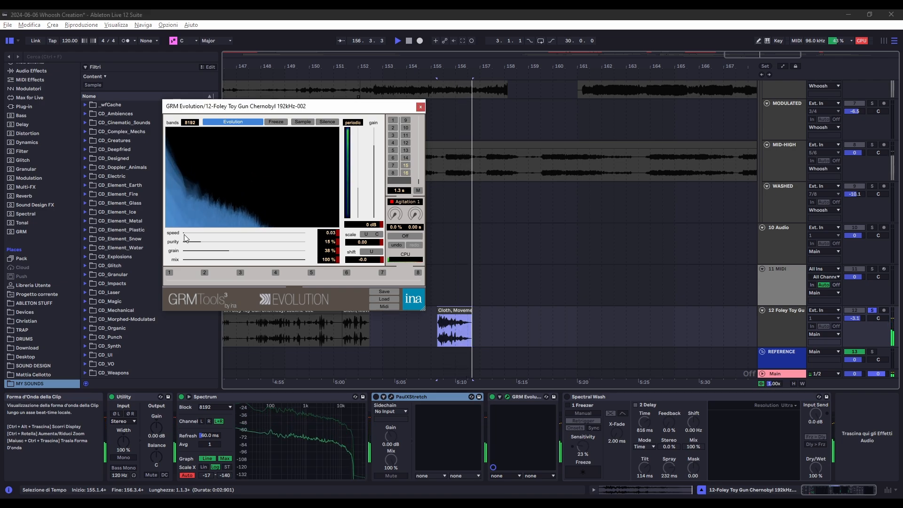
Audition the result, then reduce Spectral Wash's spray to 110 ms
key("space")
key("space")
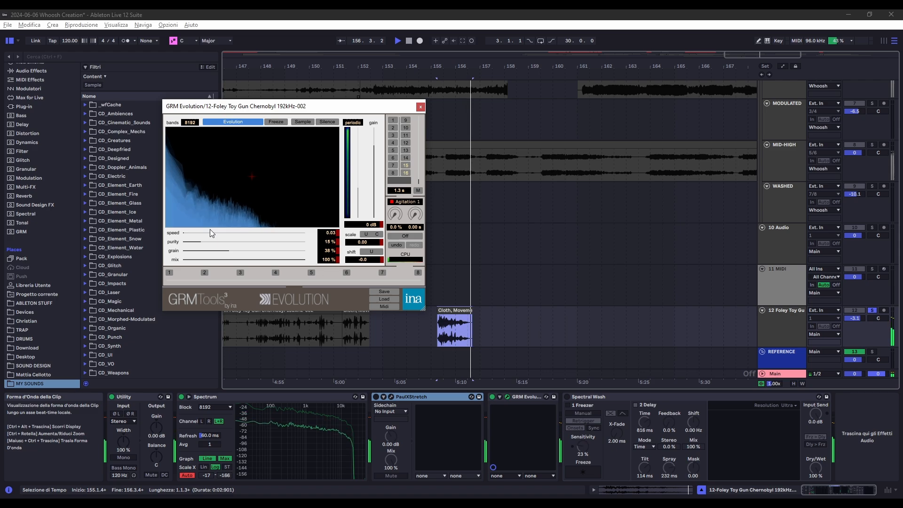
key("space")
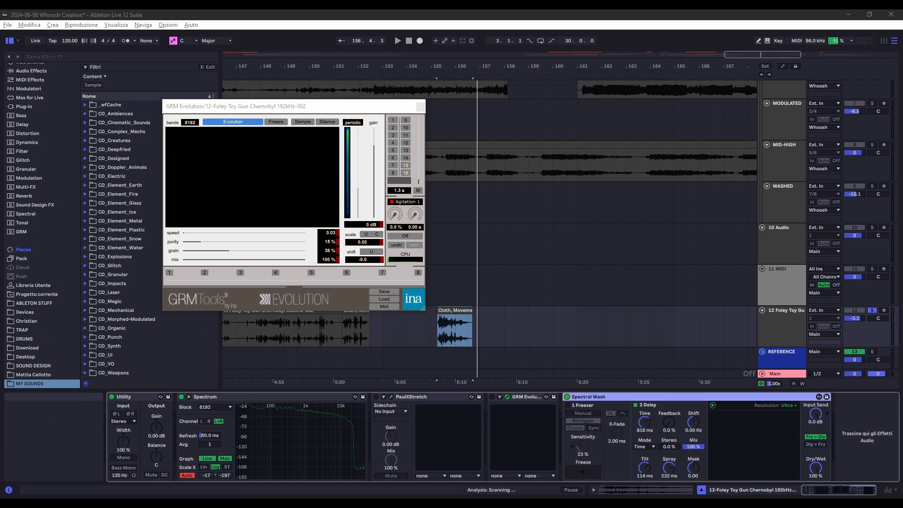
key("space")
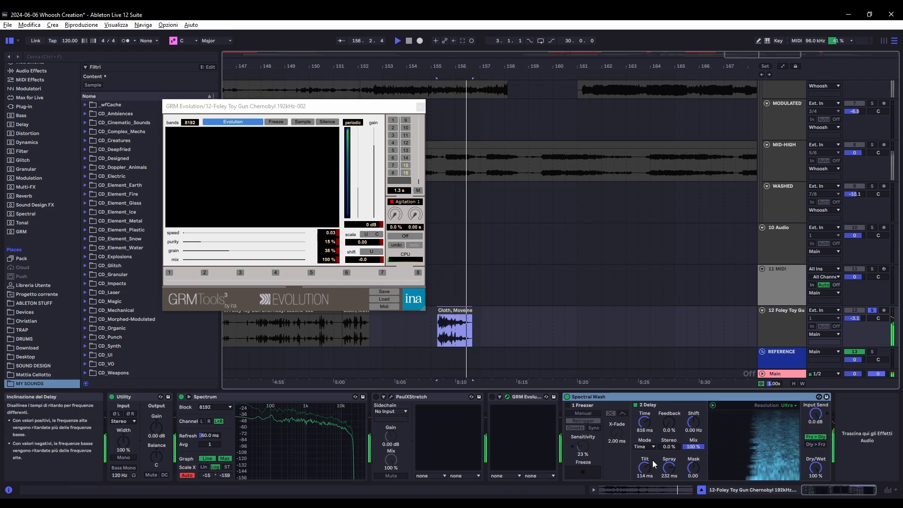
left_click_drag(670, 468, 671, 481)
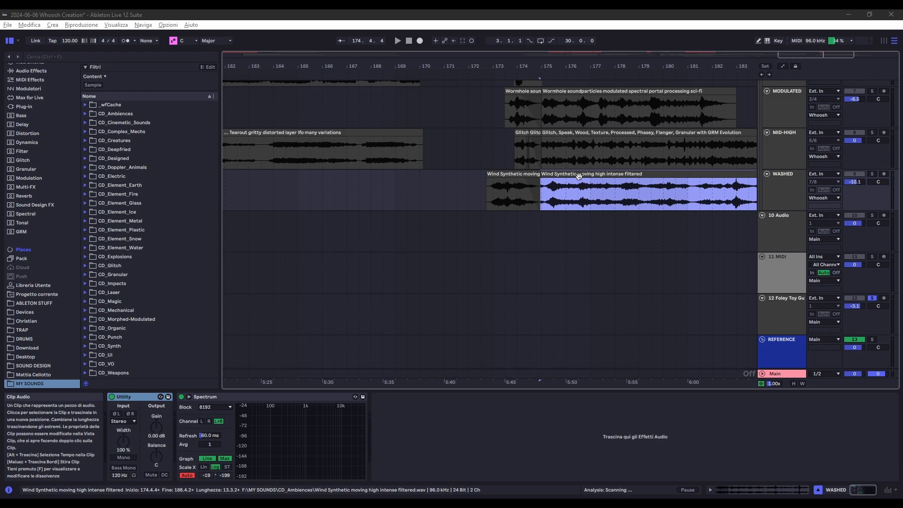
Select the Wind Synthetic clip on WASHED, solo that track and play it back
left_click(542, 180)
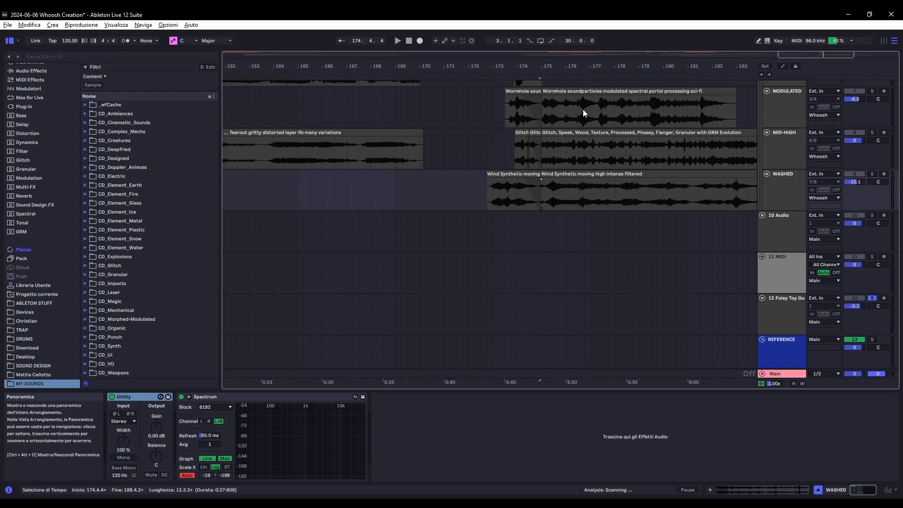
left_click(597, 173)
key("s")
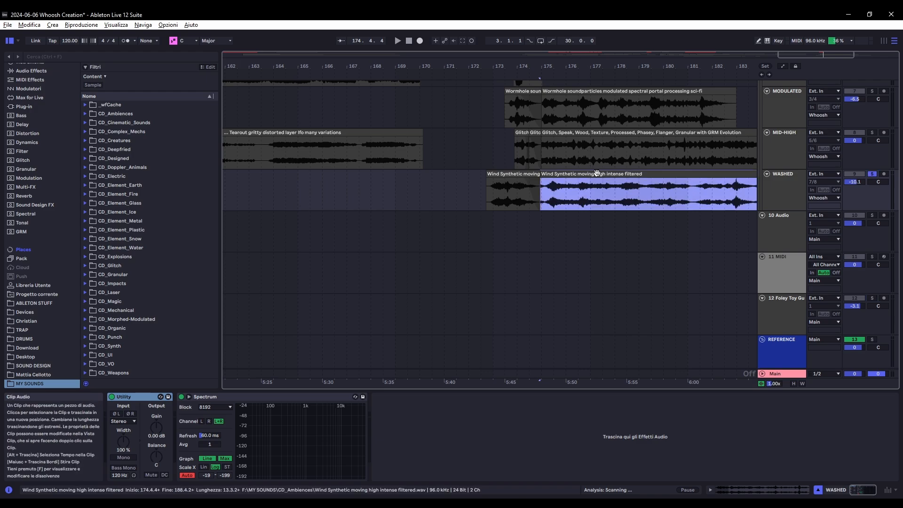
key("space")
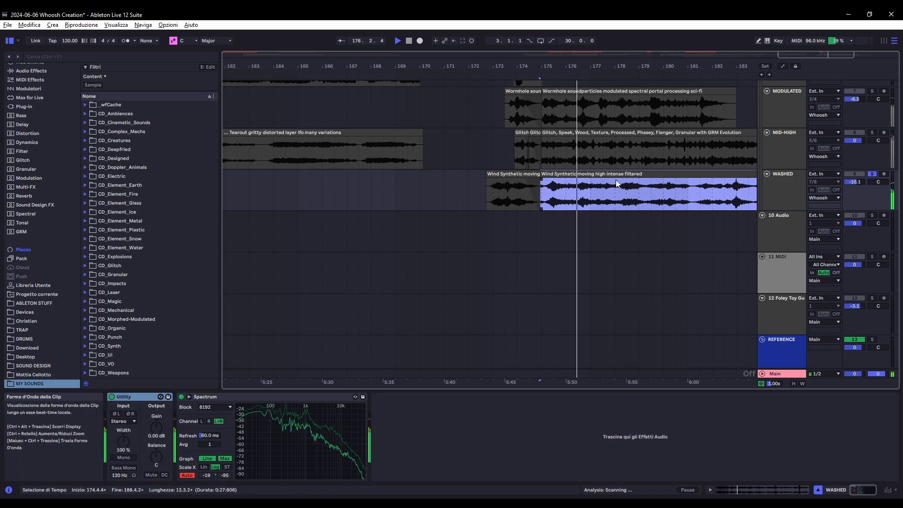
key("space")
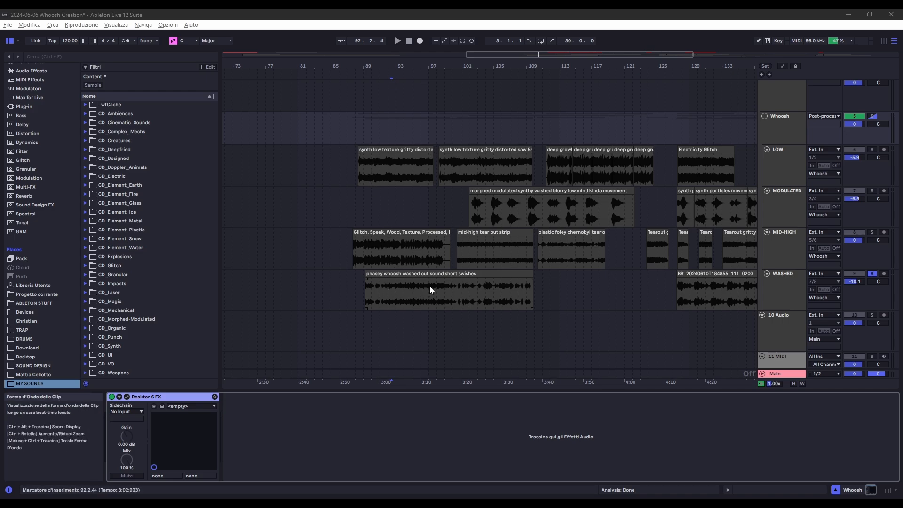
Audition the LOW layer from bar 99, the Electricity Glitch clip and the tiger bear rumble at bar 153
scroll(381, 289, "right", 3)
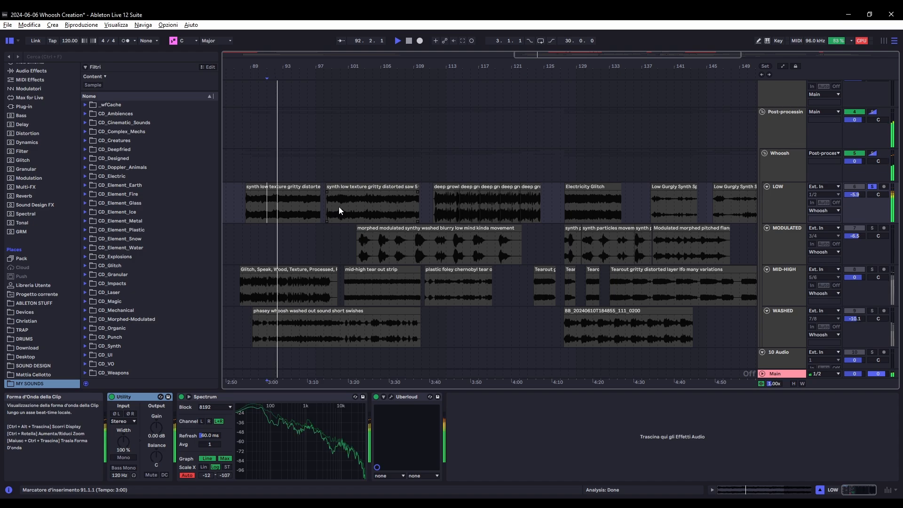
left_click(340, 207)
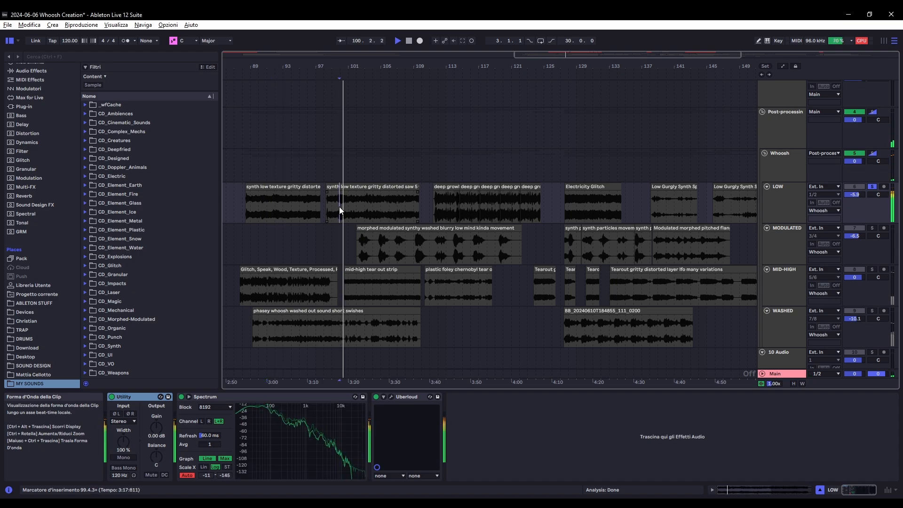
left_click(593, 187)
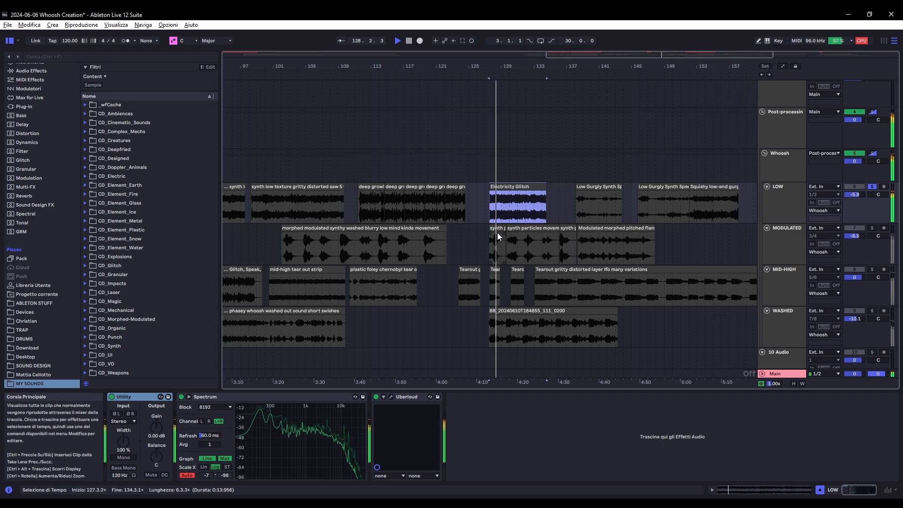
left_click(681, 205)
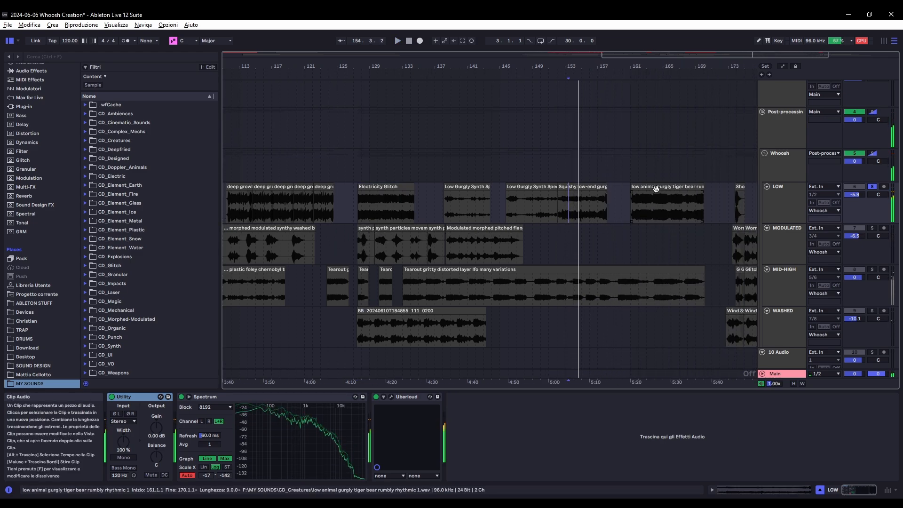
left_click(656, 189)
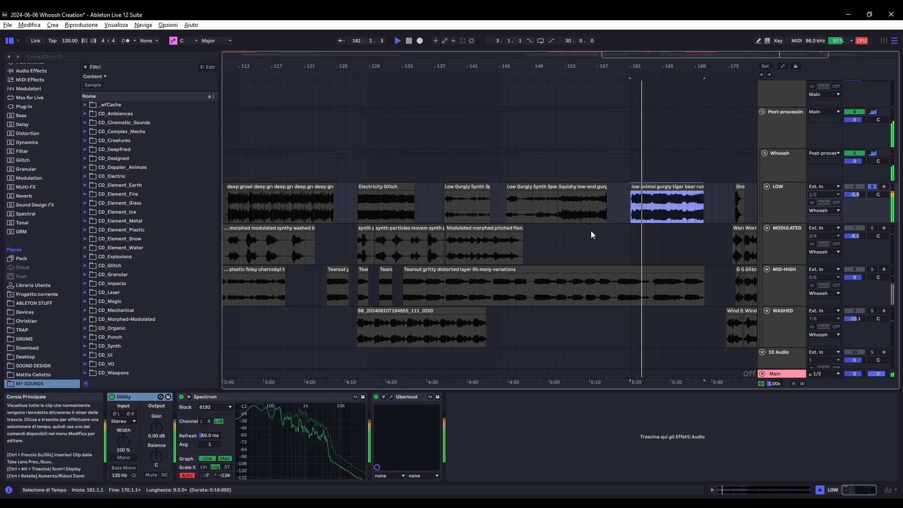
Audition MODULATED's blurry morphed and Wormhole clips, then play MID-HIGH from bar 89
scroll(551, 247, "left", 5)
left_click(421, 229)
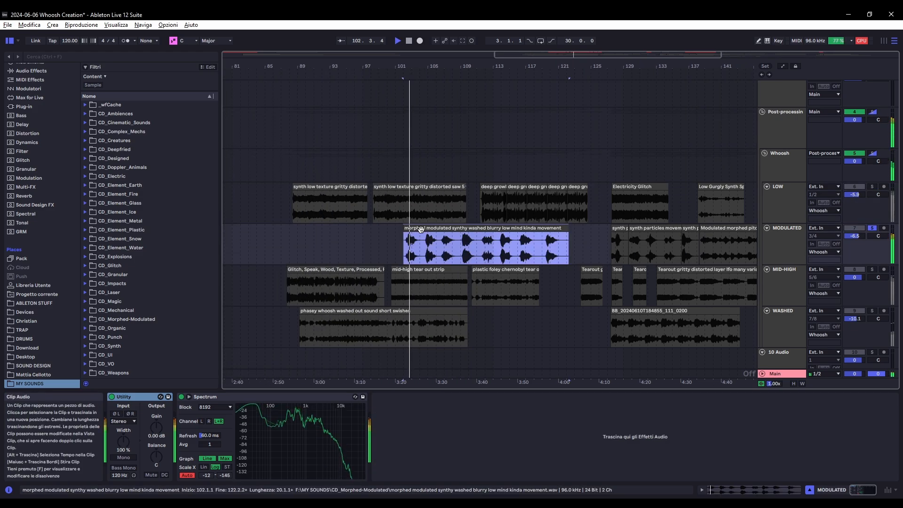
left_click(702, 245)
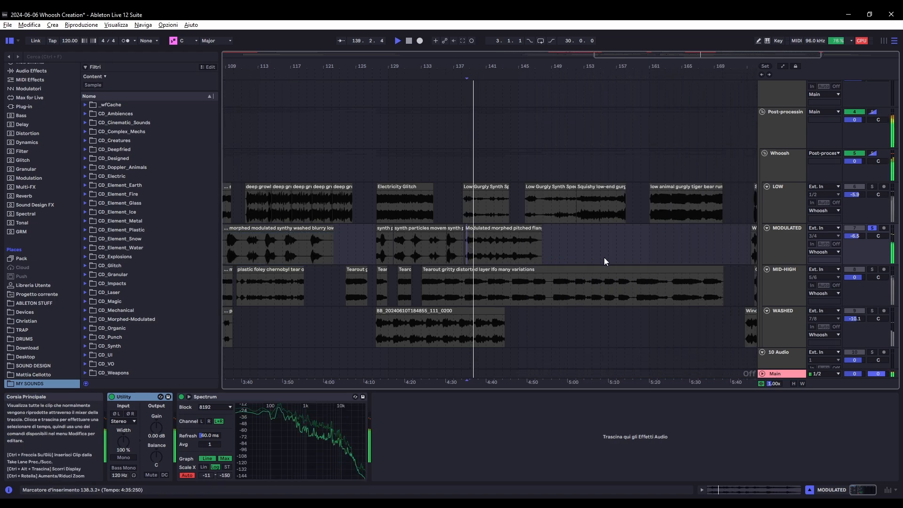
scroll(603, 258, "right", 3)
left_click(679, 230)
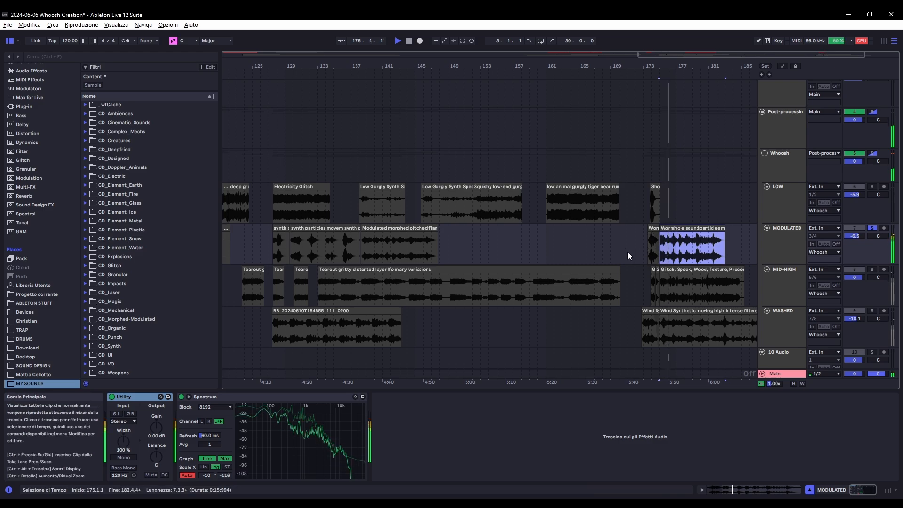
scroll(619, 255, "left", 5)
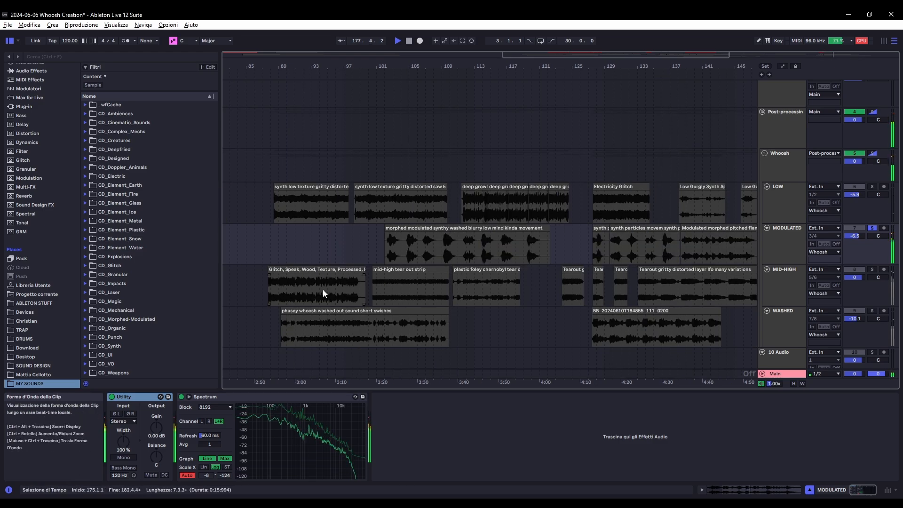
left_click(282, 284)
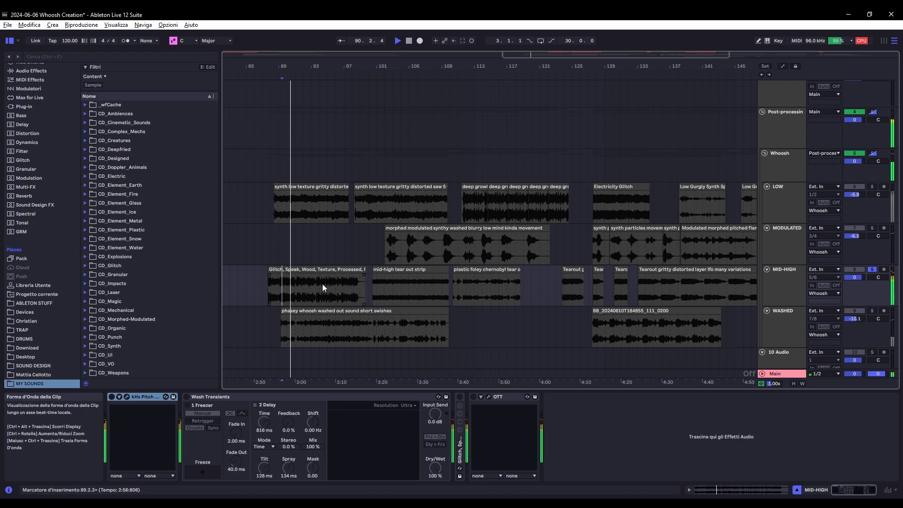
Audition the MID-HIGH tear out strip and Tearout clips from their starts
left_click(405, 276)
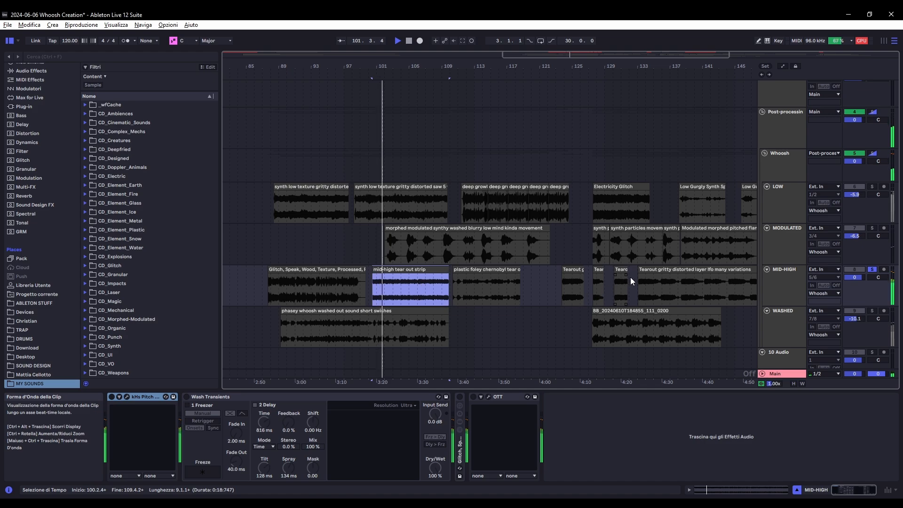
left_click(657, 270)
key("space")
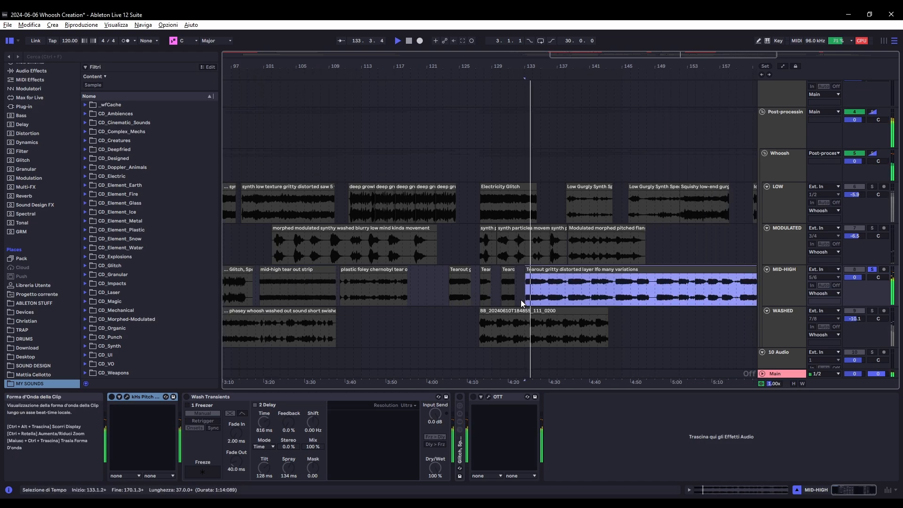
key("space")
left_click(665, 269)
key("space")
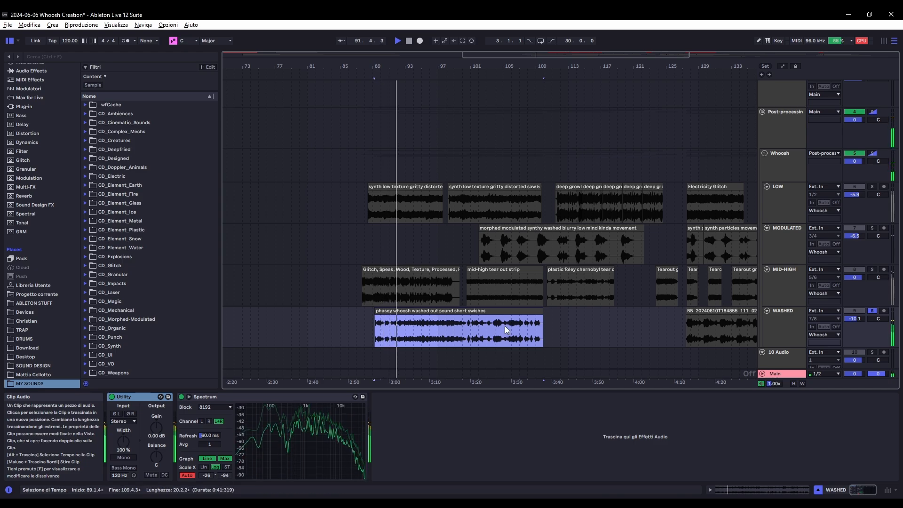
key("space")
Audition WASHED's BB_20240610T184855_111_0200 and Wind Synthetic clips
left_click(718, 319)
key("space")
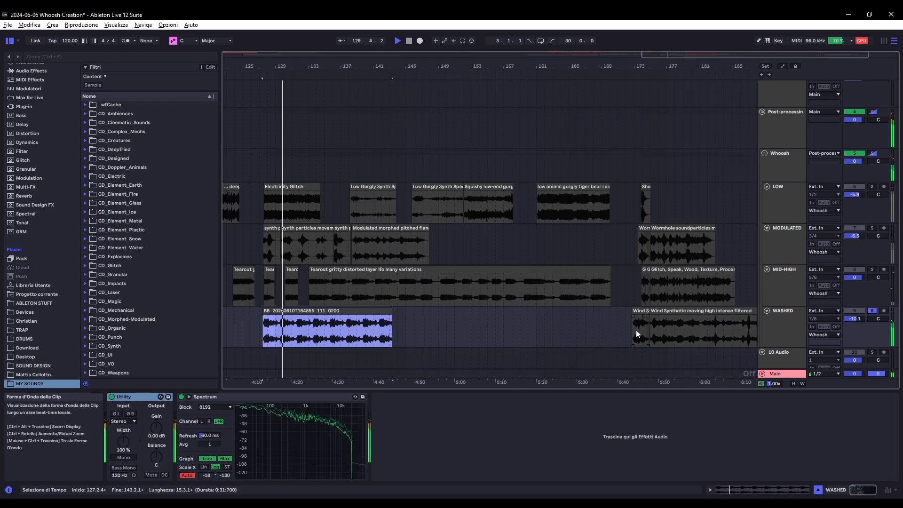
left_click(676, 312)
key("space")
key("space")
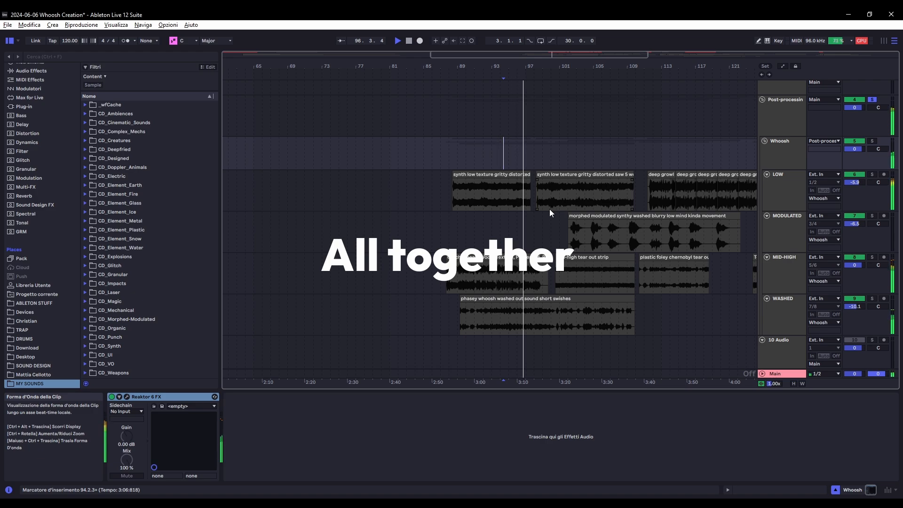
Play the layered whoosh from bars 102, 106, 111, 114 and 116 in turn
left_click(570, 157)
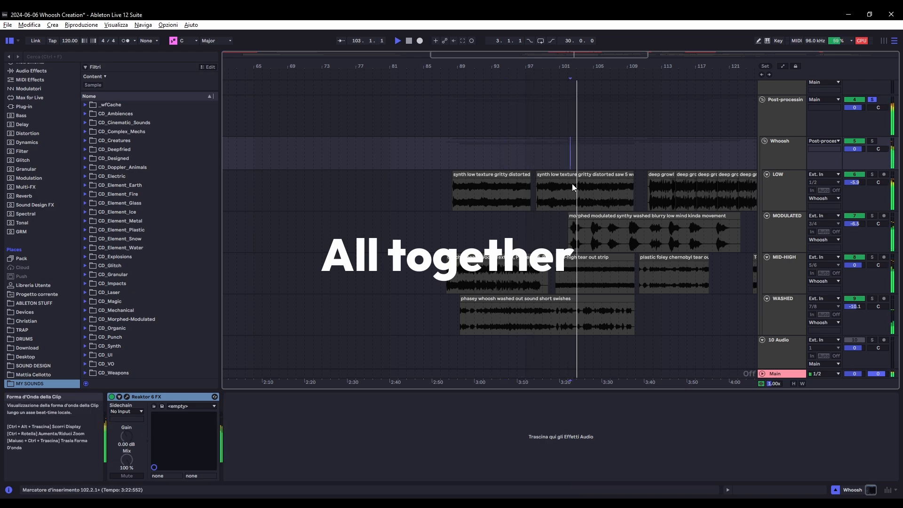
scroll(612, 244, "up", 3)
left_click(591, 160)
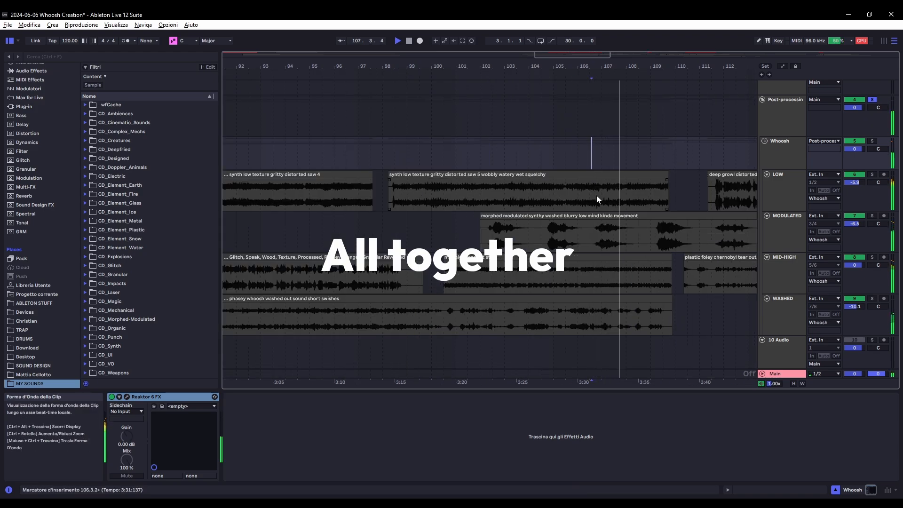
scroll(380, 160, "down", 3)
left_click(383, 160)
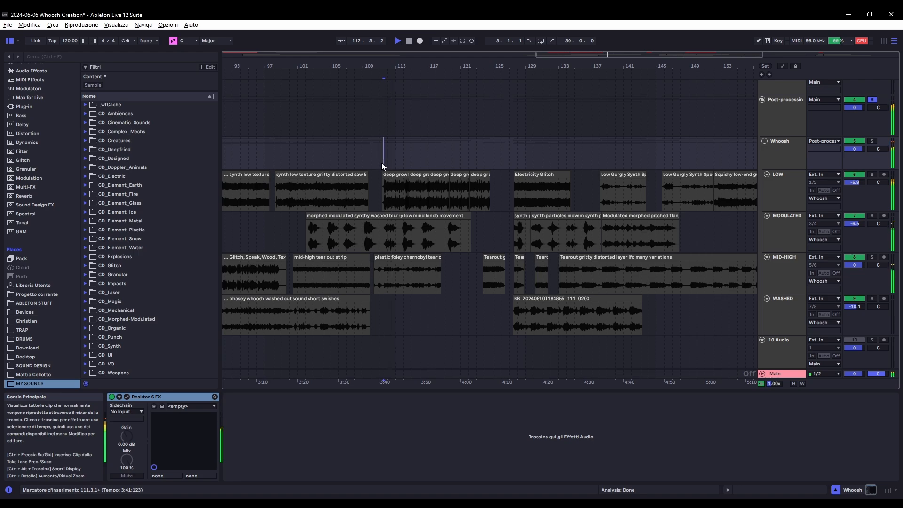
left_click(403, 159)
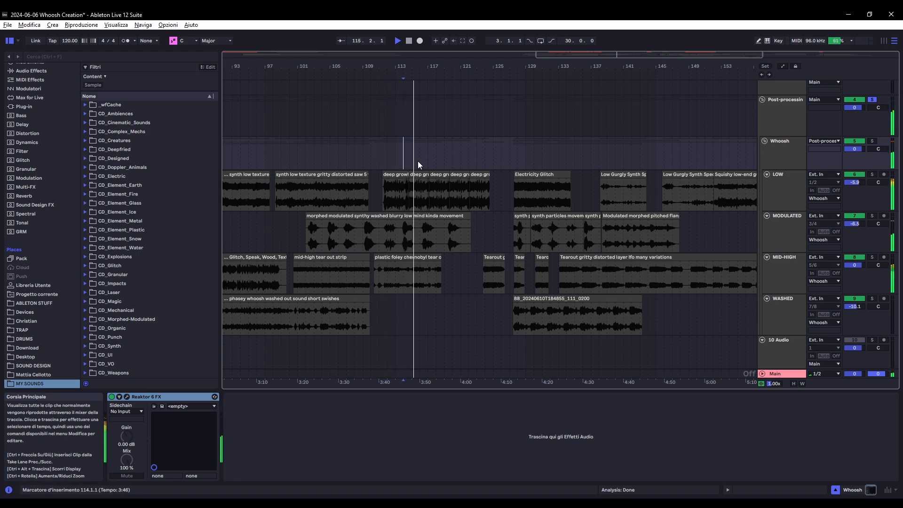
left_click(422, 160)
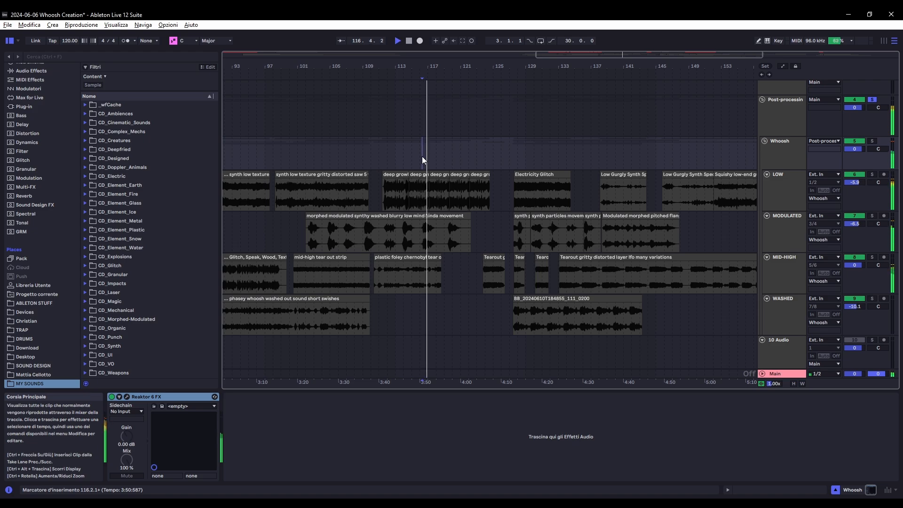
Zoom in and jump playback to bars 127, 129, 134 and a later point
left_click(512, 123)
scroll(531, 139, "up", 3)
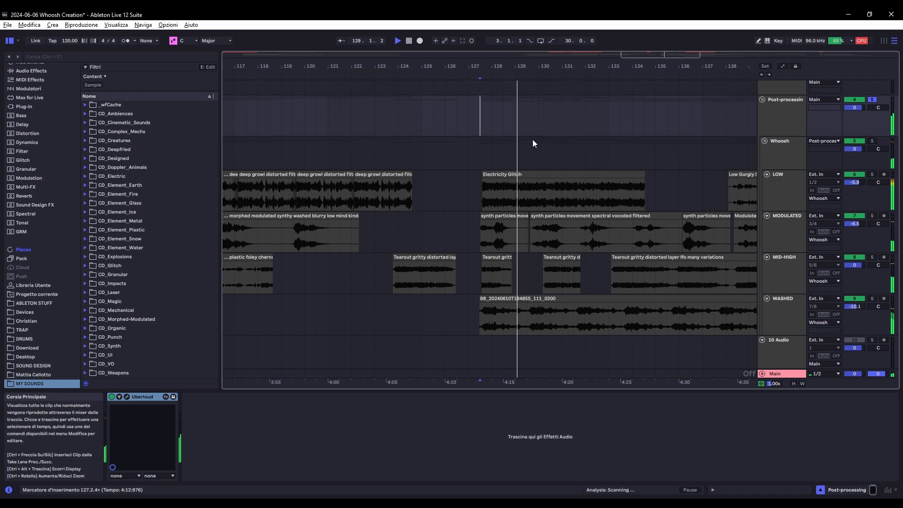
left_click(537, 126)
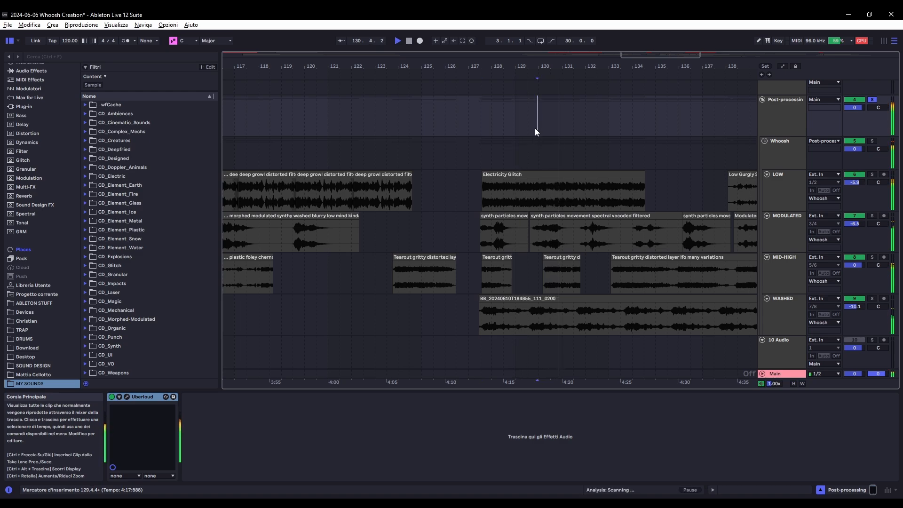
left_click(631, 135)
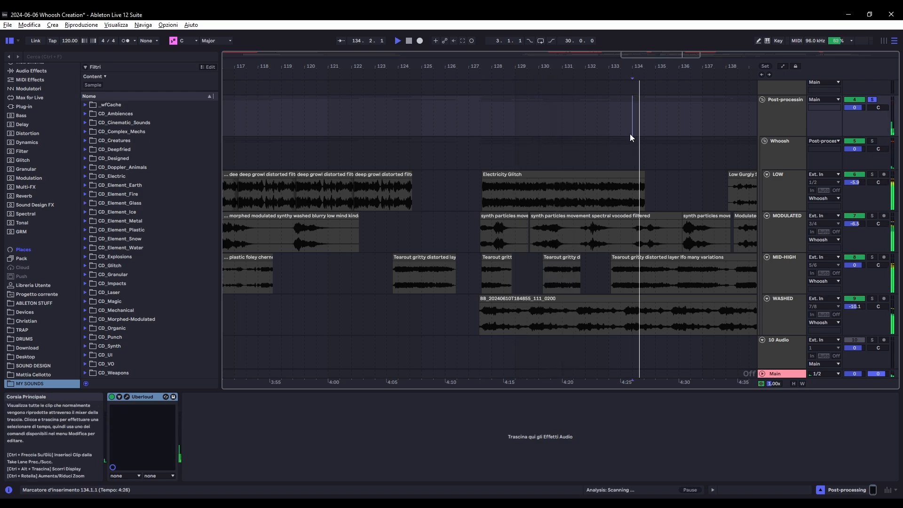
scroll(549, 166, "right", 5)
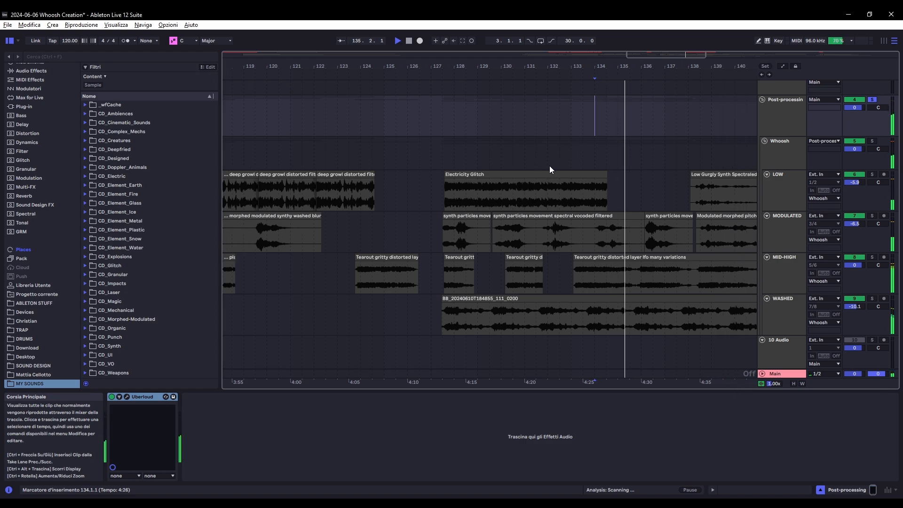
left_click(574, 112)
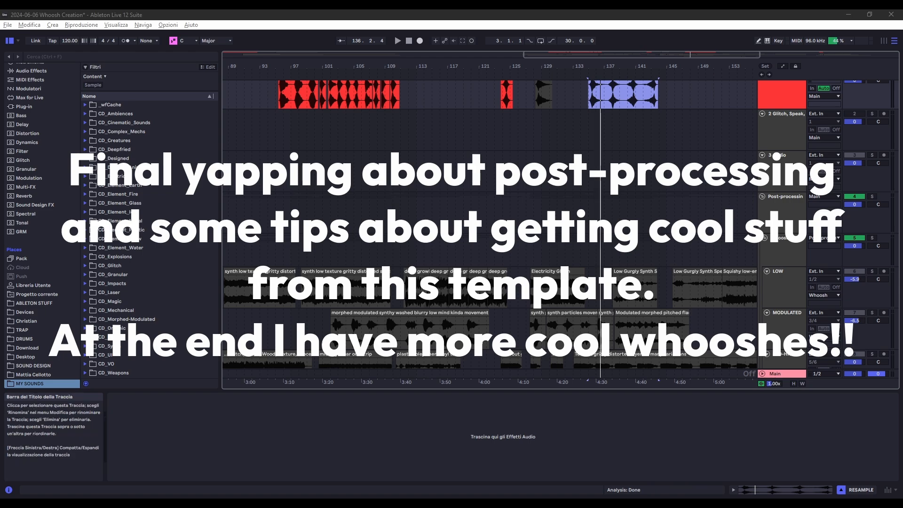
Select the Post-processing track, inspect its Uberloud effect, then refocus the Live window
scroll(582, 243, "up", 1)
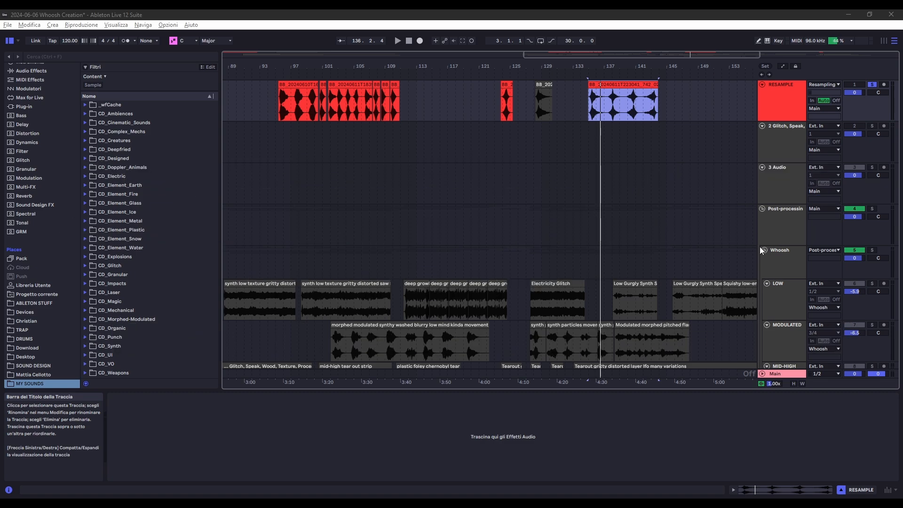
left_click(769, 224)
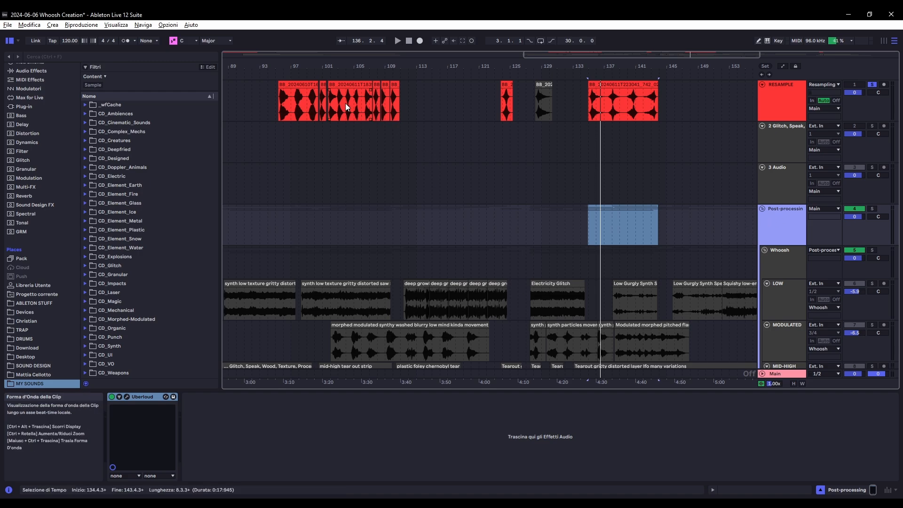
left_click(145, 398)
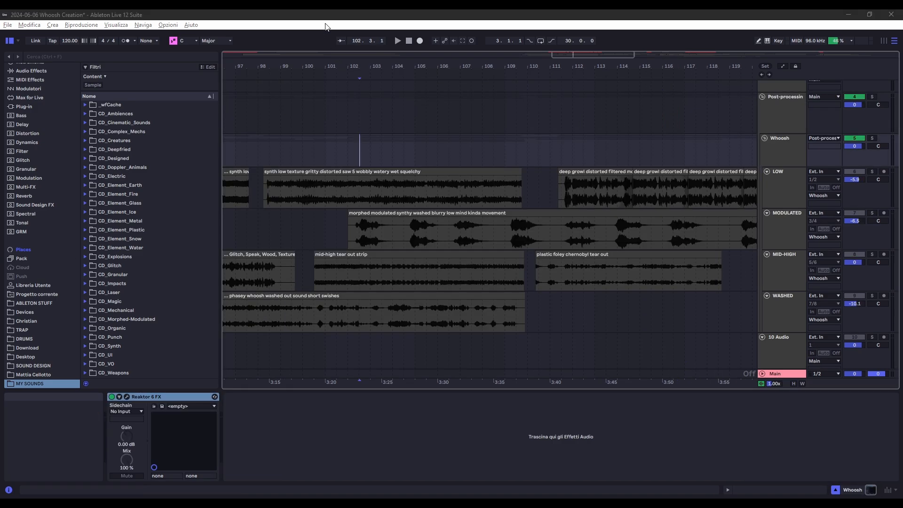
left_click(325, 17)
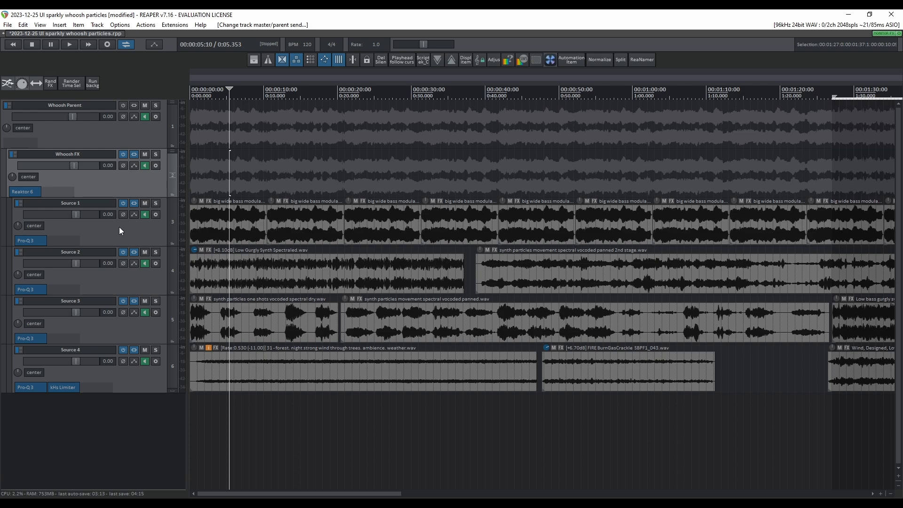
left_click(18, 202)
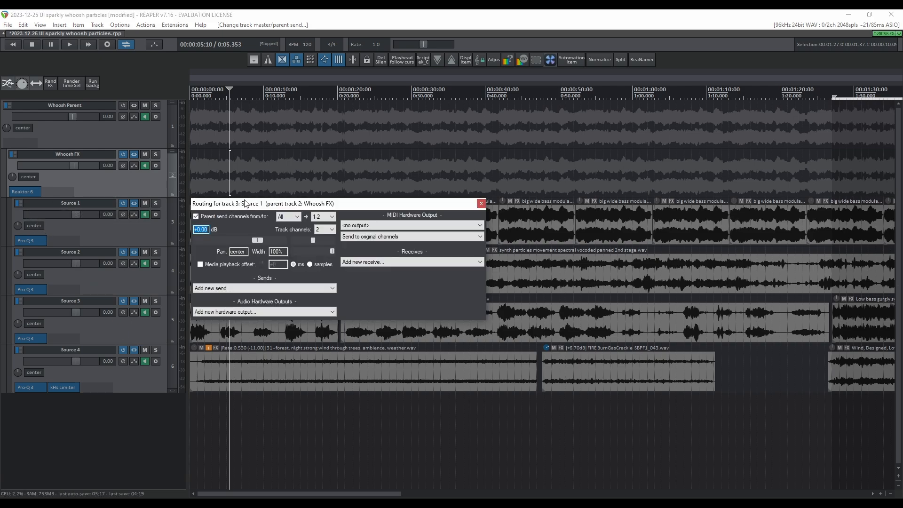
left_click_drag(255, 208, 269, 210)
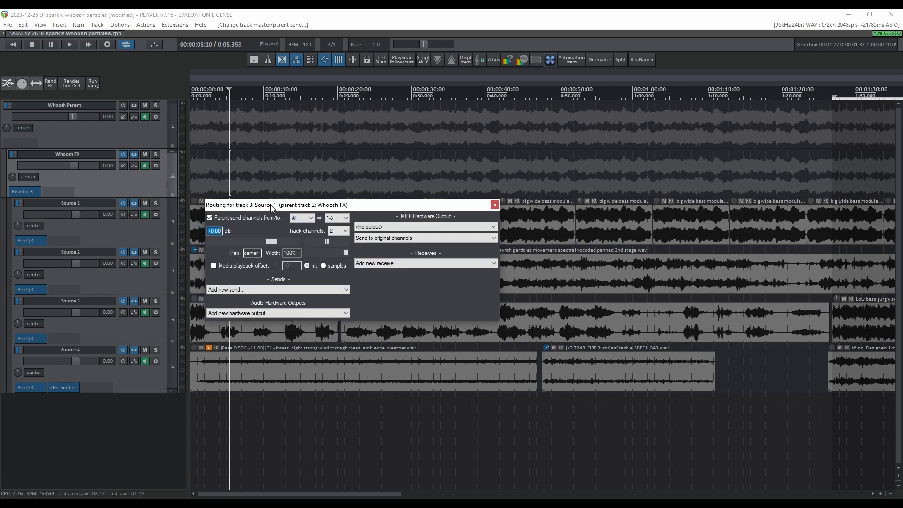
left_click(331, 220)
left_click(335, 220)
left_click(495, 205)
left_click(16, 250)
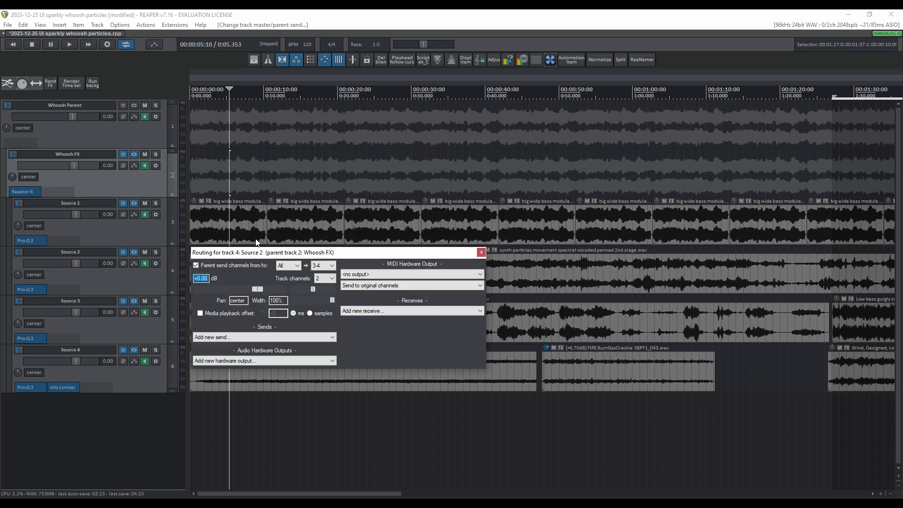
left_click(481, 250)
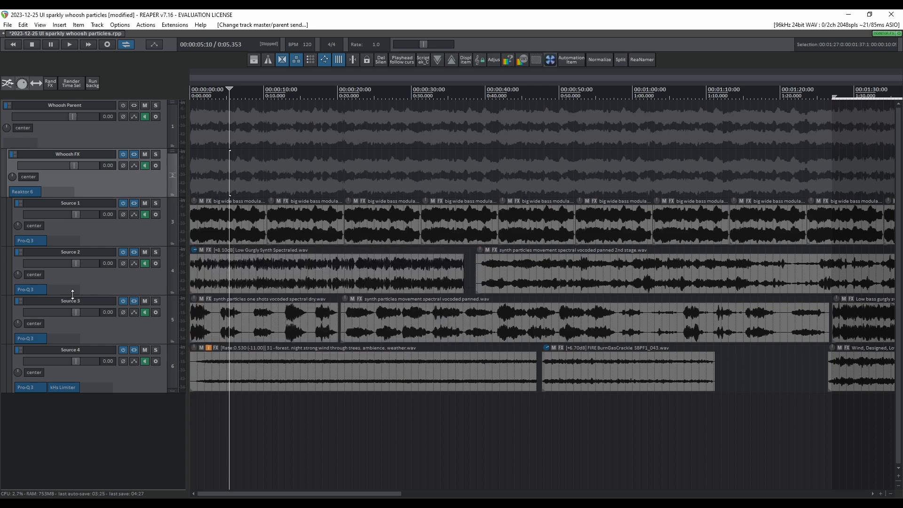
left_click(18, 302)
left_click(483, 302)
left_click(19, 350)
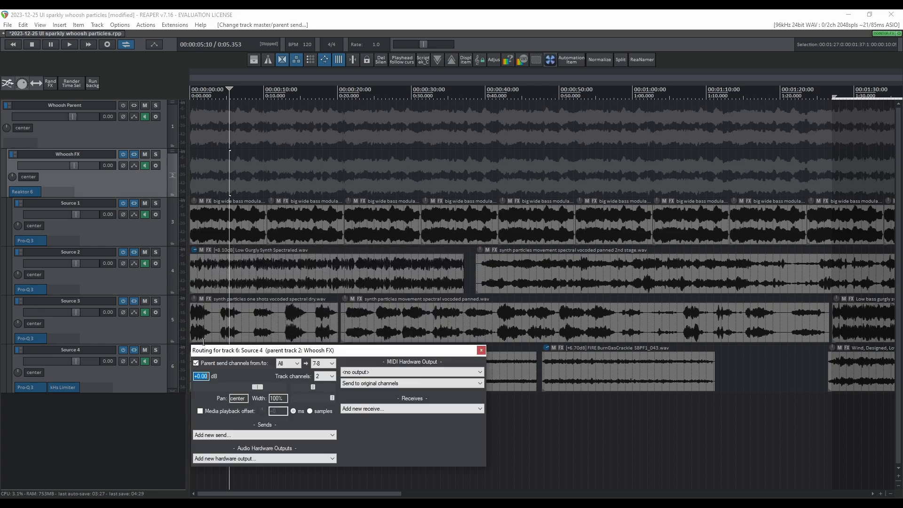
left_click(481, 350)
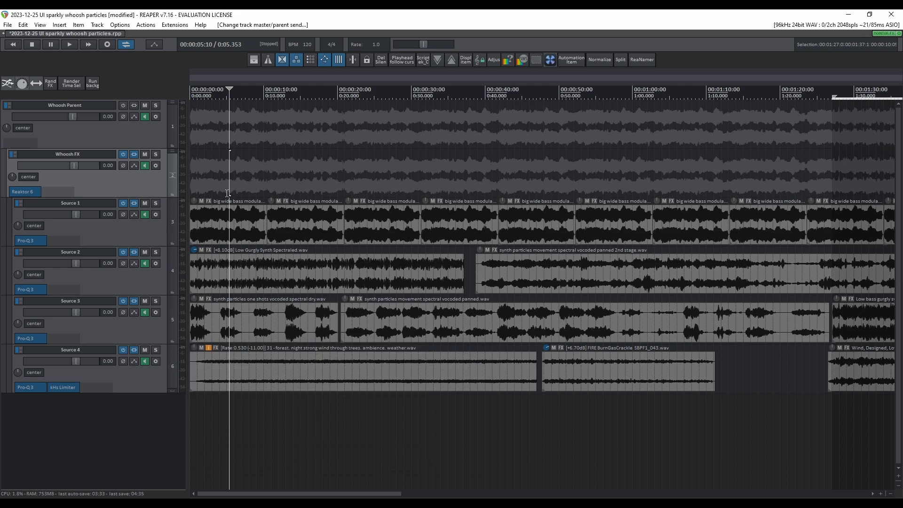
Audition the whoosh from 10, 12.7 and 22 seconds and make the Whoosh FX track taller
left_click(267, 189)
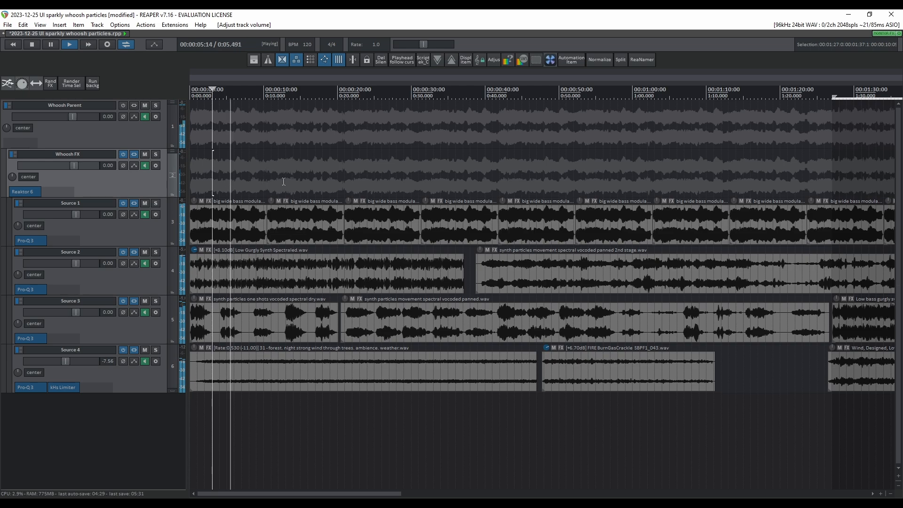
left_click(284, 182)
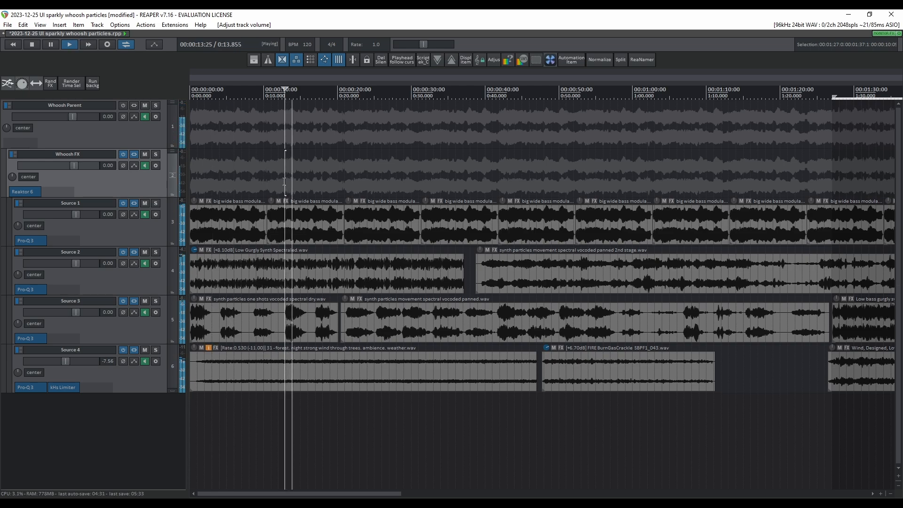
left_click(357, 180)
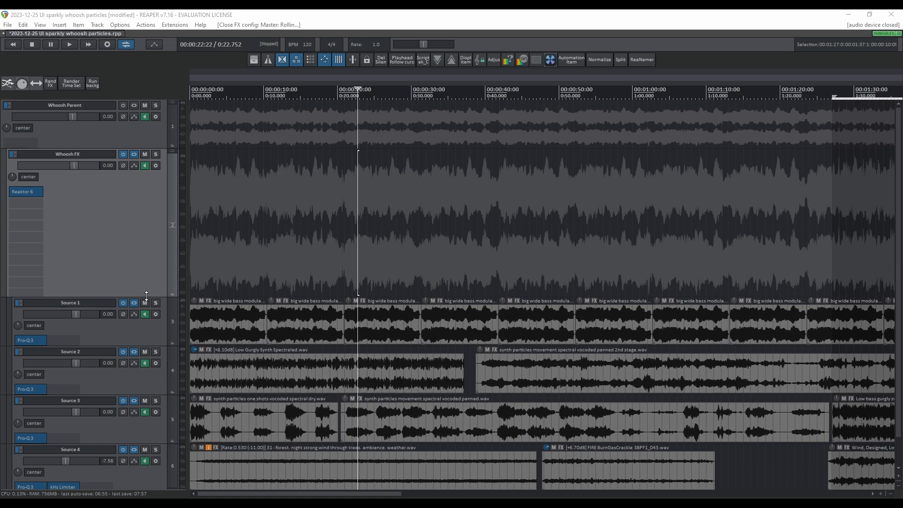
left_click_drag(145, 297, 146, 299)
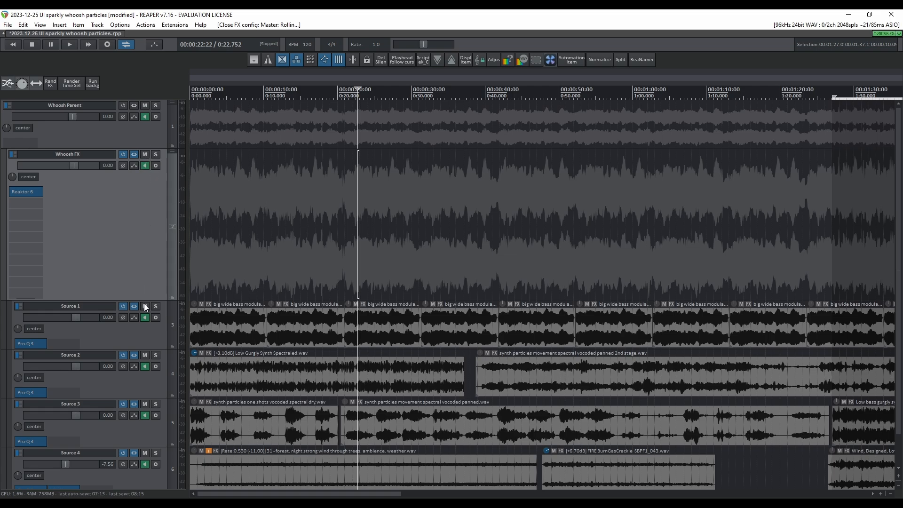
left_click_drag(144, 301, 144, 313)
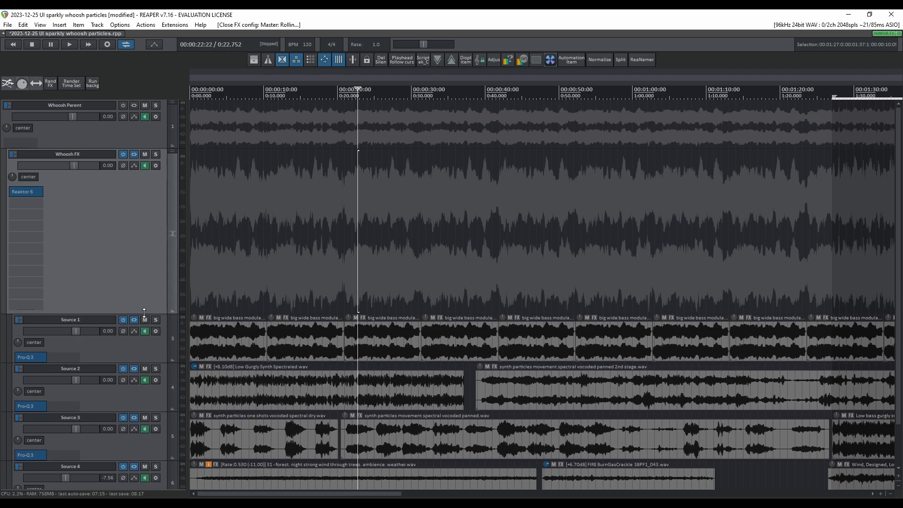